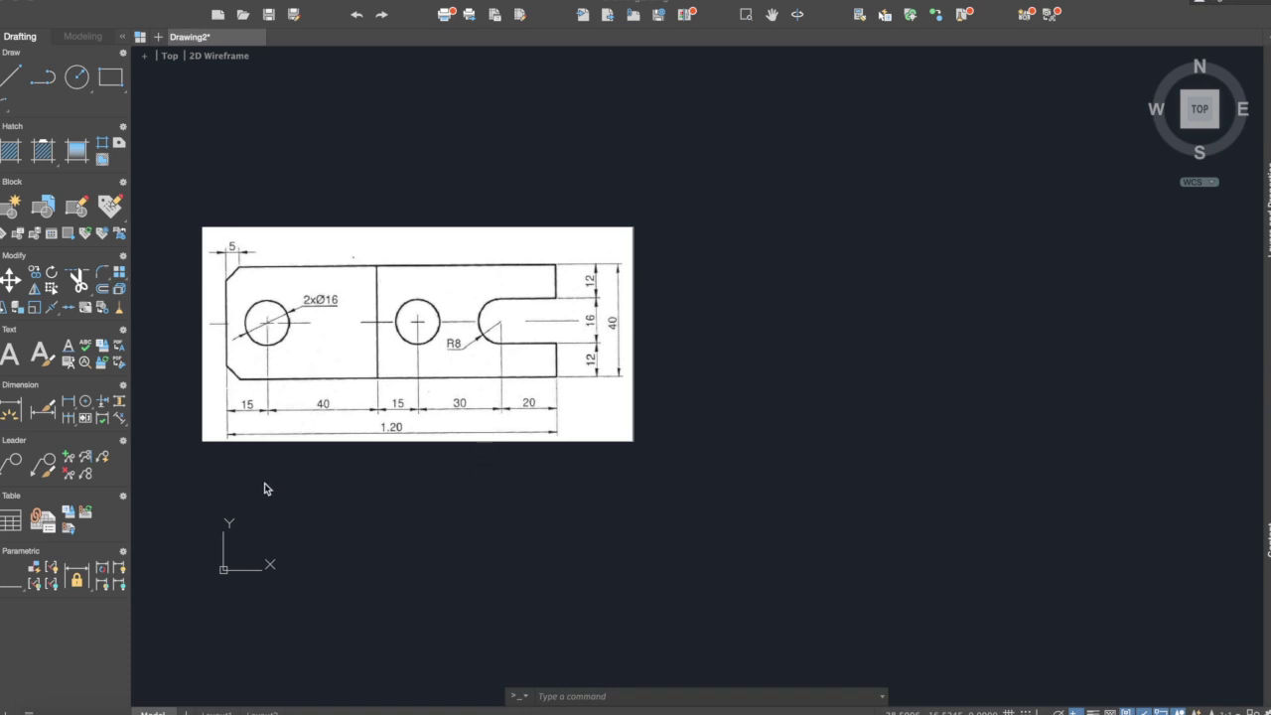
Step: Start the plate outline right of the reference image with a 40-unit vertical left side
{"action": "middle_click_drag", "start_coordinate": [768, 345], "coordinate": [755, 355]}
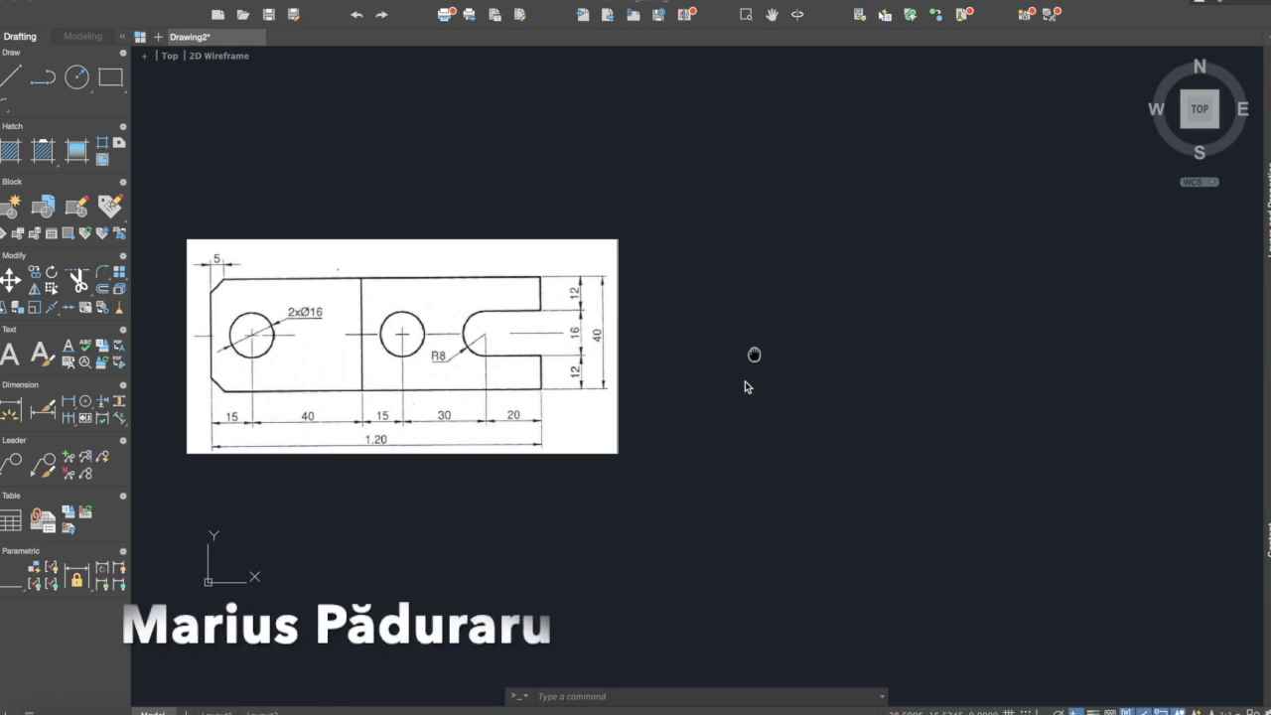
{"action": "left_click", "coordinate": [748, 387]}
{"action": "left_click", "coordinate": [778, 418]}
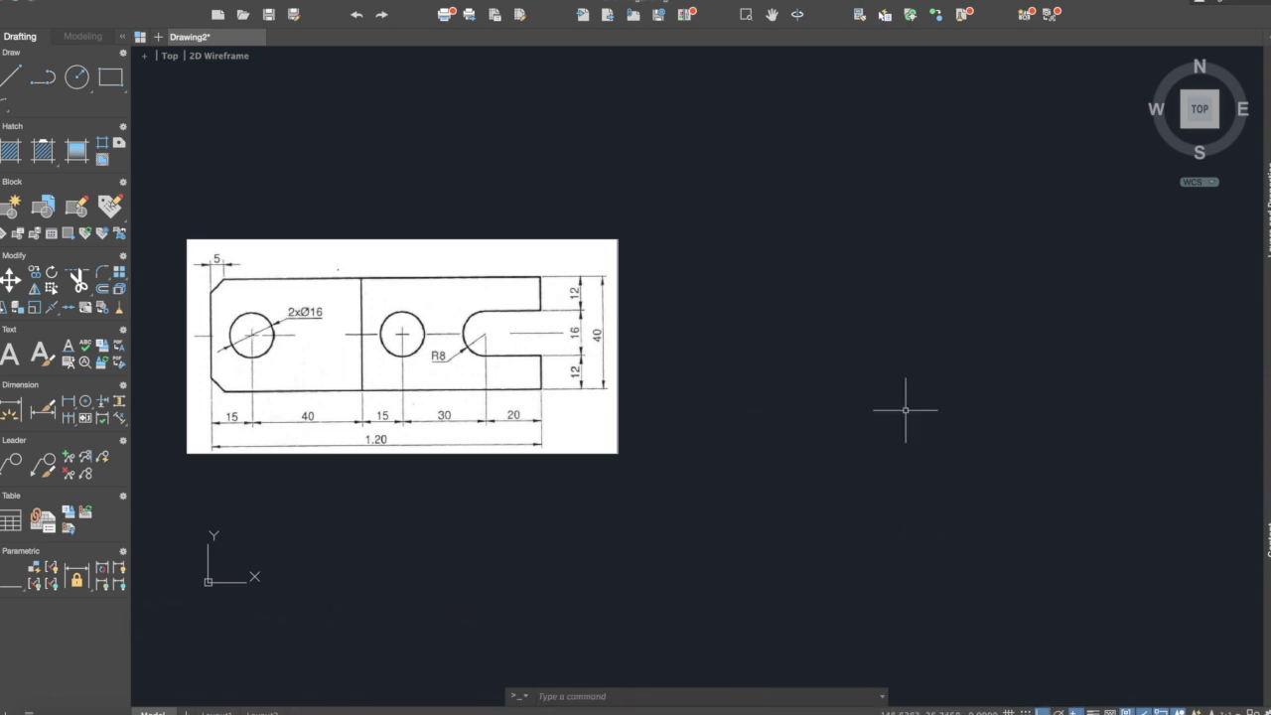
{"action": "middle_click_drag", "start_coordinate": [908, 411], "coordinate": [890, 418]}
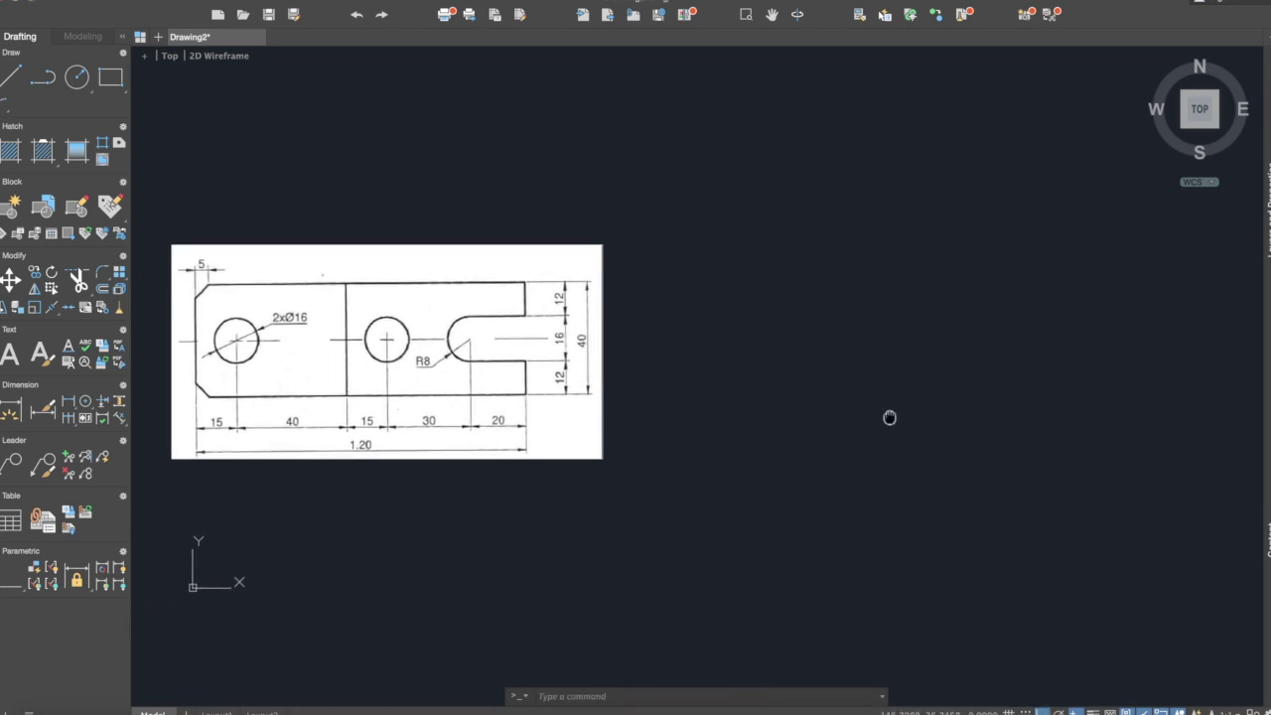
{"action": "left_click", "coordinate": [8, 85]}
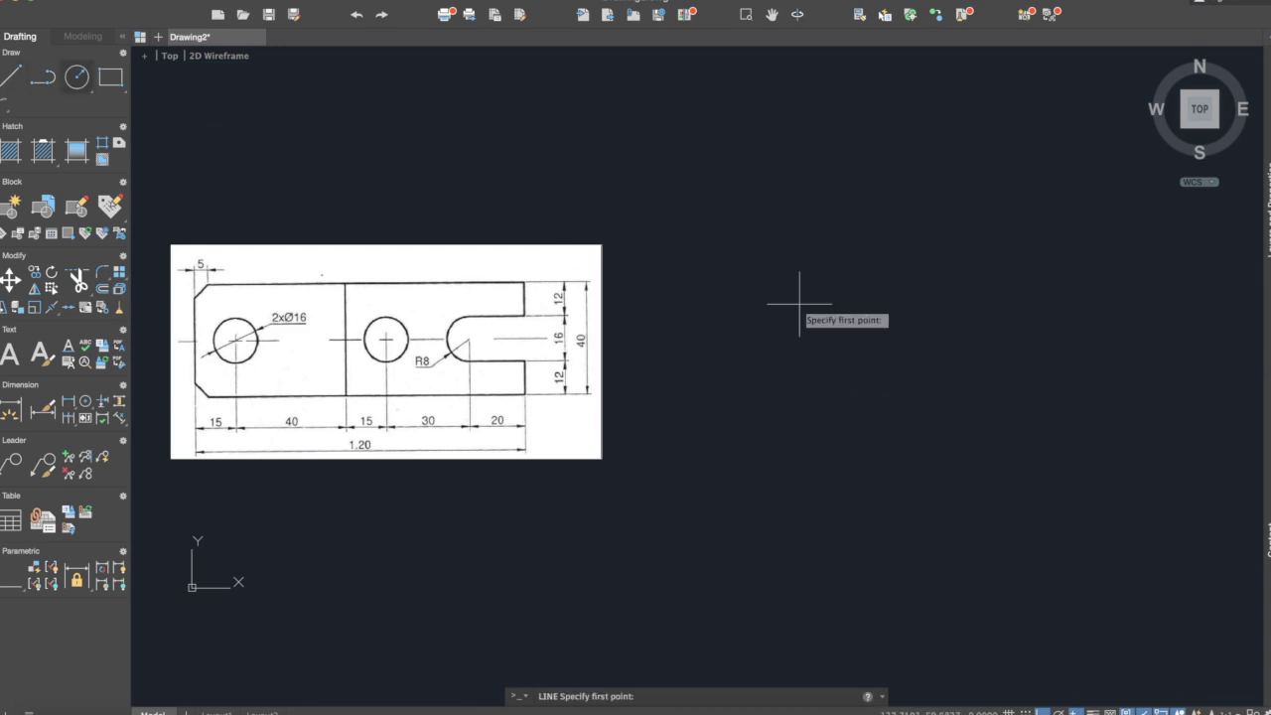
{"action": "left_click", "coordinate": [777, 272]}
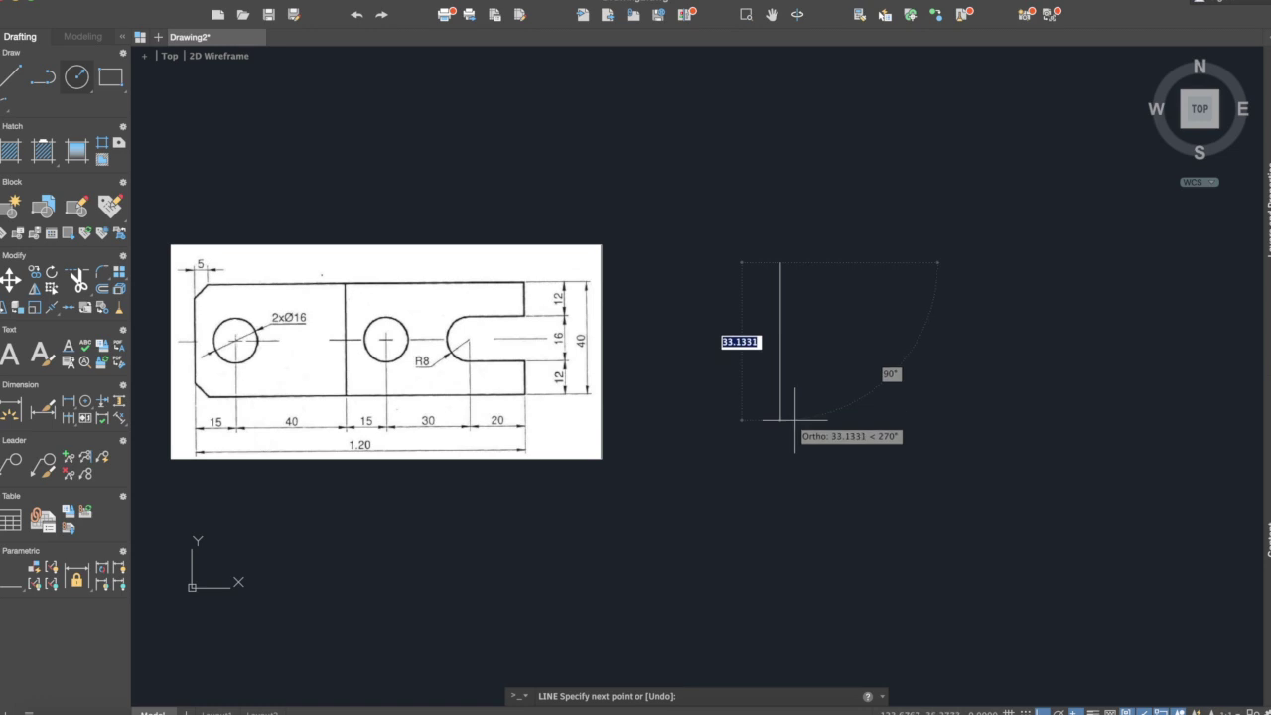
{"action": "type", "text": "40"}
{"action": "key", "text": "Return"}
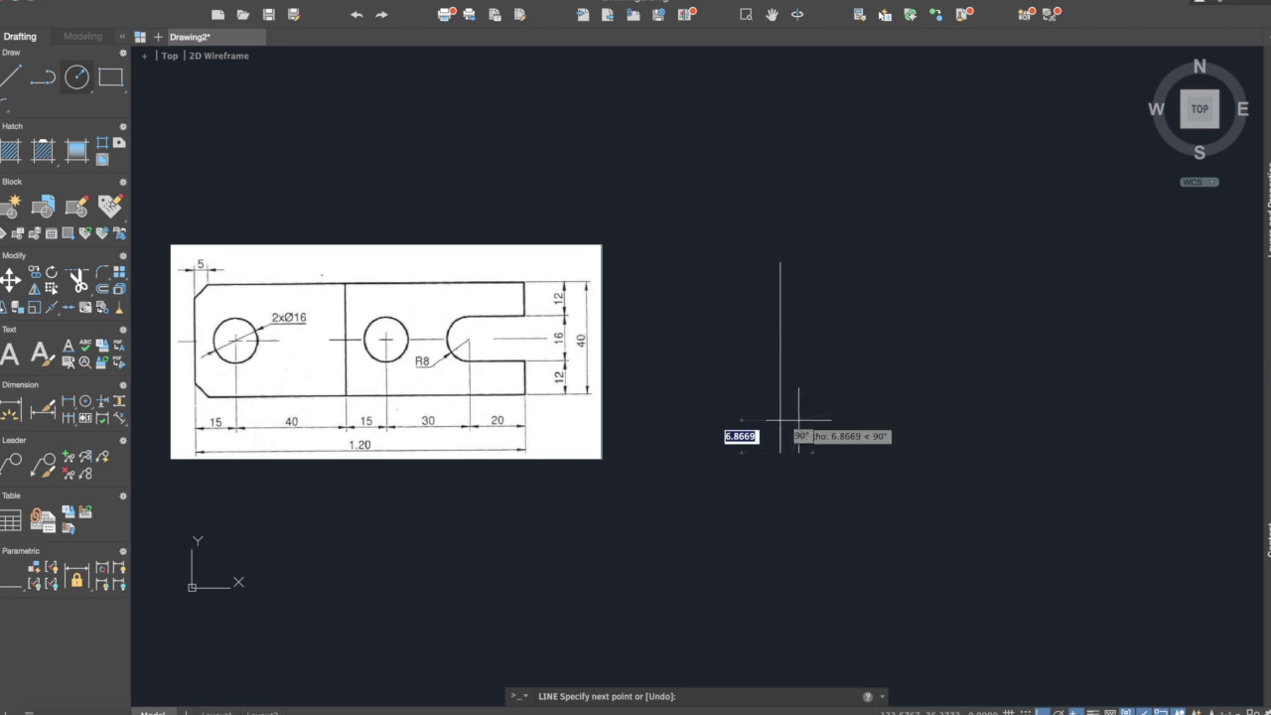
Step: Add the 120-unit bottom and 40-unit right sides, closing the rectangle at the start corner
{"action": "type", "text": "120"}
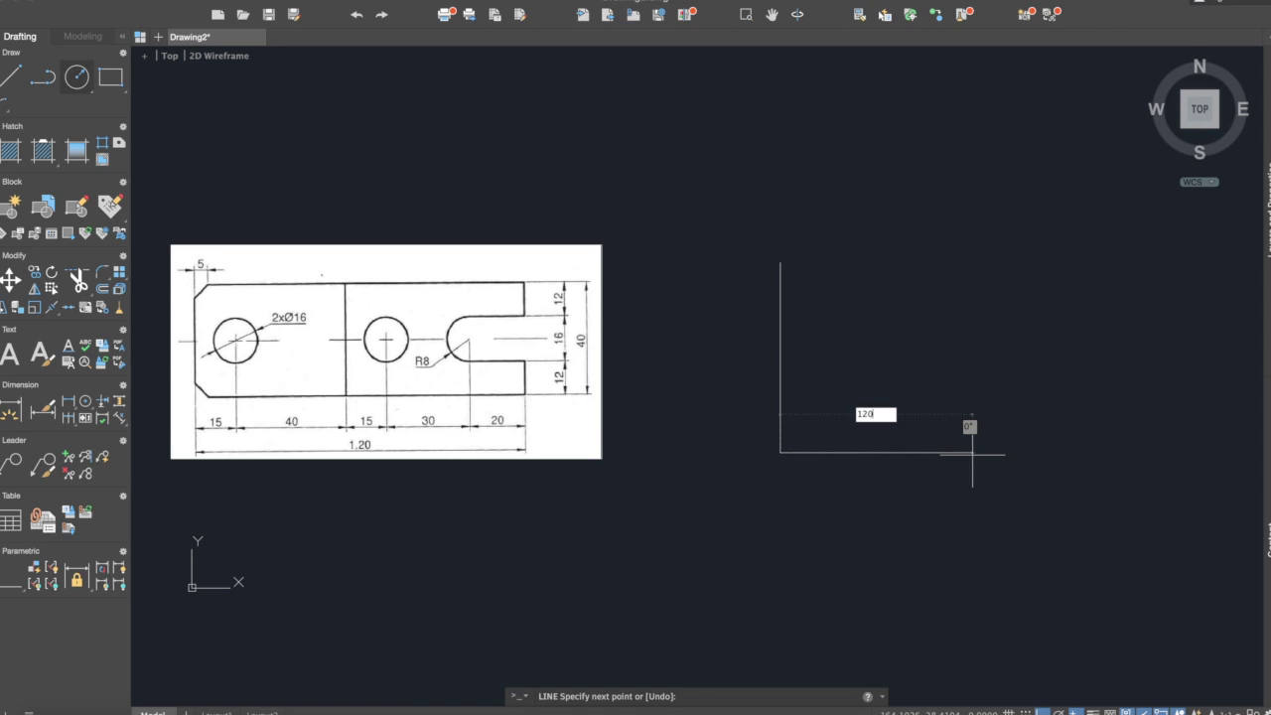
{"action": "key", "text": "Return"}
{"action": "scroll", "coordinate": [981, 455], "scroll_direction": "down", "scroll_amount": 3}
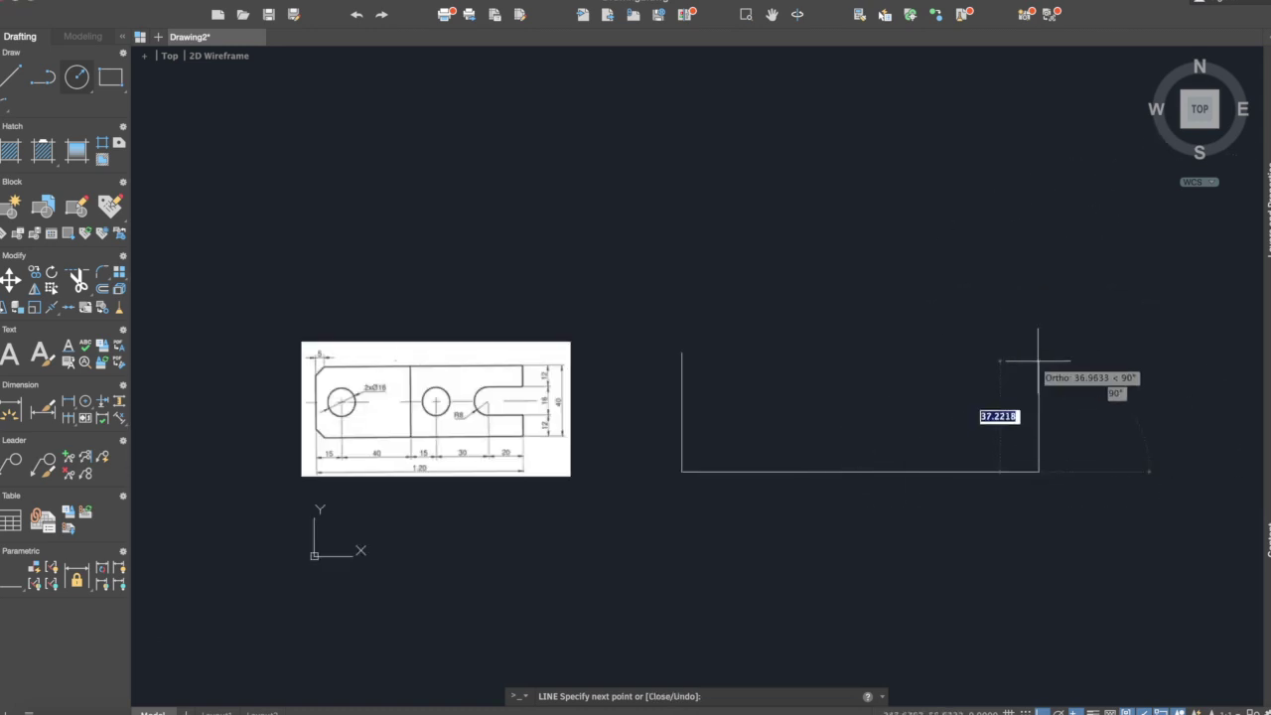
{"action": "type", "text": "40"}
{"action": "key", "text": "Return"}
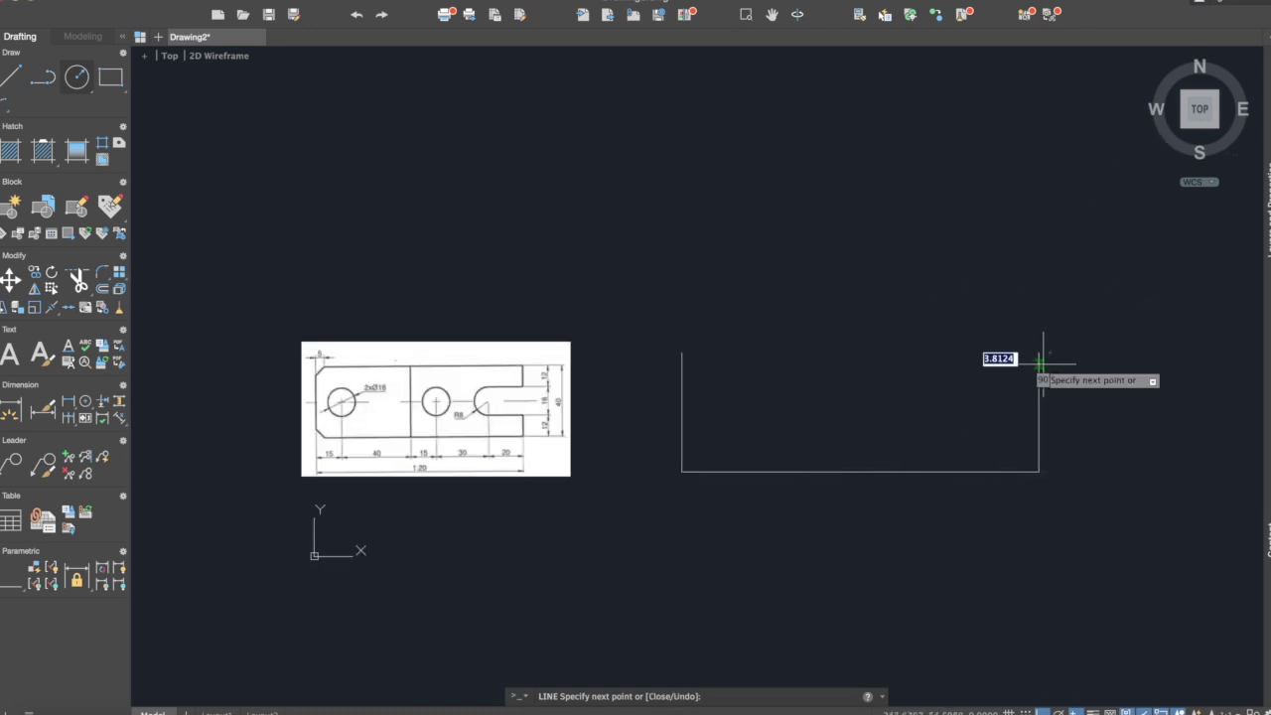
{"action": "left_click", "coordinate": [681, 353]}
{"action": "key", "text": "Return"}
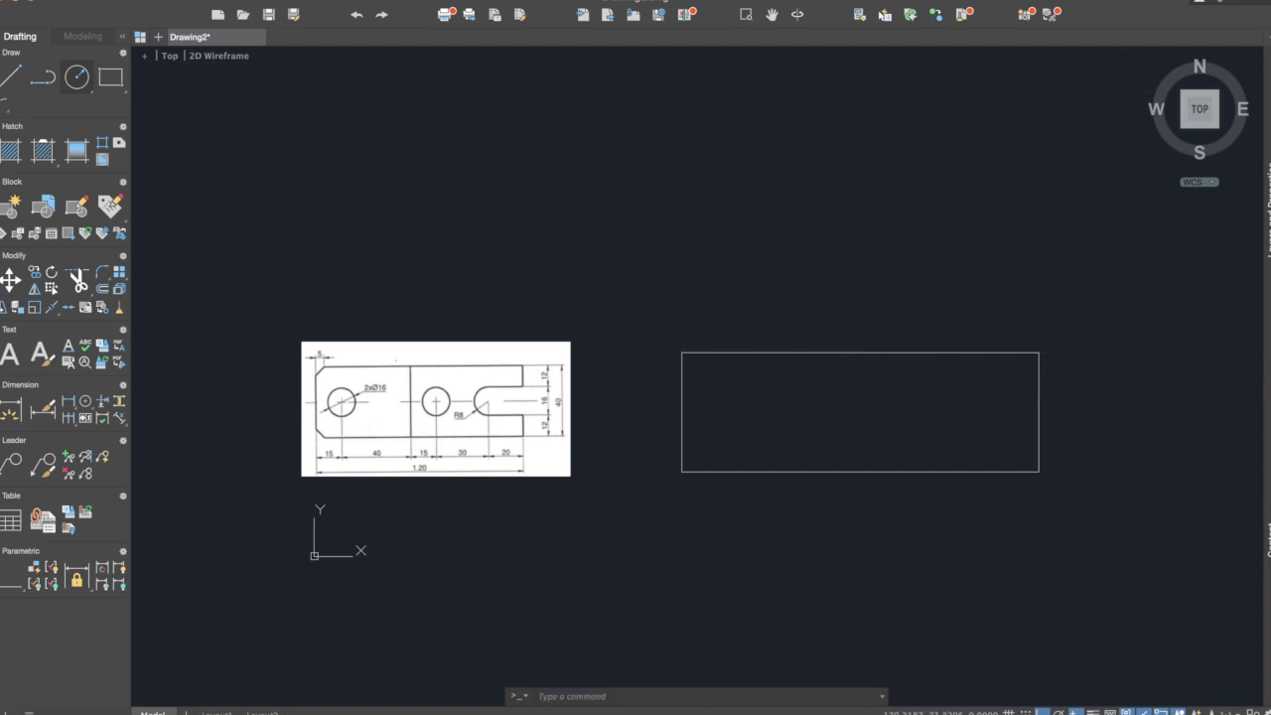
{"action": "middle_click_drag", "start_coordinate": [825, 375], "coordinate": [789, 370]}
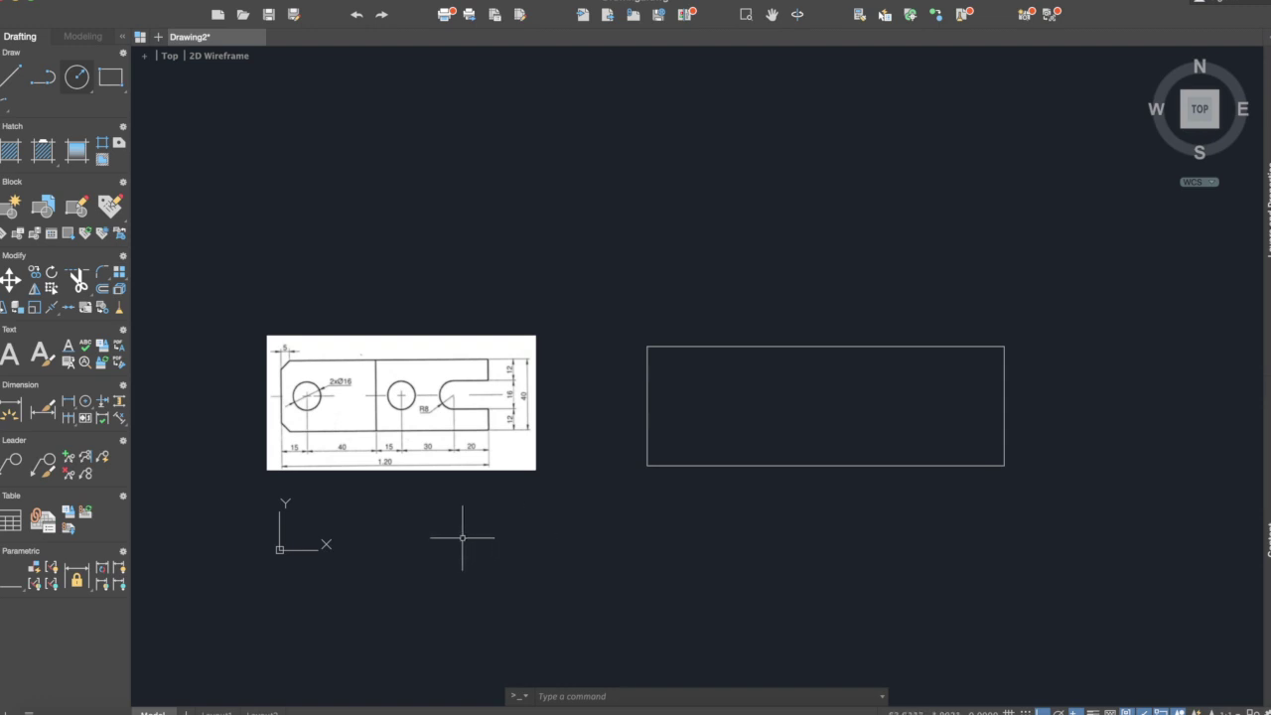
Step: Draw a horizontal centreline from the left-edge midpoint to the right-edge midpoint
{"action": "left_click", "coordinate": [11, 77]}
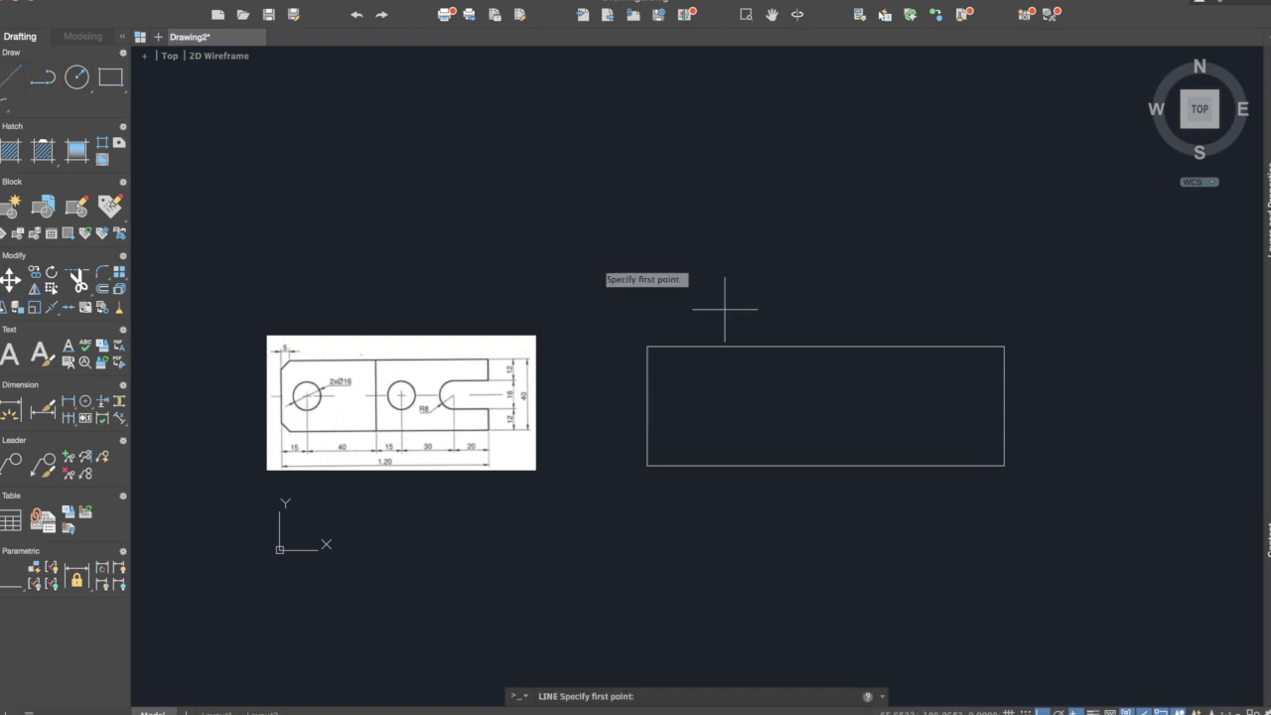
{"action": "left_click", "coordinate": [648, 406]}
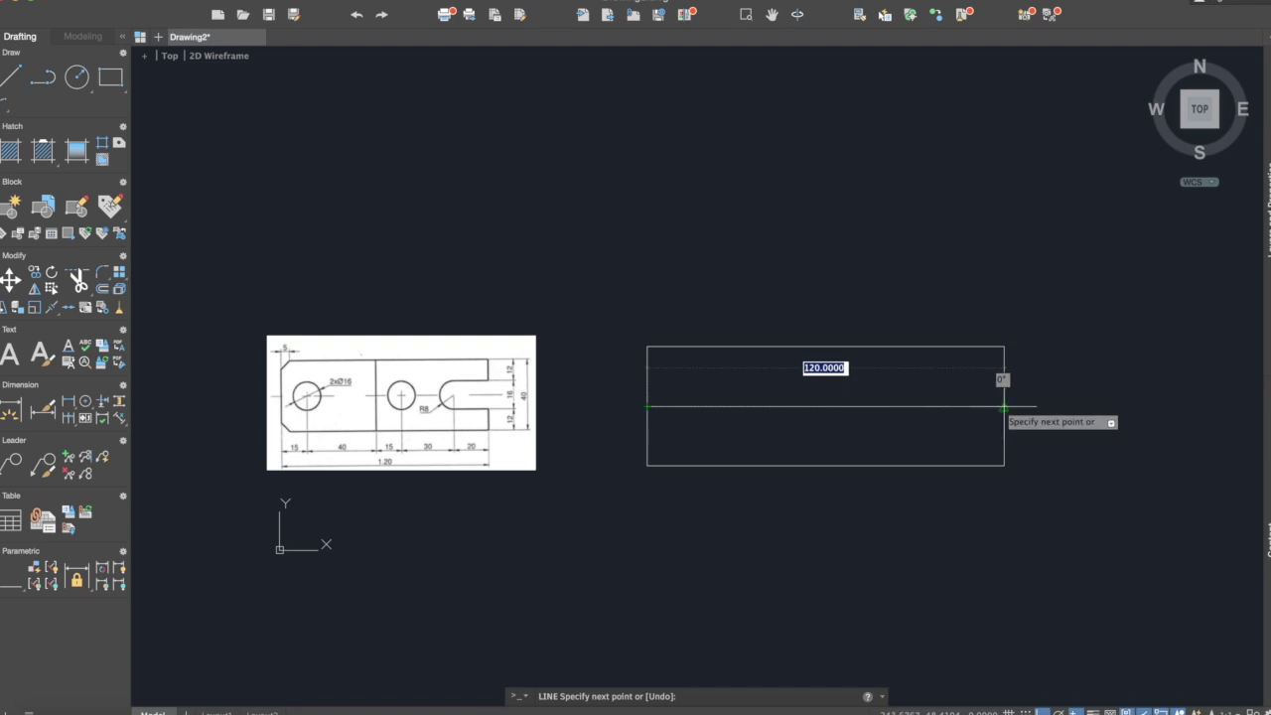
{"action": "left_click", "coordinate": [1005, 407]}
{"action": "key", "text": "Return"}
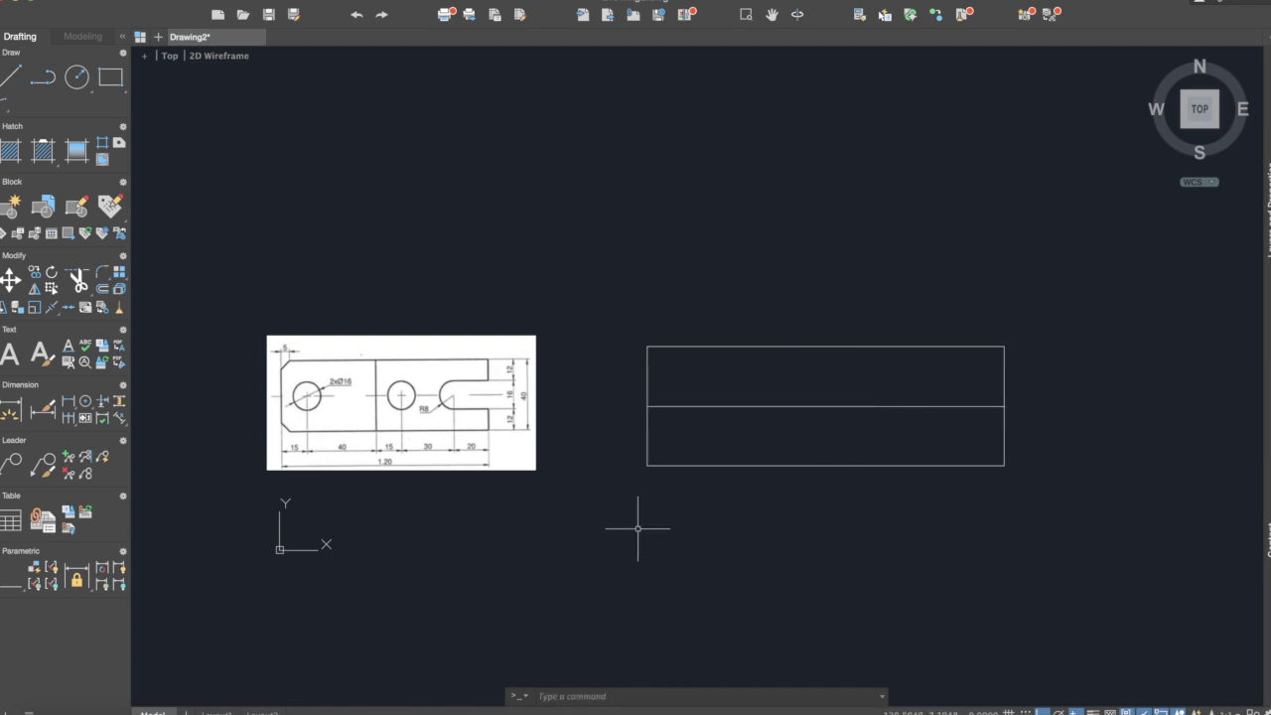
{"action": "scroll", "coordinate": [462, 502], "scroll_direction": "up", "scroll_amount": 4}
{"action": "middle_click_drag", "start_coordinate": [469, 501], "coordinate": [570, 518]}
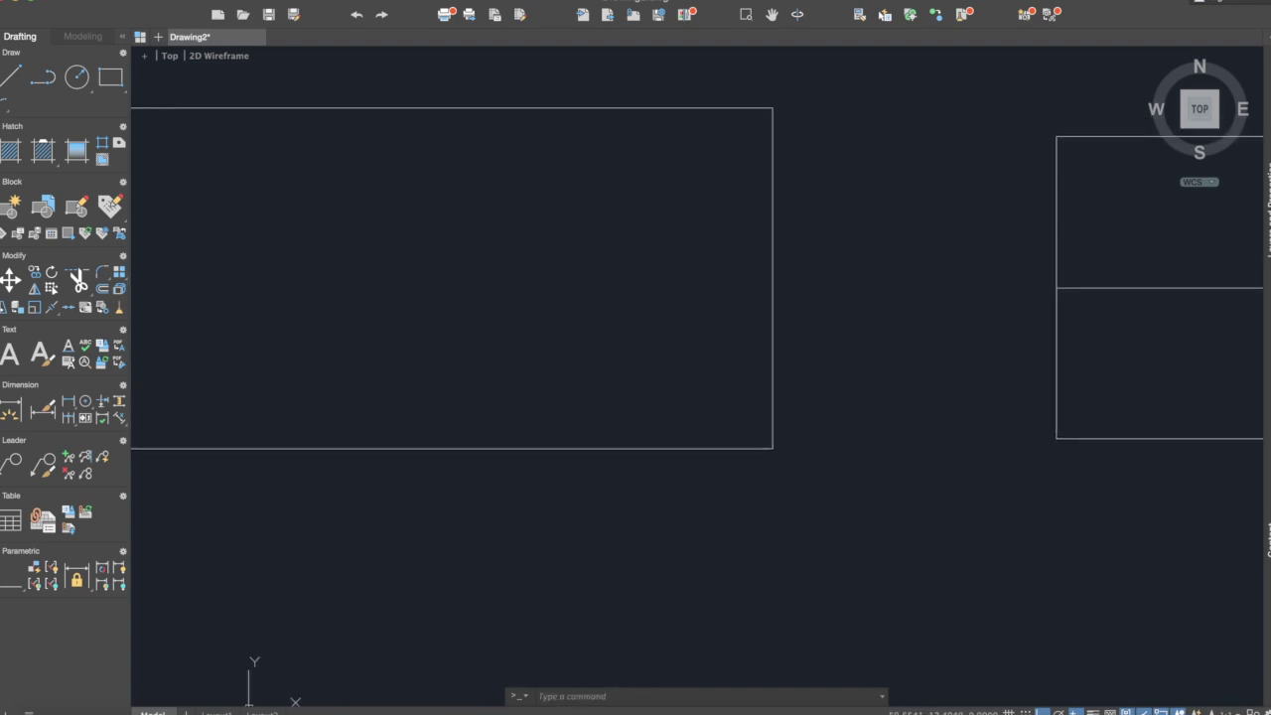
{"action": "middle_click_drag", "start_coordinate": [914, 514], "coordinate": [776, 523]}
{"action": "scroll", "coordinate": [776, 522], "scroll_direction": "down", "scroll_amount": 2}
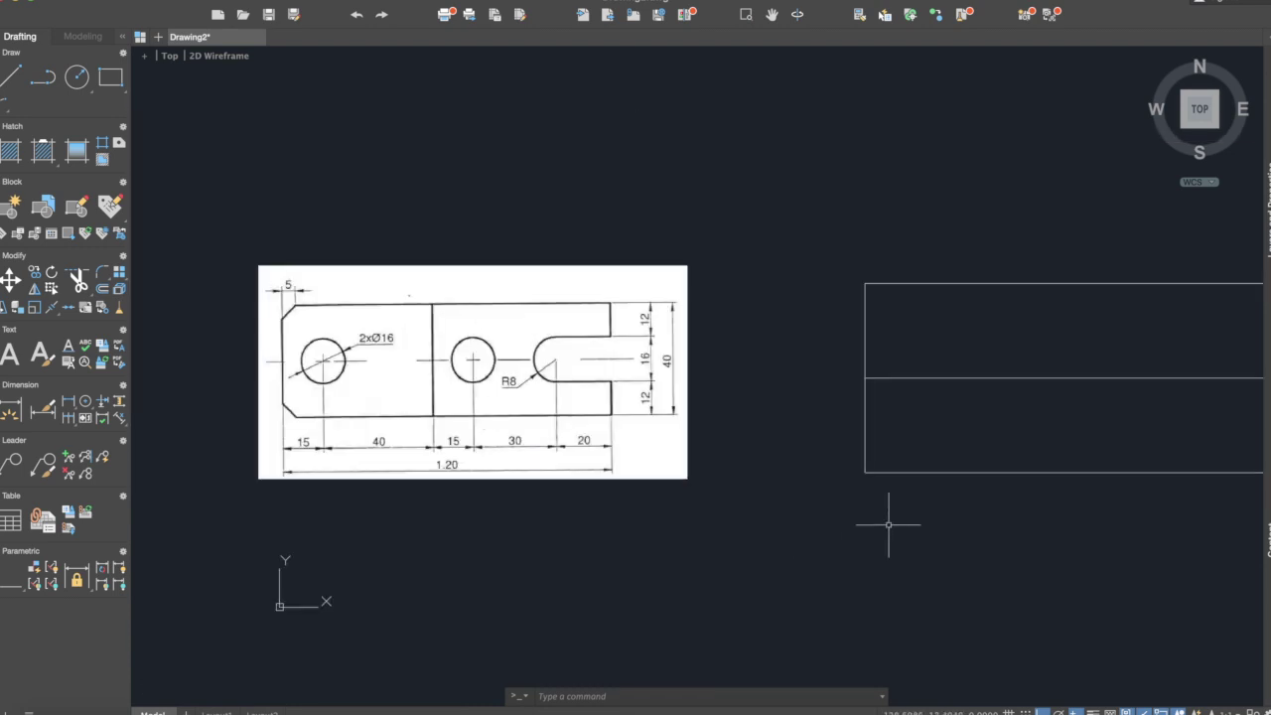
{"action": "scroll", "coordinate": [946, 522], "scroll_direction": "down", "scroll_amount": 2}
{"action": "middle_click_drag", "start_coordinate": [1042, 526], "coordinate": [775, 454]}
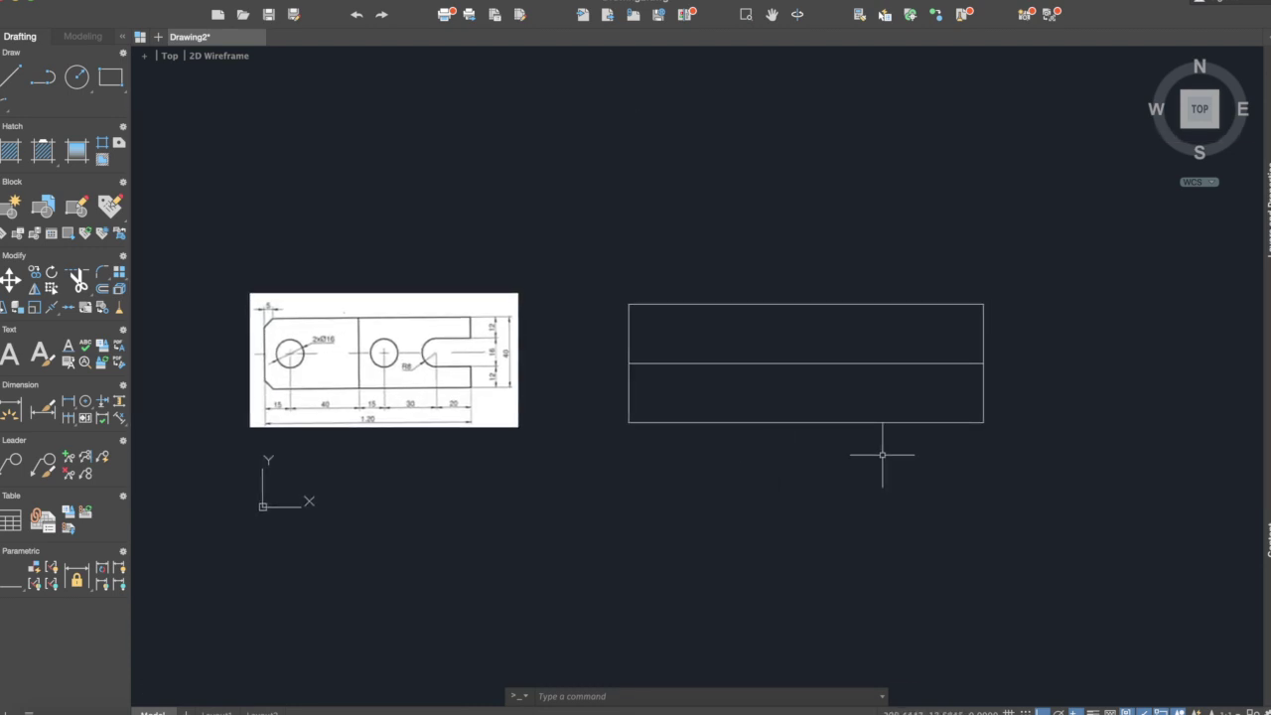
Step: Offset the rectangle's right edge 20 units inward as a vertical guide line
{"action": "type", "text": "off"}
{"action": "key", "text": "Return"}
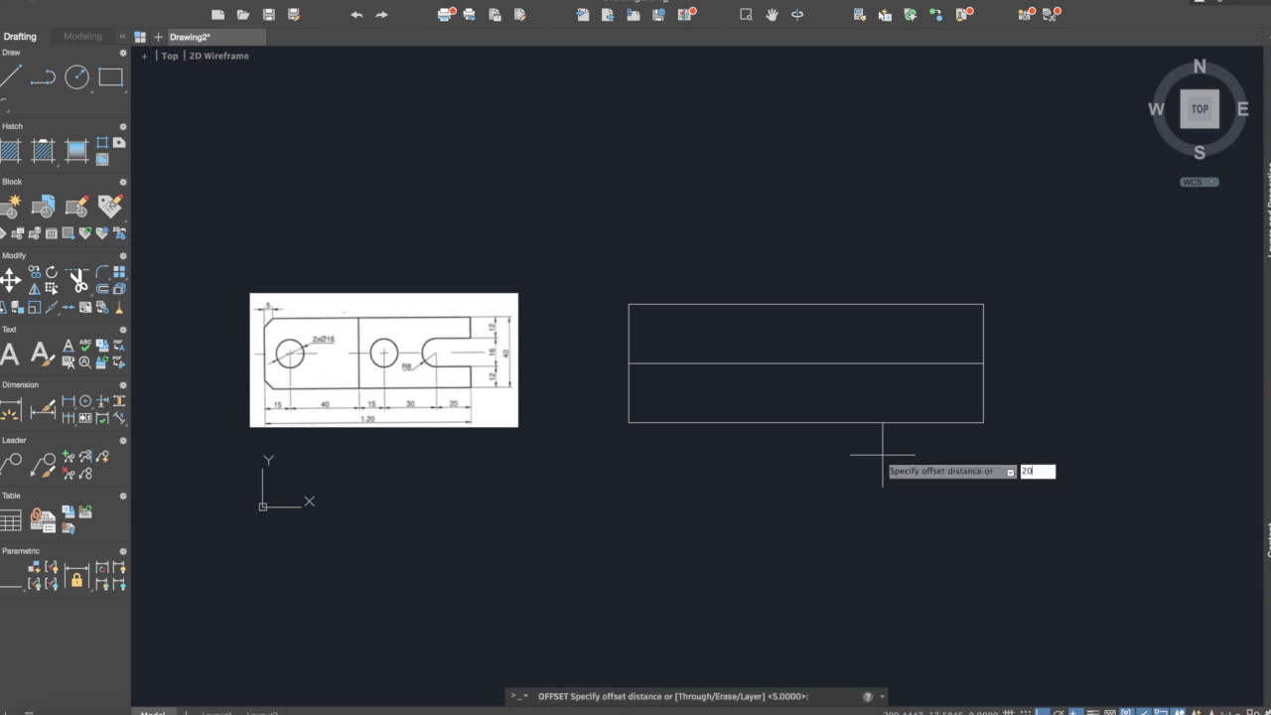
{"action": "key", "text": "Return"}
{"action": "left_click", "coordinate": [983, 320]}
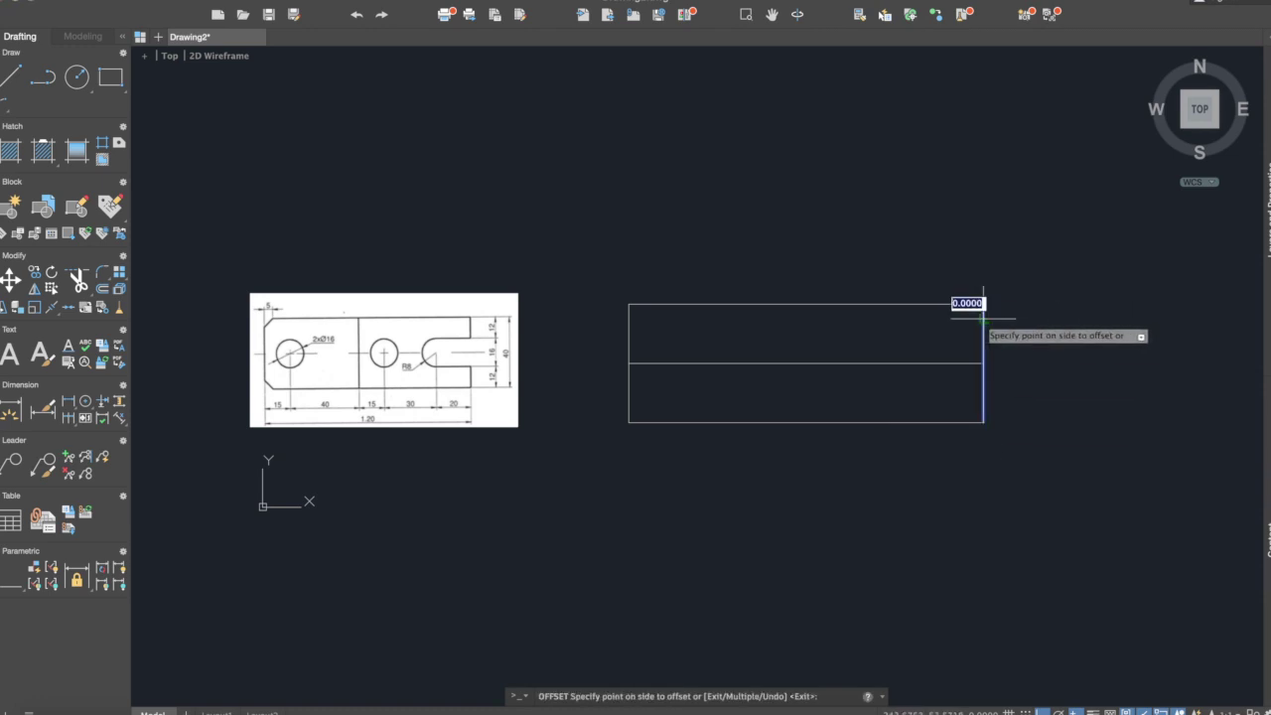
{"action": "left_click", "coordinate": [954, 319]}
{"action": "key", "text": "Return"}
{"action": "scroll", "coordinate": [949, 378], "scroll_direction": "up", "scroll_amount": 2}
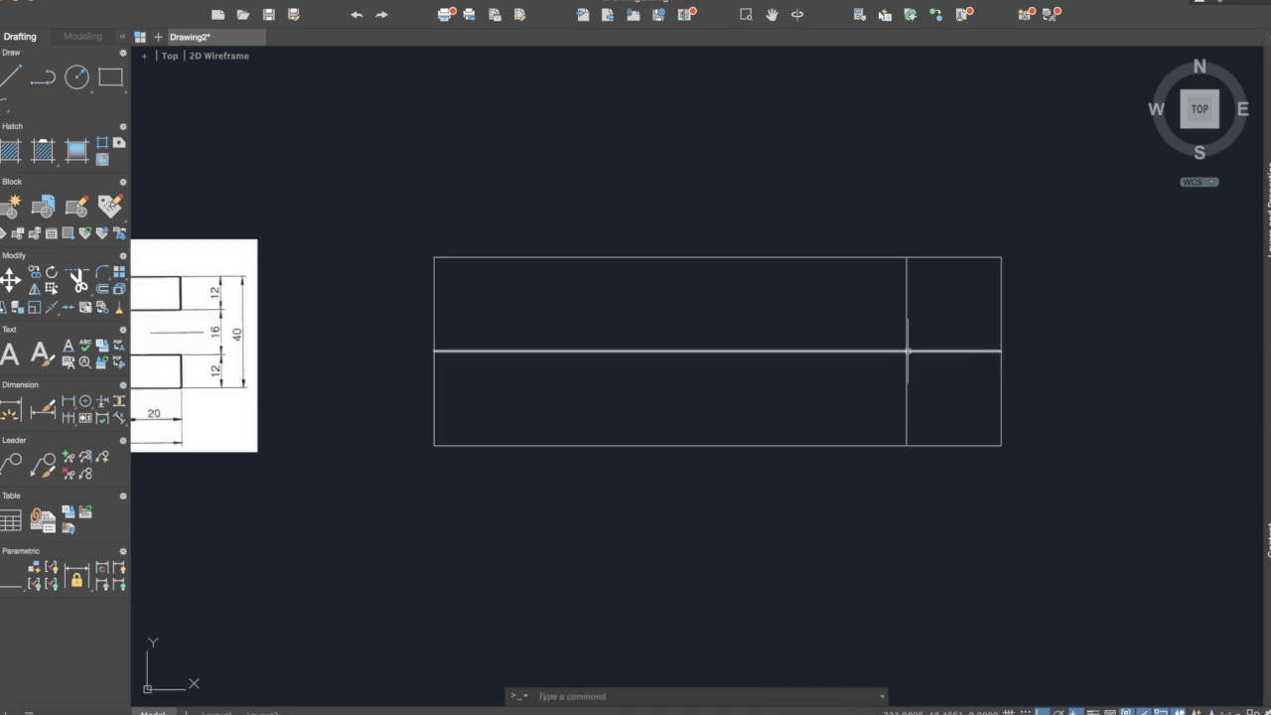
{"action": "scroll", "coordinate": [912, 360], "scroll_direction": "down", "scroll_amount": 2}
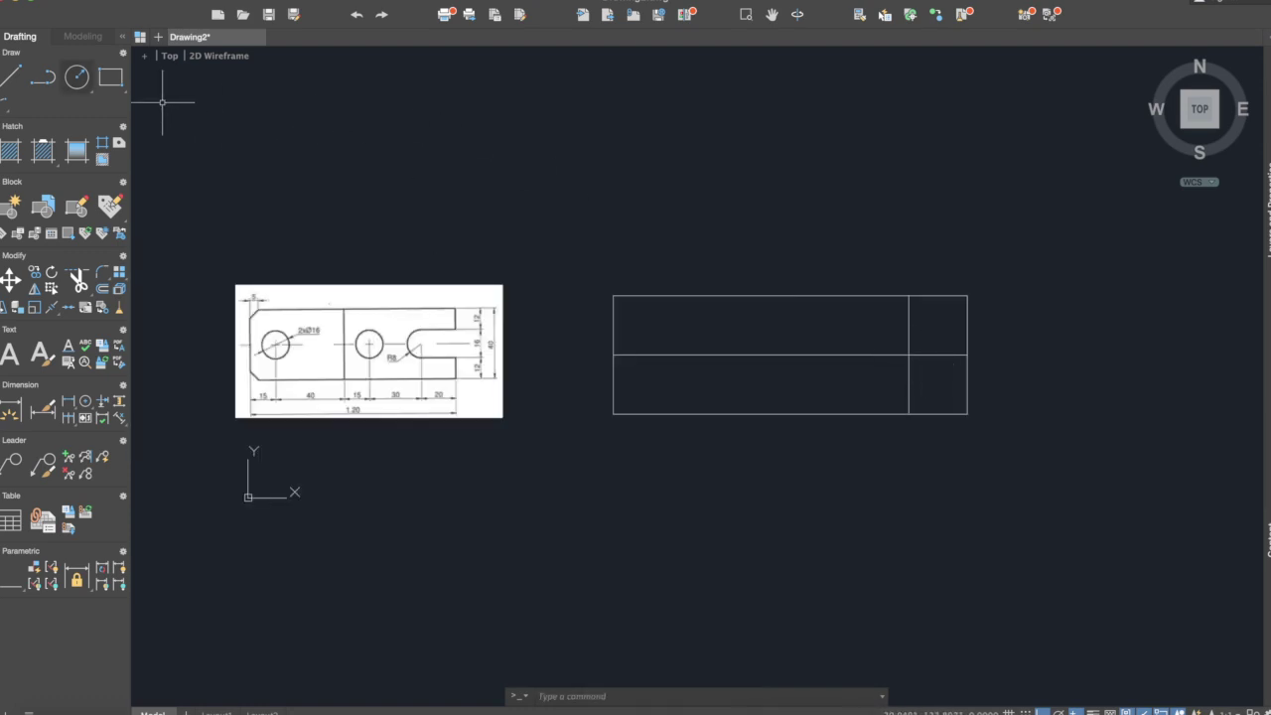
{"action": "left_click", "coordinate": [76, 77]}
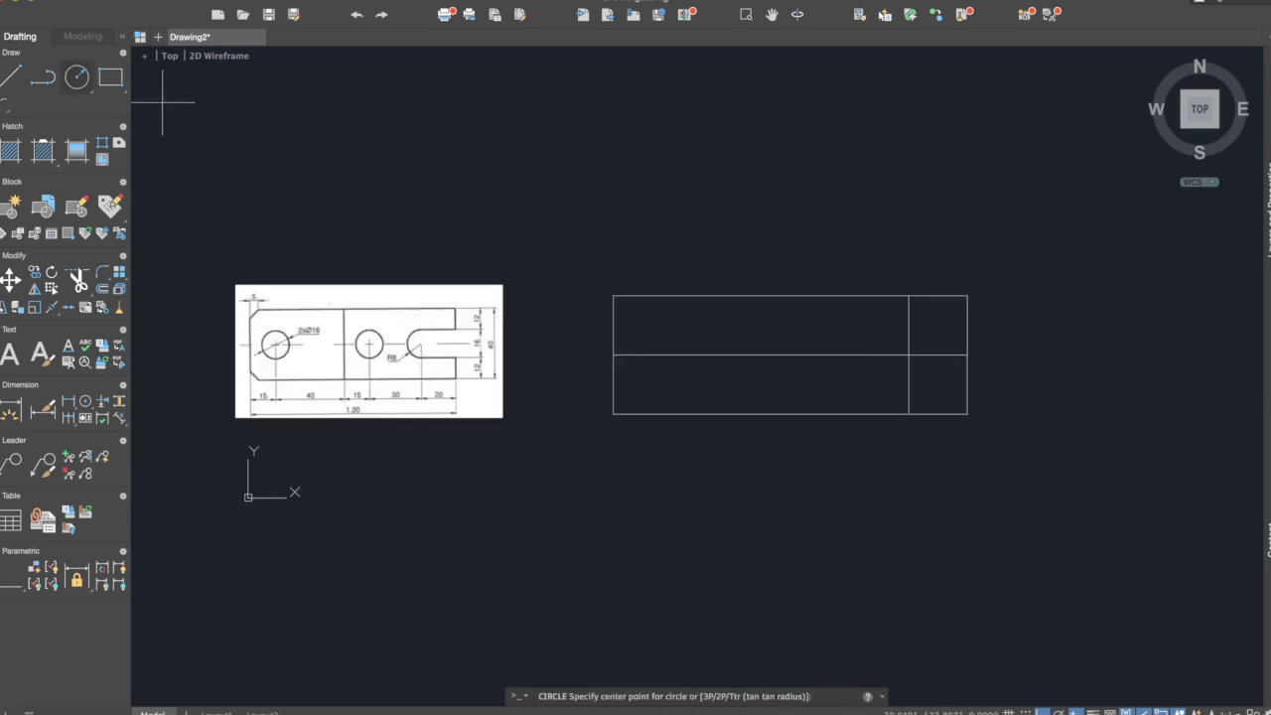
Step: Draw a radius-8 circle centred where the guide line crosses the centreline
{"action": "left_click", "coordinate": [909, 355]}
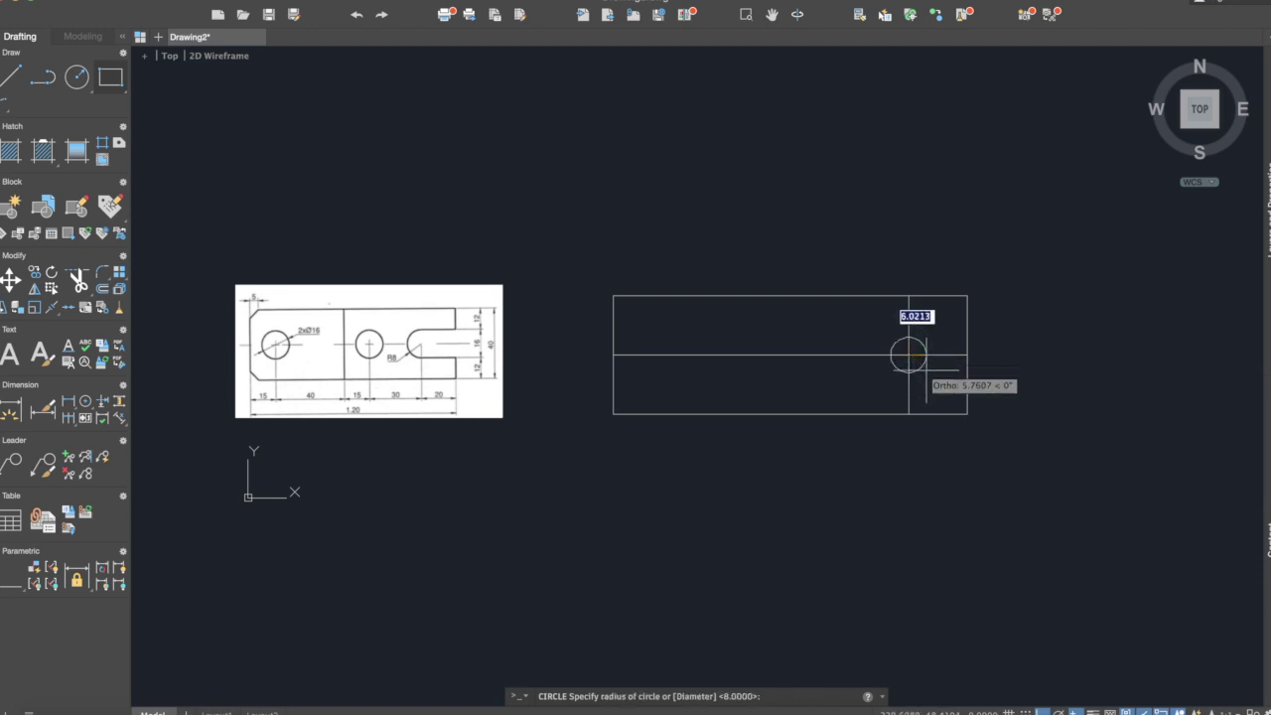
{"action": "type", "text": "8"}
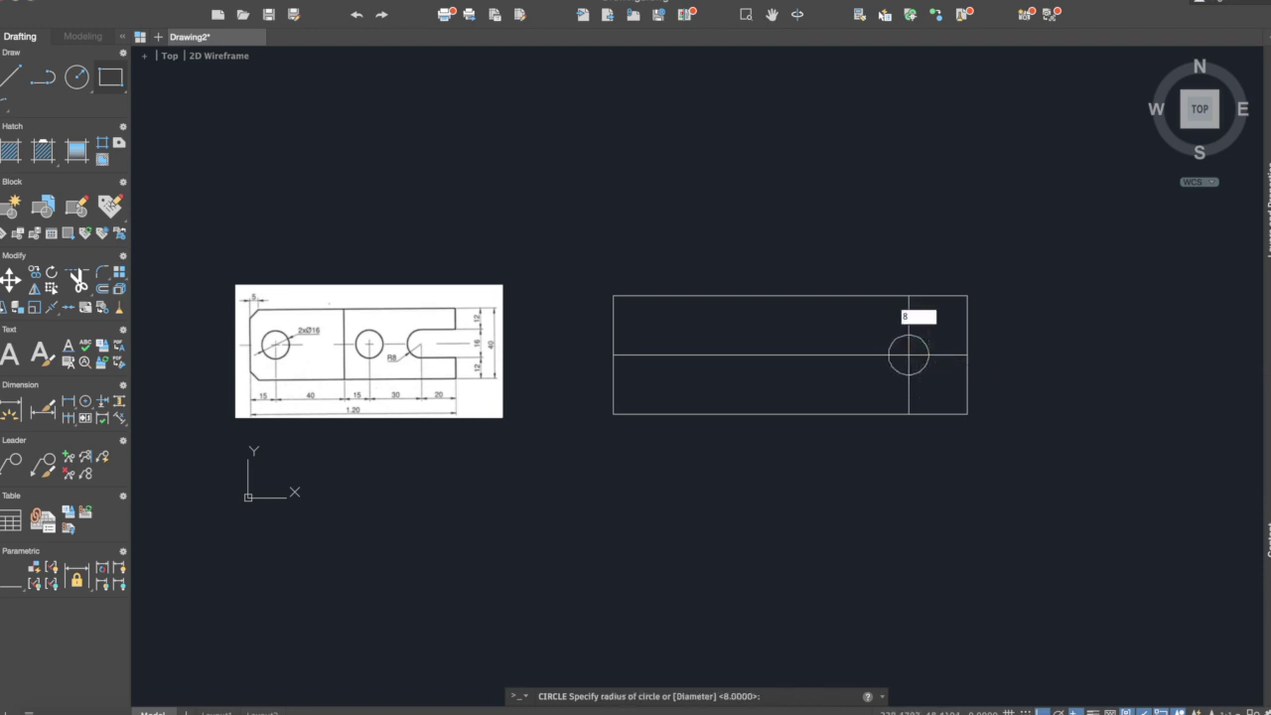
{"action": "key", "text": "Return"}
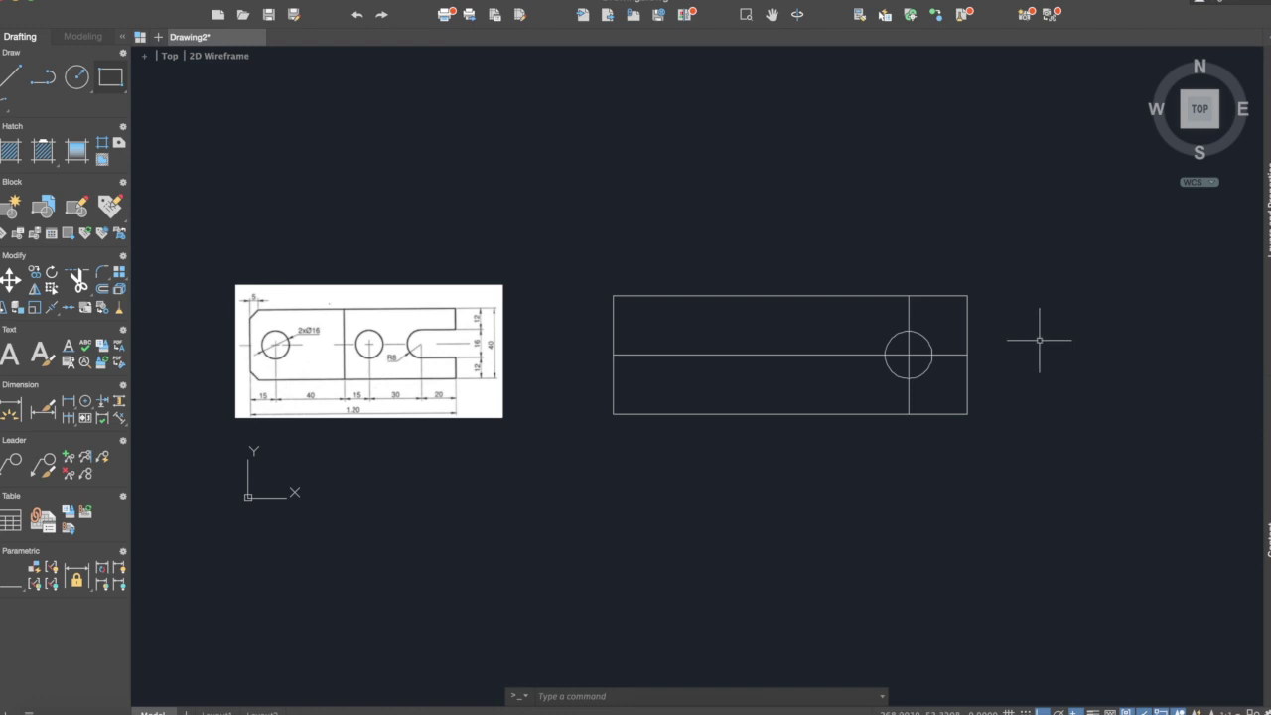
Step: Erase the vertical guide line running through the circle
{"action": "left_click", "coordinate": [909, 313]}
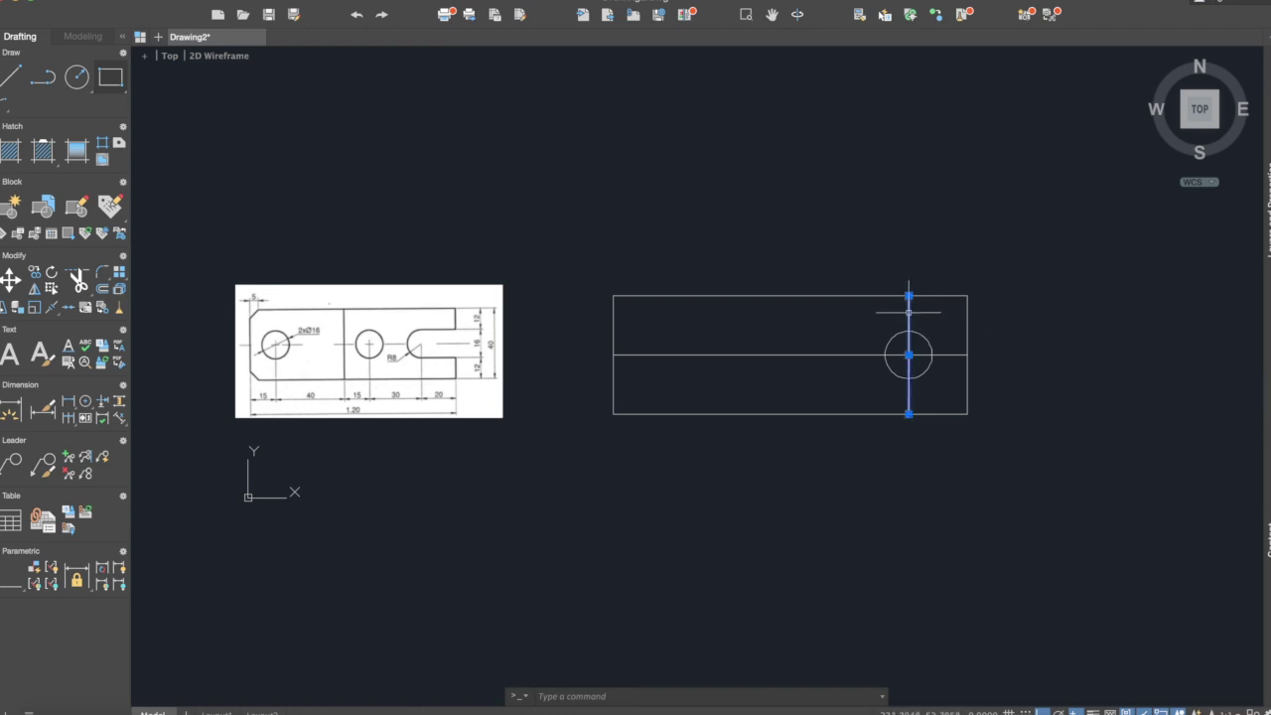
{"action": "key", "text": "Delete"}
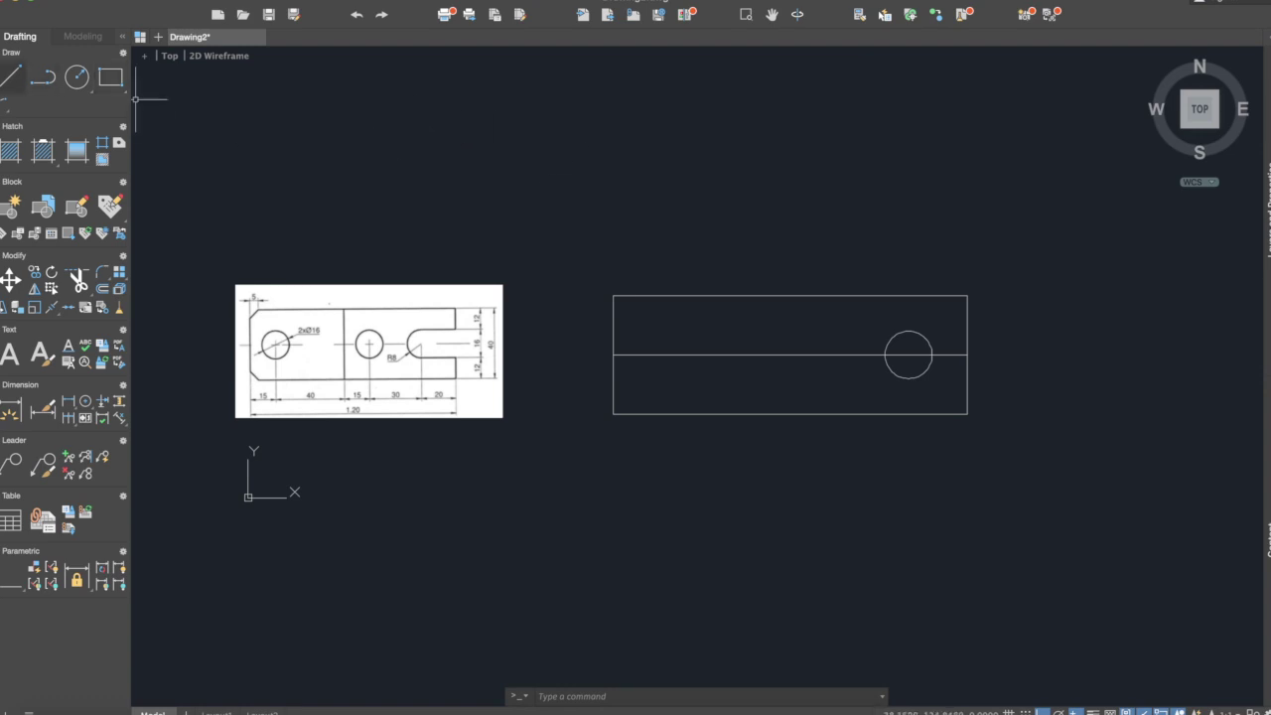
{"action": "left_click", "coordinate": [10, 76]}
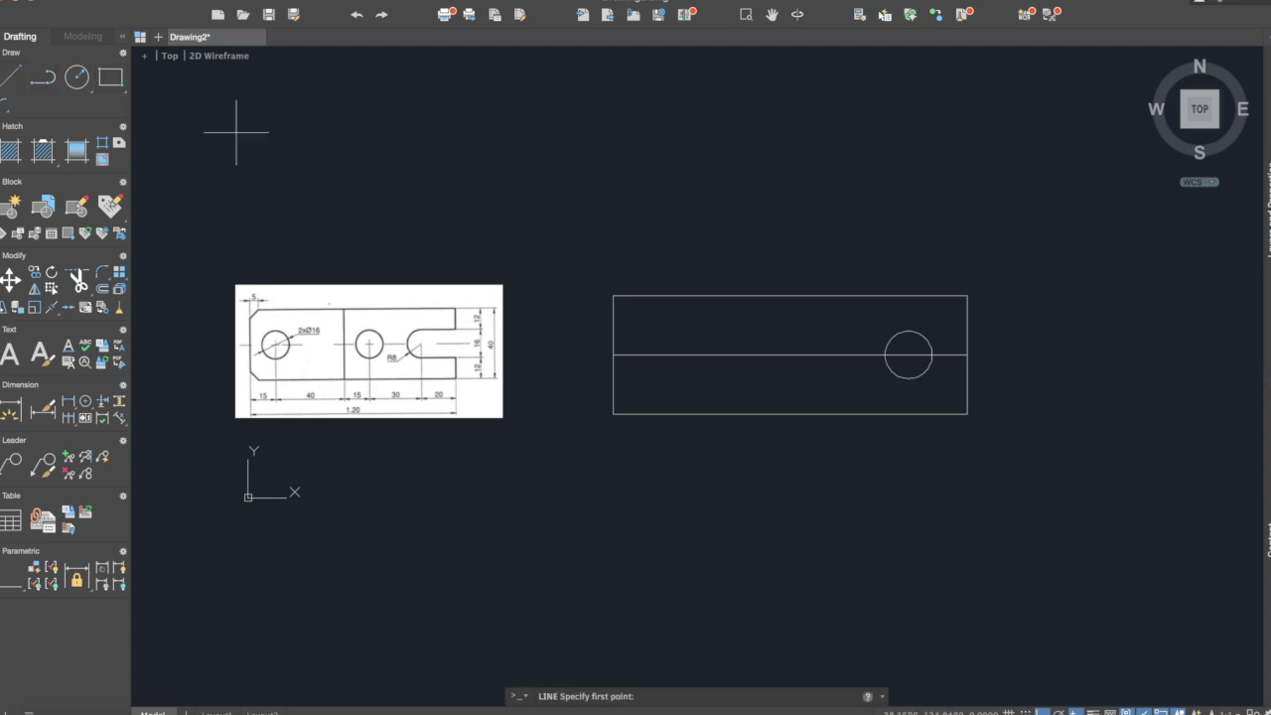
Step: Draw horizontal lines from the circle's top and bottom quadrants to the plate's right edge
{"action": "left_click", "coordinate": [909, 331]}
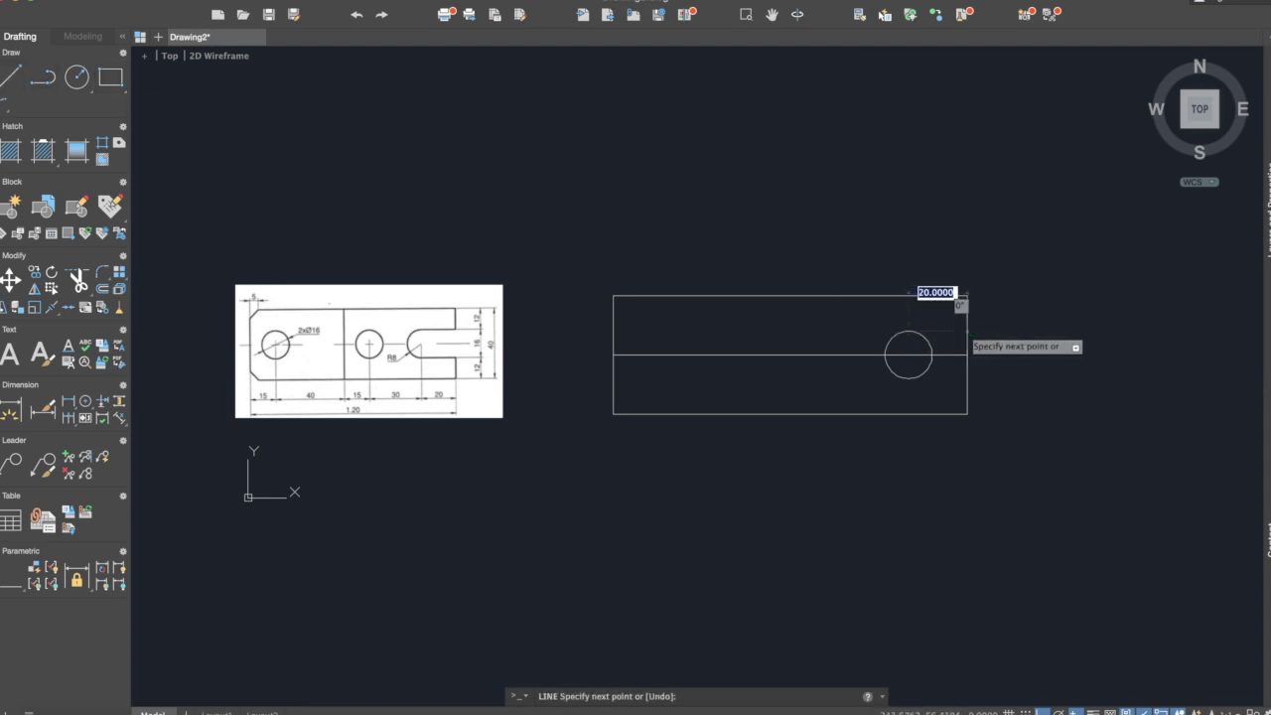
{"action": "left_click", "coordinate": [968, 330]}
{"action": "key", "text": "Return"}
{"action": "key", "text": "Return"}
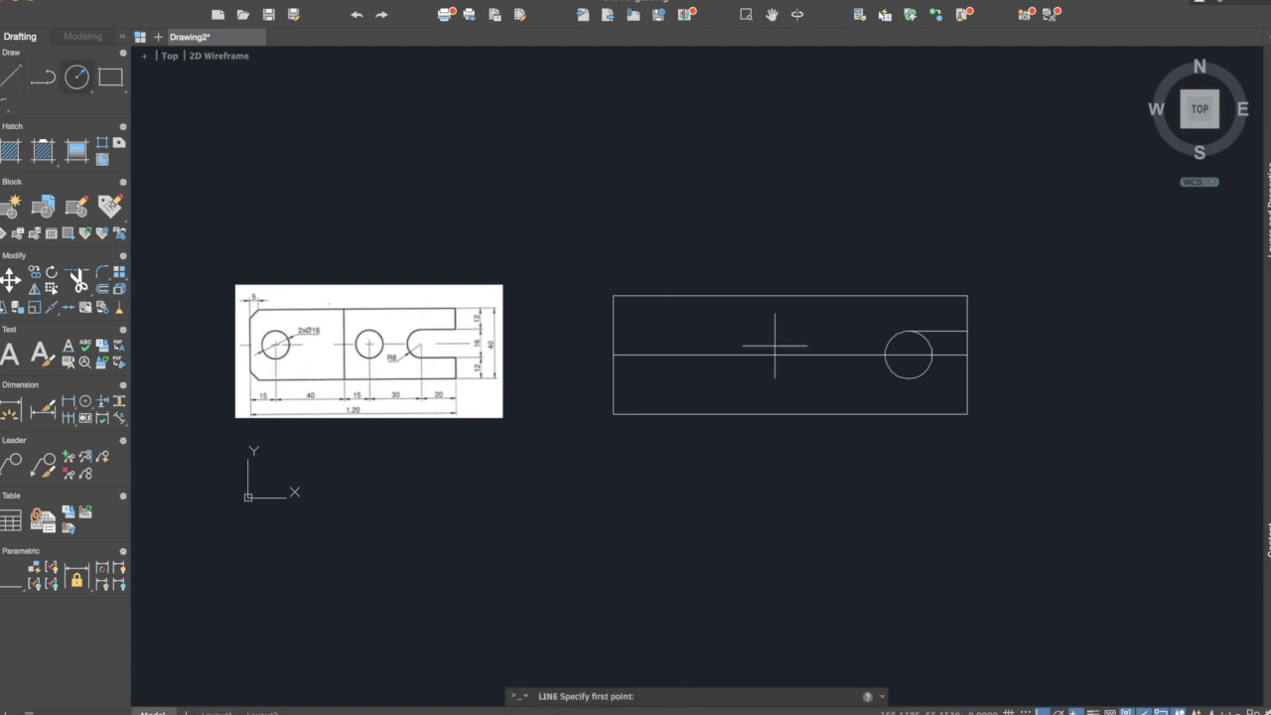
{"action": "left_click", "coordinate": [909, 378]}
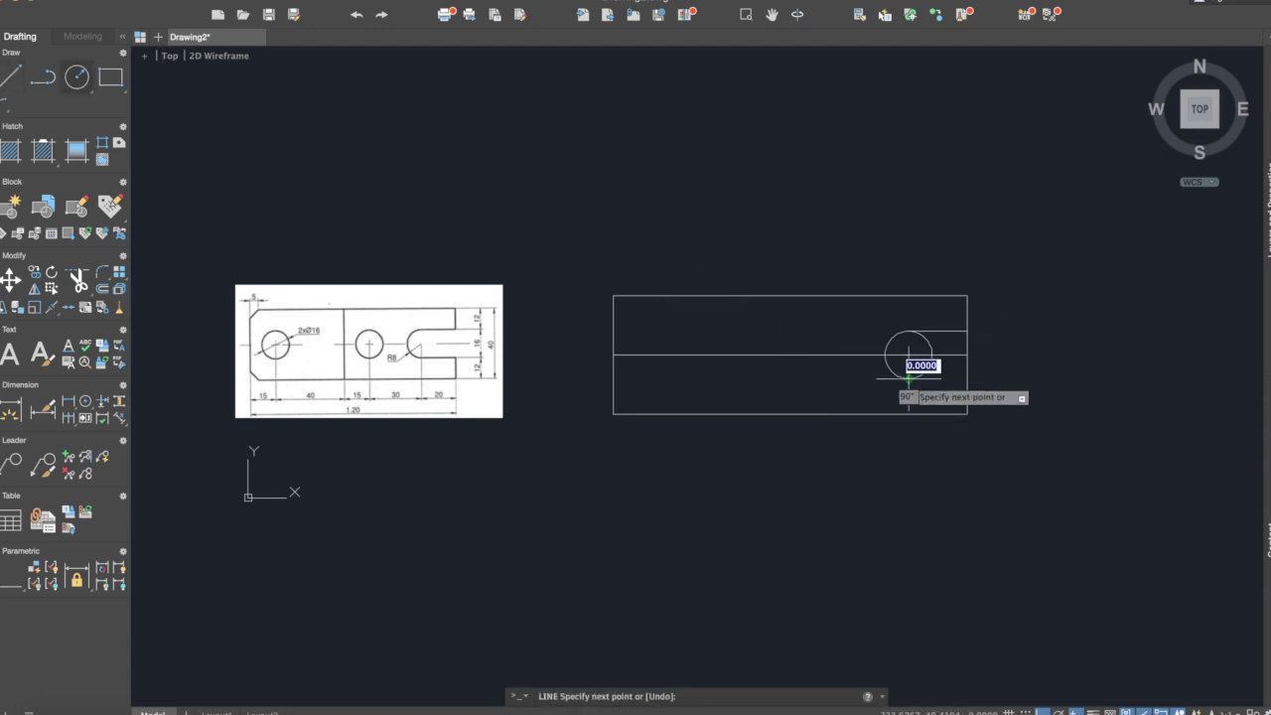
{"action": "left_click", "coordinate": [967, 379]}
{"action": "key", "text": "Return"}
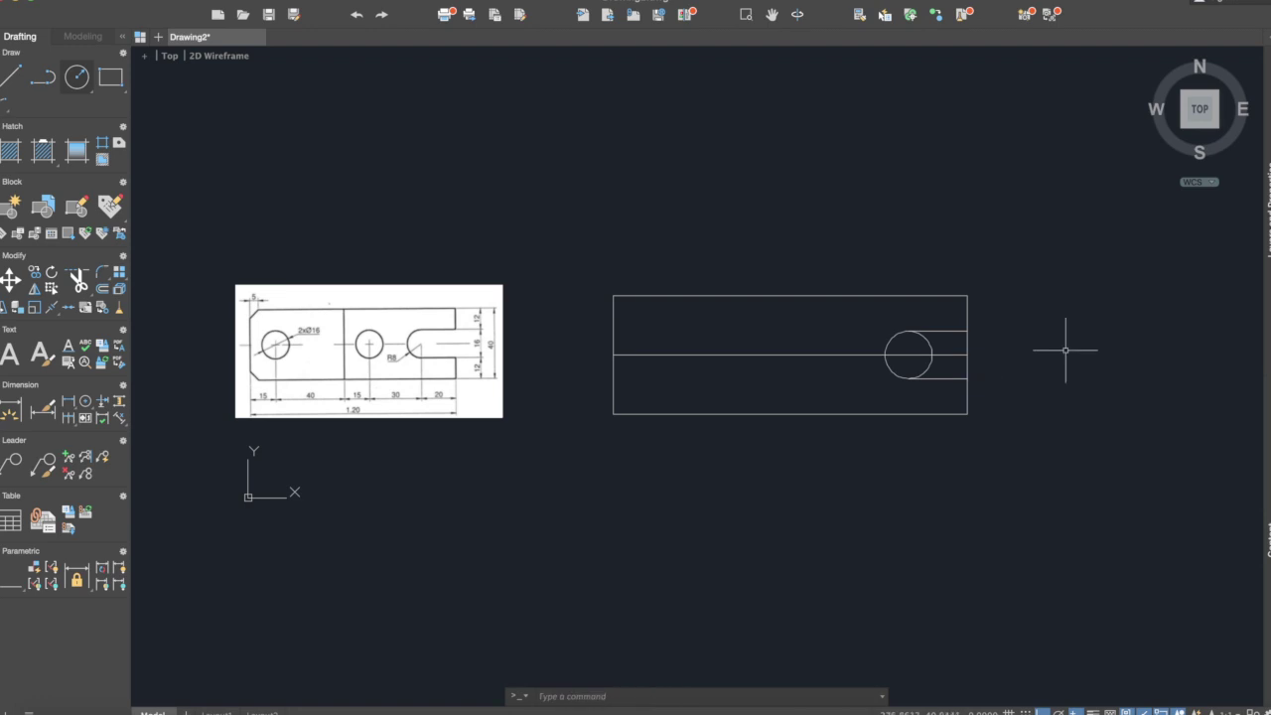
Step: Trim away the right-edge pieces, the circle's right half and the centreline inside the slot
{"action": "type", "text": "trim"}
{"action": "key", "text": "Return"}
{"action": "left_click", "coordinate": [1075, 515]}
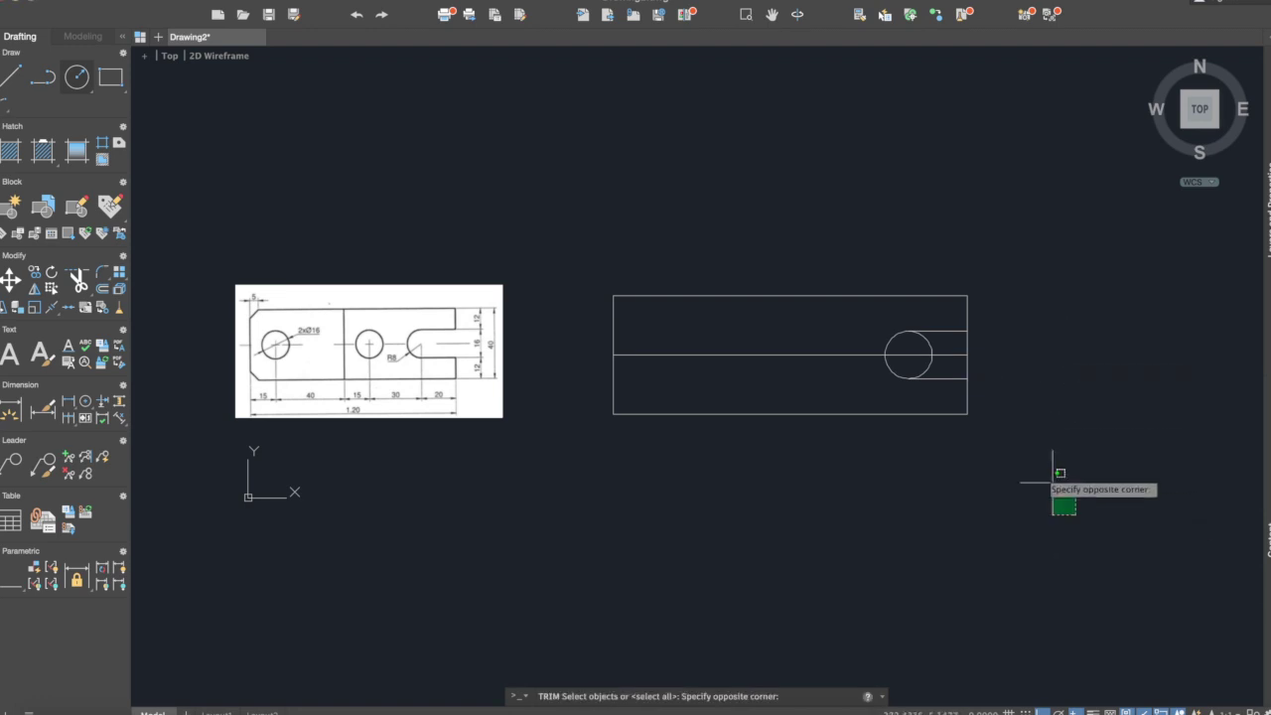
{"action": "left_click", "coordinate": [670, 192]}
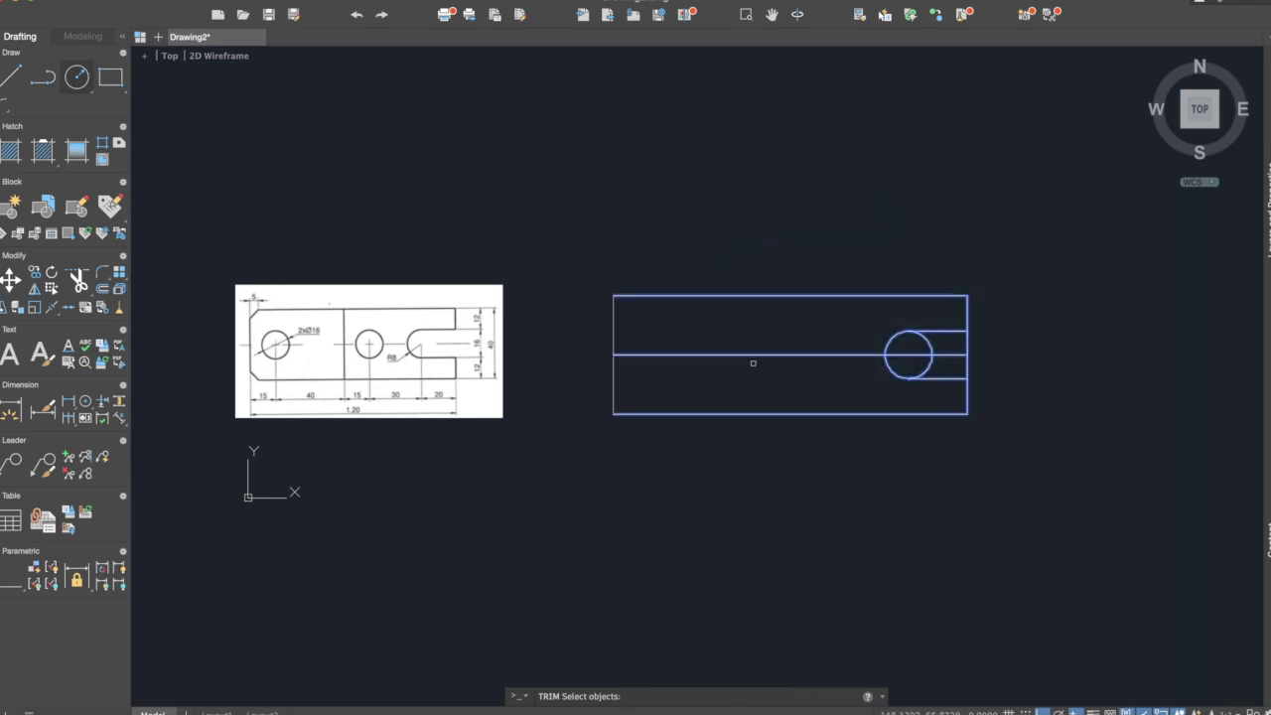
{"action": "key", "text": "Return"}
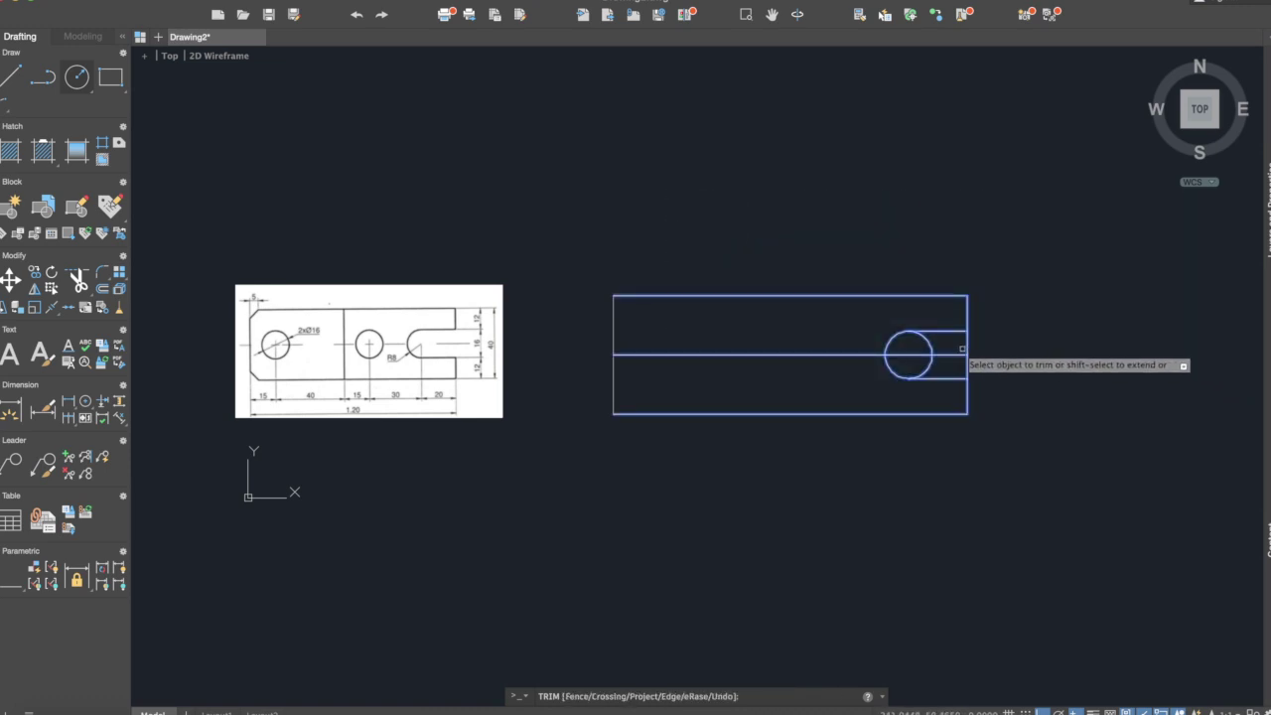
{"action": "left_click", "coordinate": [967, 343]}
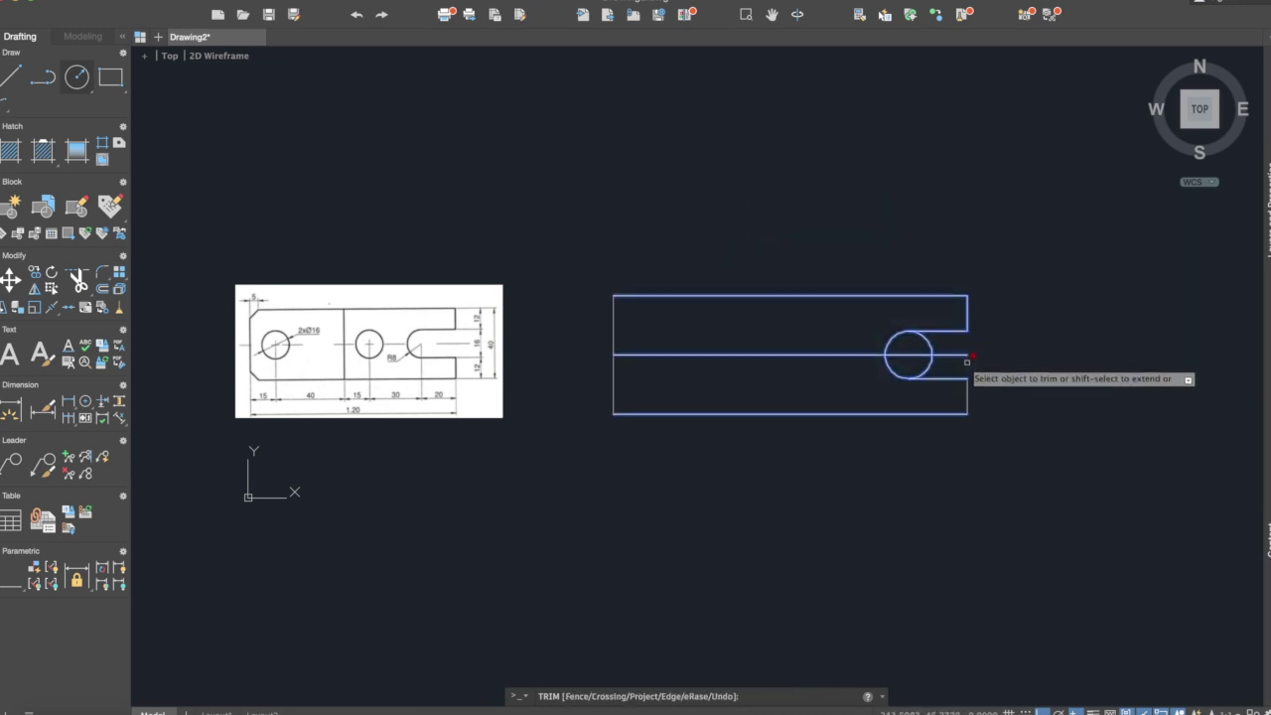
{"action": "left_click", "coordinate": [967, 363]}
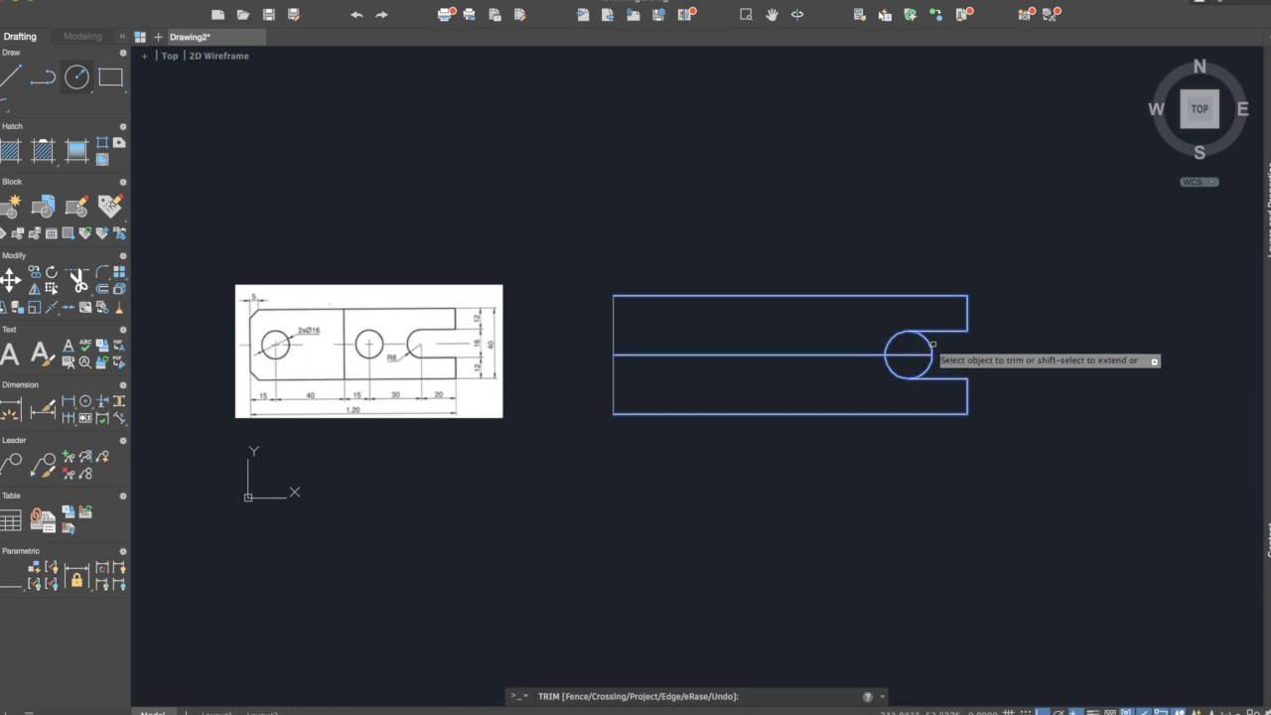
{"action": "left_click", "coordinate": [932, 356]}
{"action": "left_click", "coordinate": [932, 355]}
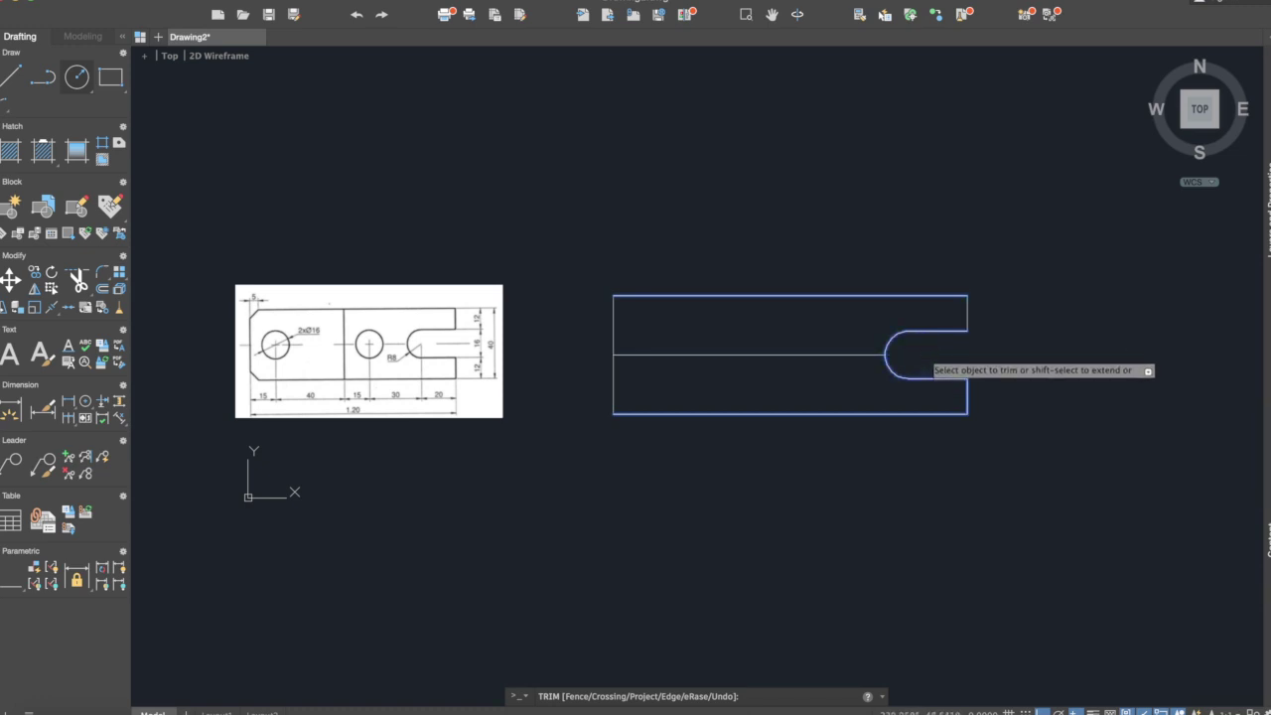
{"action": "key", "text": "Escape"}
Step: Offset the upper right edge piece 50 units to the left
{"action": "middle_click_drag", "start_coordinate": [742, 436], "coordinate": [758, 431]}
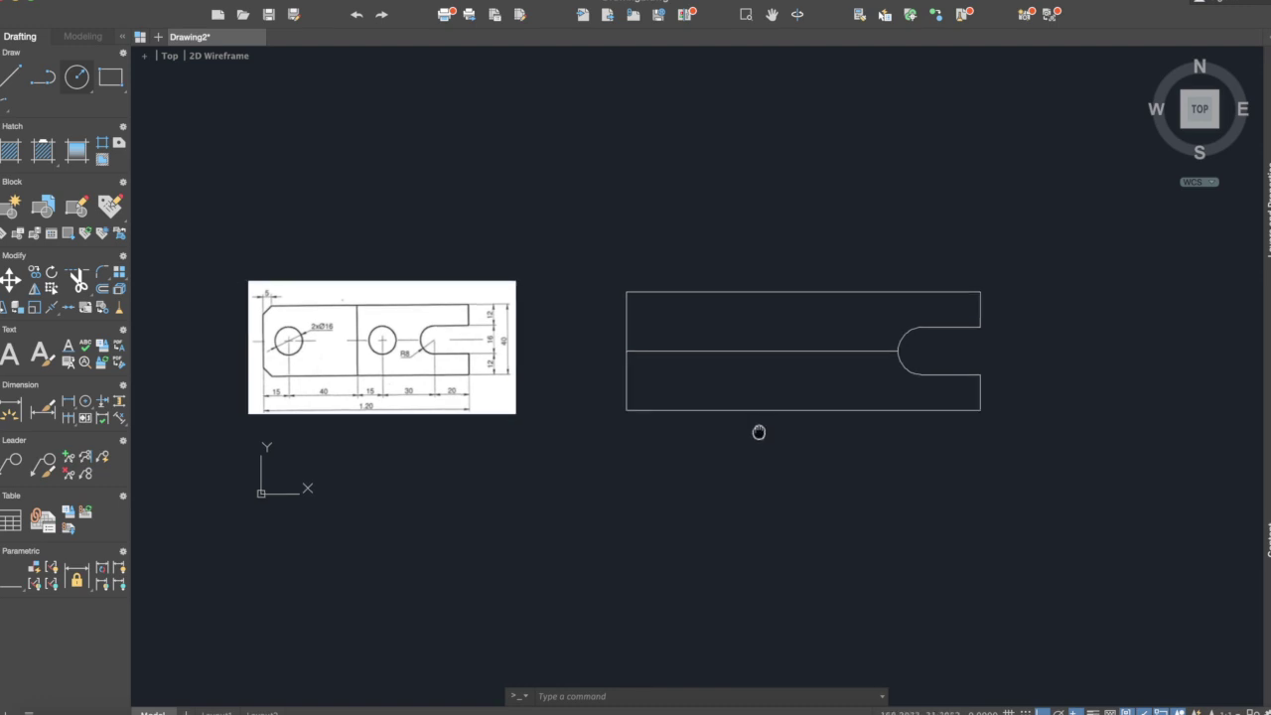
{"action": "scroll", "coordinate": [387, 419], "scroll_direction": "up", "scroll_amount": 4}
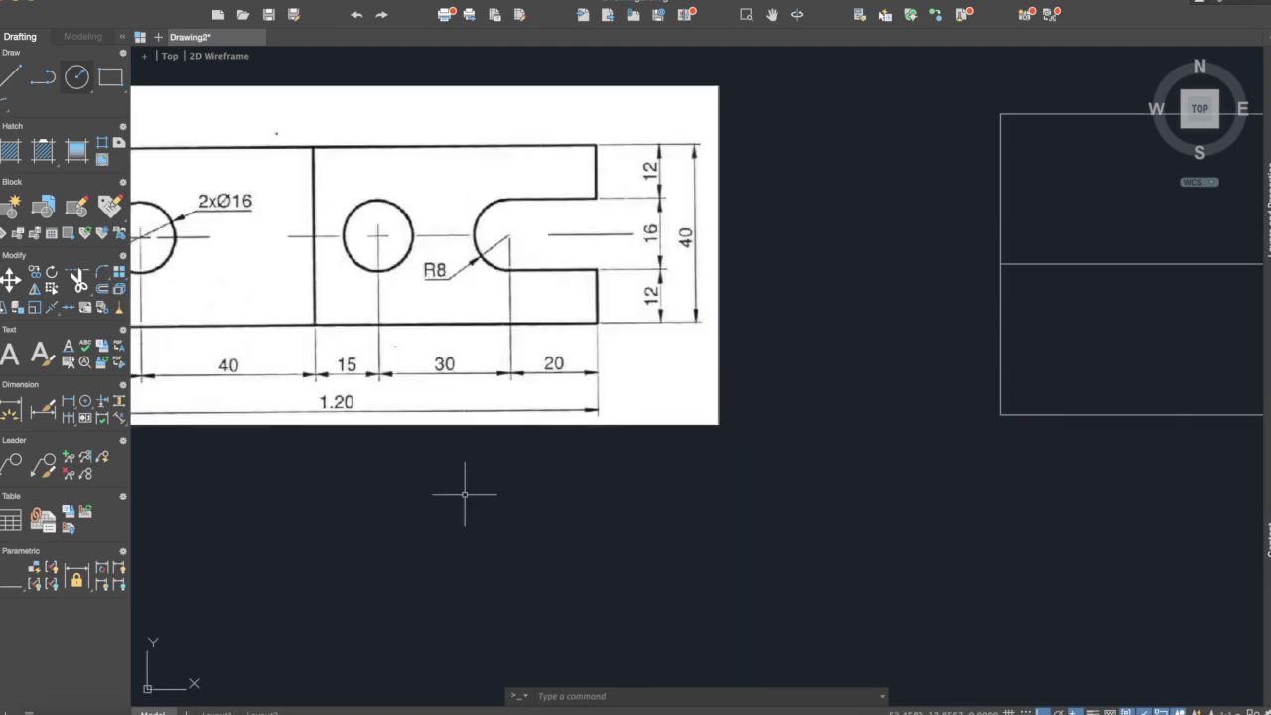
{"action": "scroll", "coordinate": [463, 496], "scroll_direction": "down", "scroll_amount": 1}
{"action": "scroll", "coordinate": [837, 522], "scroll_direction": "down", "scroll_amount": 2}
{"action": "middle_click_drag", "start_coordinate": [837, 522], "coordinate": [793, 502]}
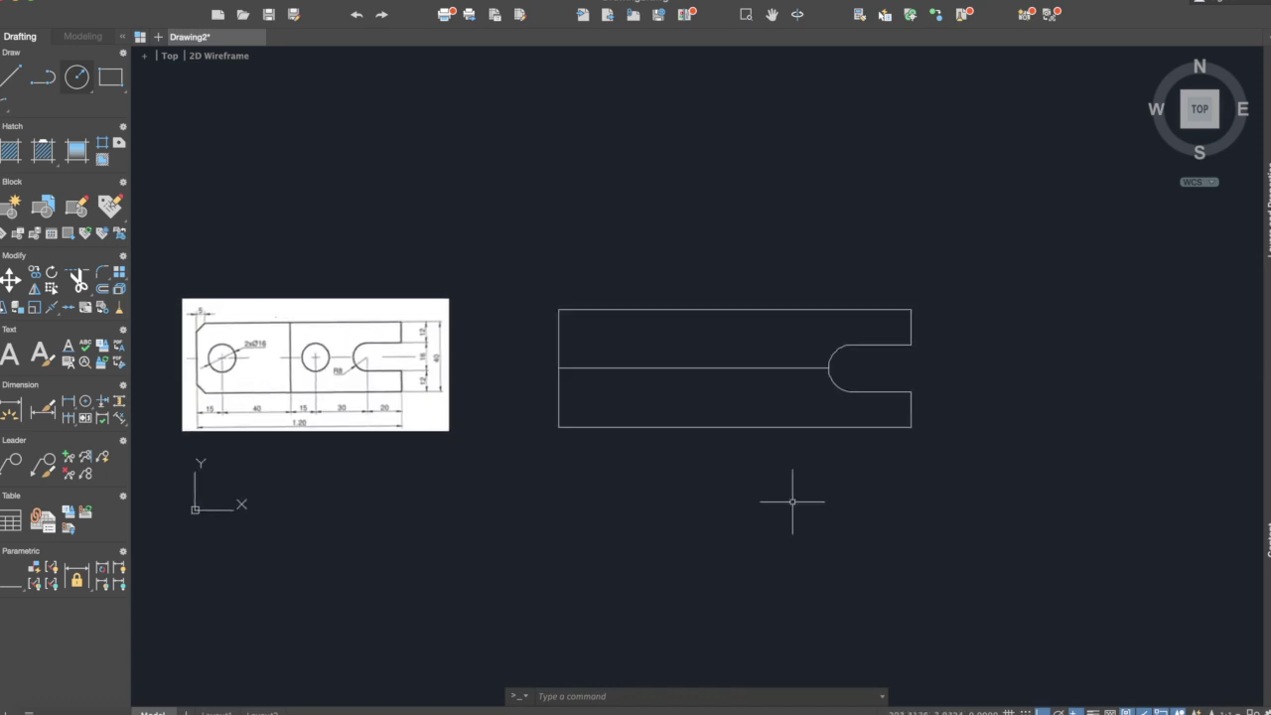
{"action": "type", "text": "off"}
{"action": "key", "text": "Return"}
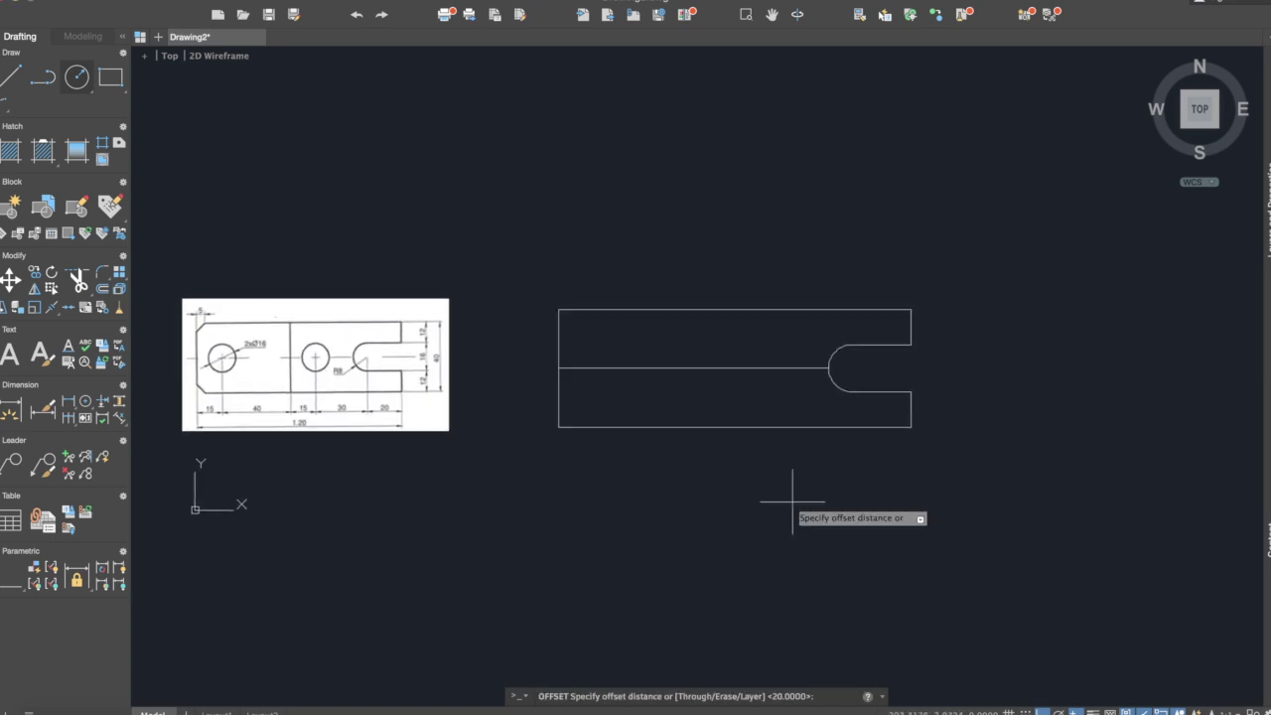
{"action": "key", "text": "Return"}
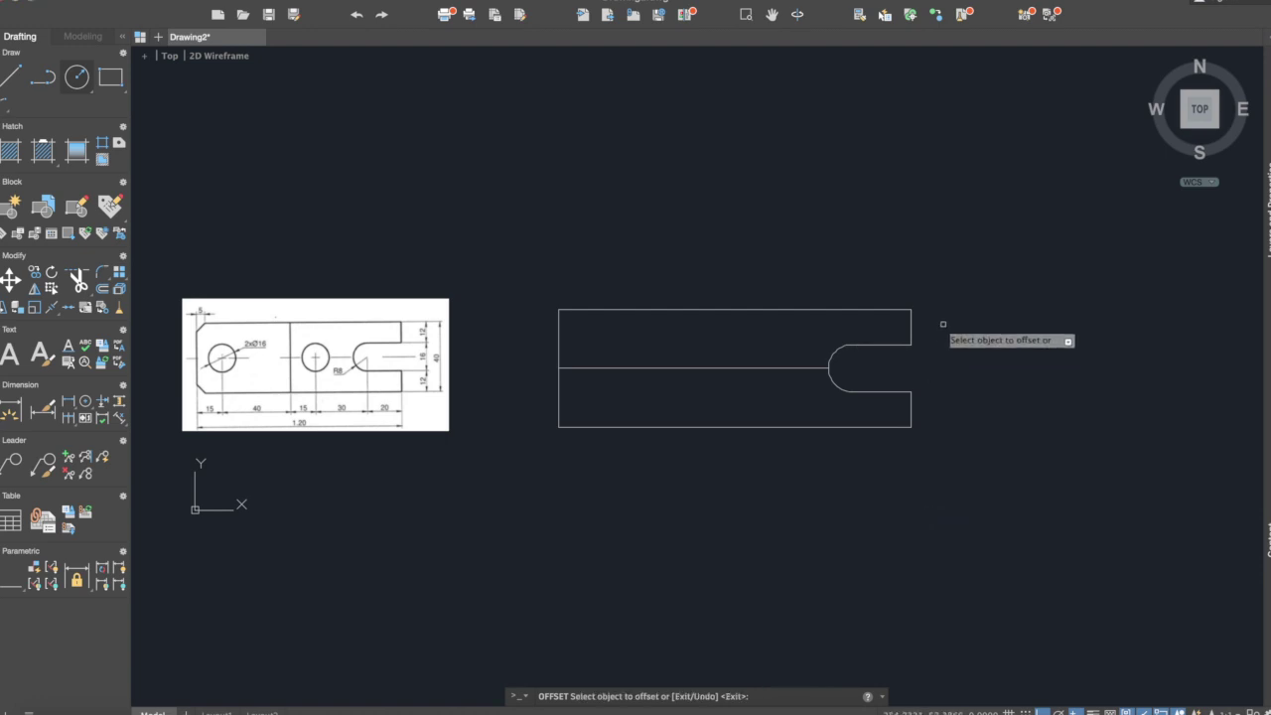
{"action": "left_click", "coordinate": [911, 324]}
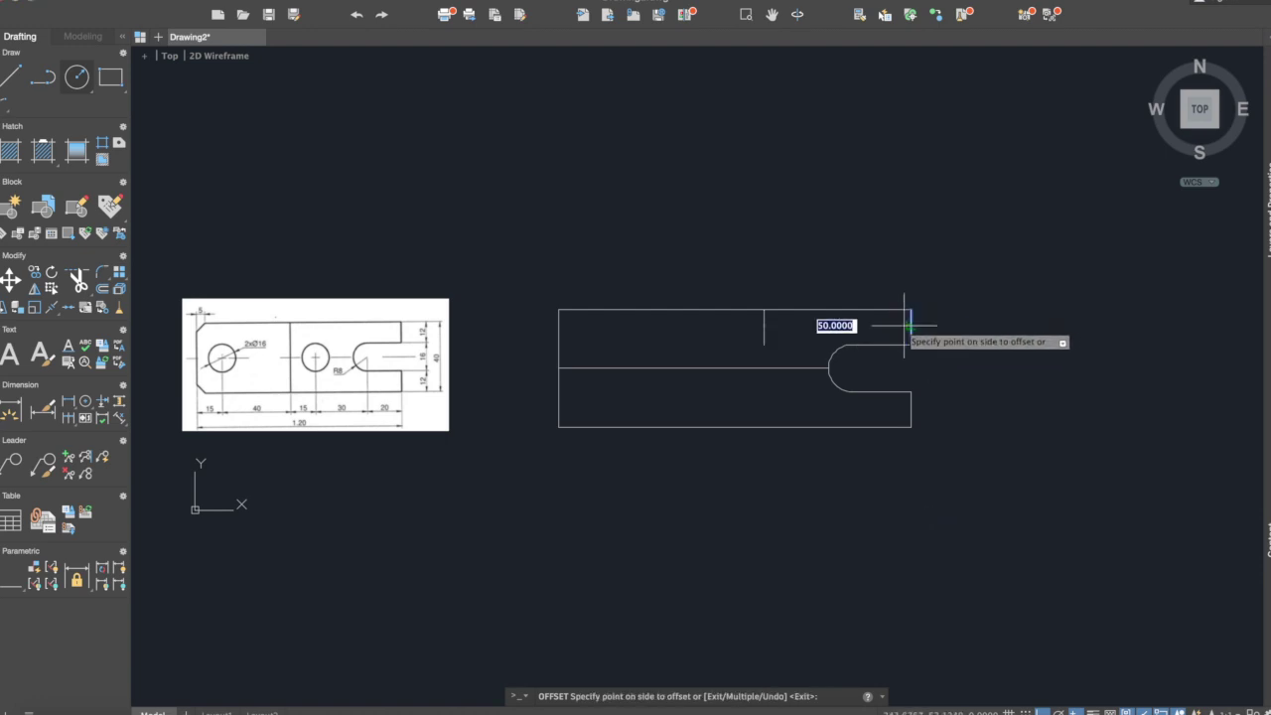
{"action": "left_click", "coordinate": [774, 322]}
{"action": "key", "text": "Return"}
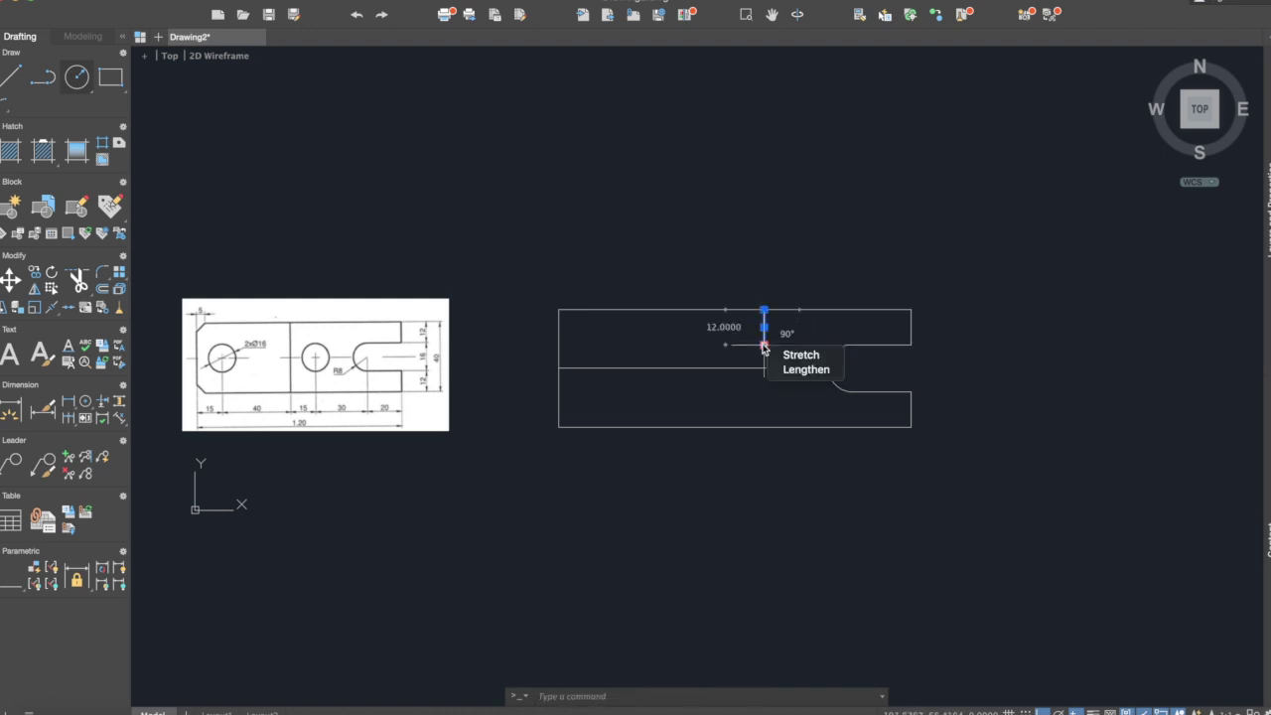
Step: Stretch the new vertical line's bottom end down to the centreline
{"action": "left_click", "coordinate": [764, 345]}
{"action": "left_click", "coordinate": [764, 368]}
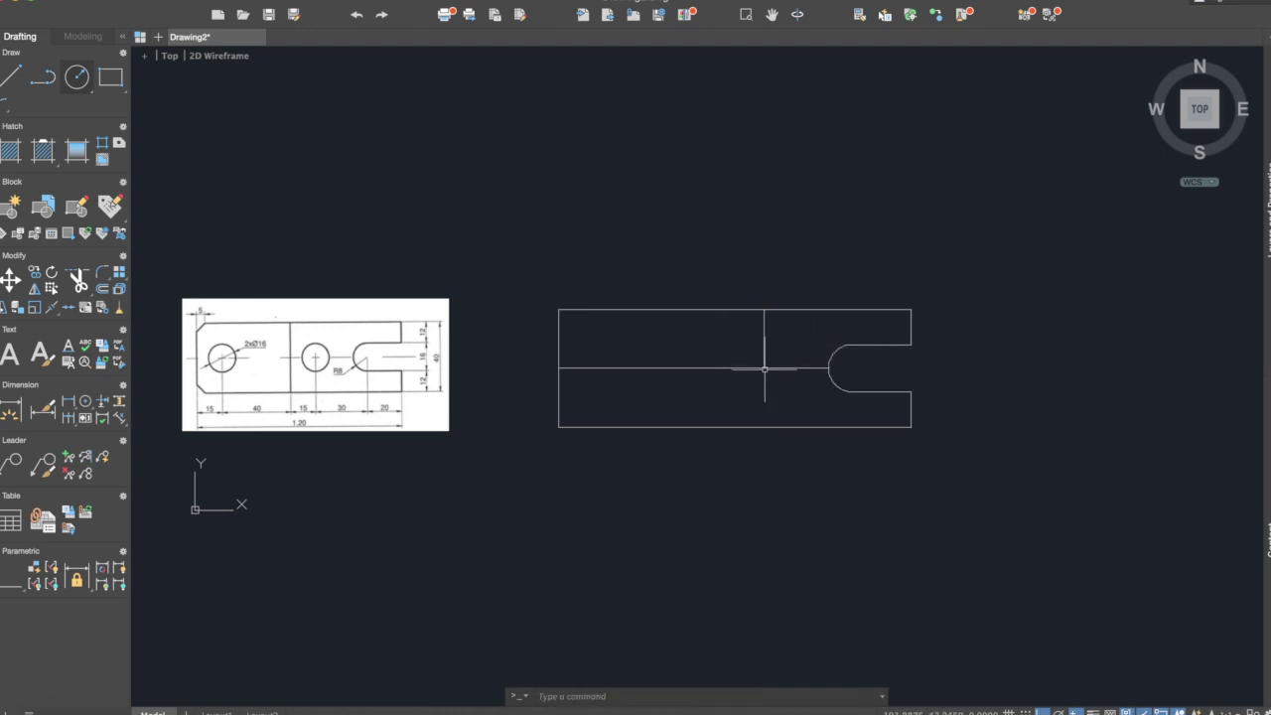
{"action": "scroll", "coordinate": [761, 368], "scroll_direction": "up", "scroll_amount": 3}
{"action": "scroll", "coordinate": [761, 372], "scroll_direction": "down", "scroll_amount": 5}
{"action": "scroll", "coordinate": [761, 381], "scroll_direction": "up", "scroll_amount": 2}
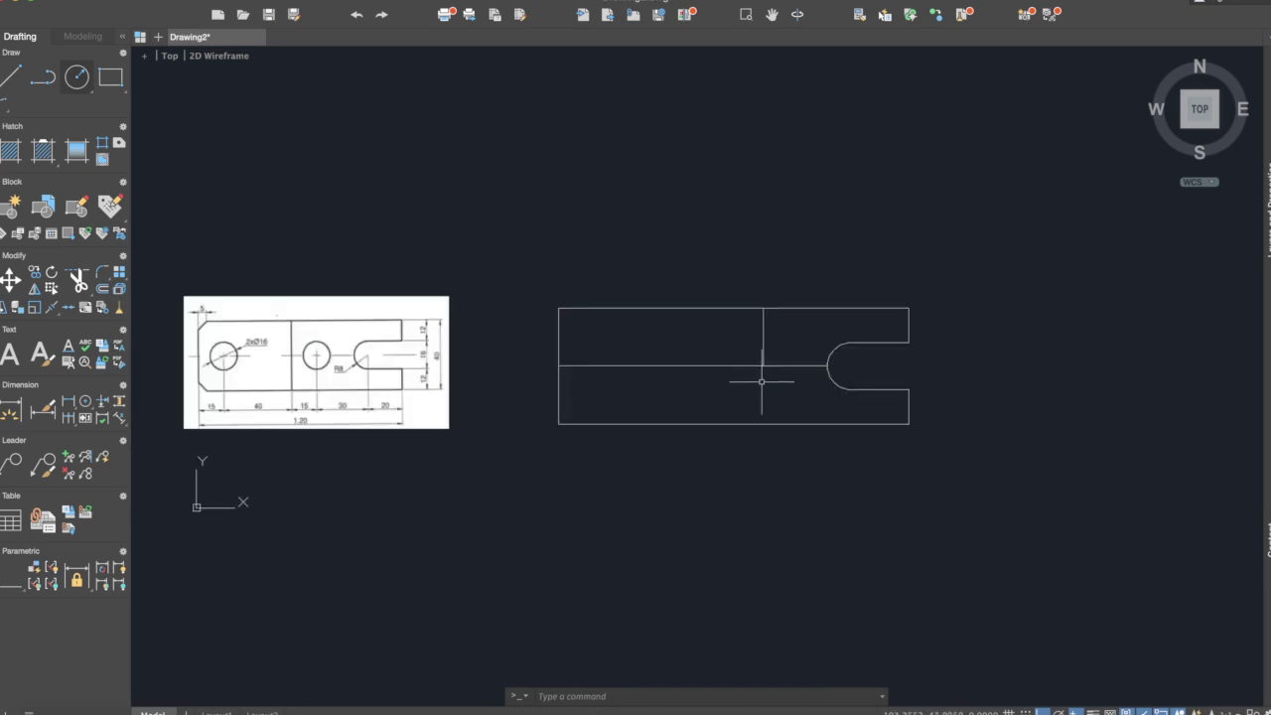
{"action": "middle_click_drag", "start_coordinate": [762, 382], "coordinate": [774, 386]}
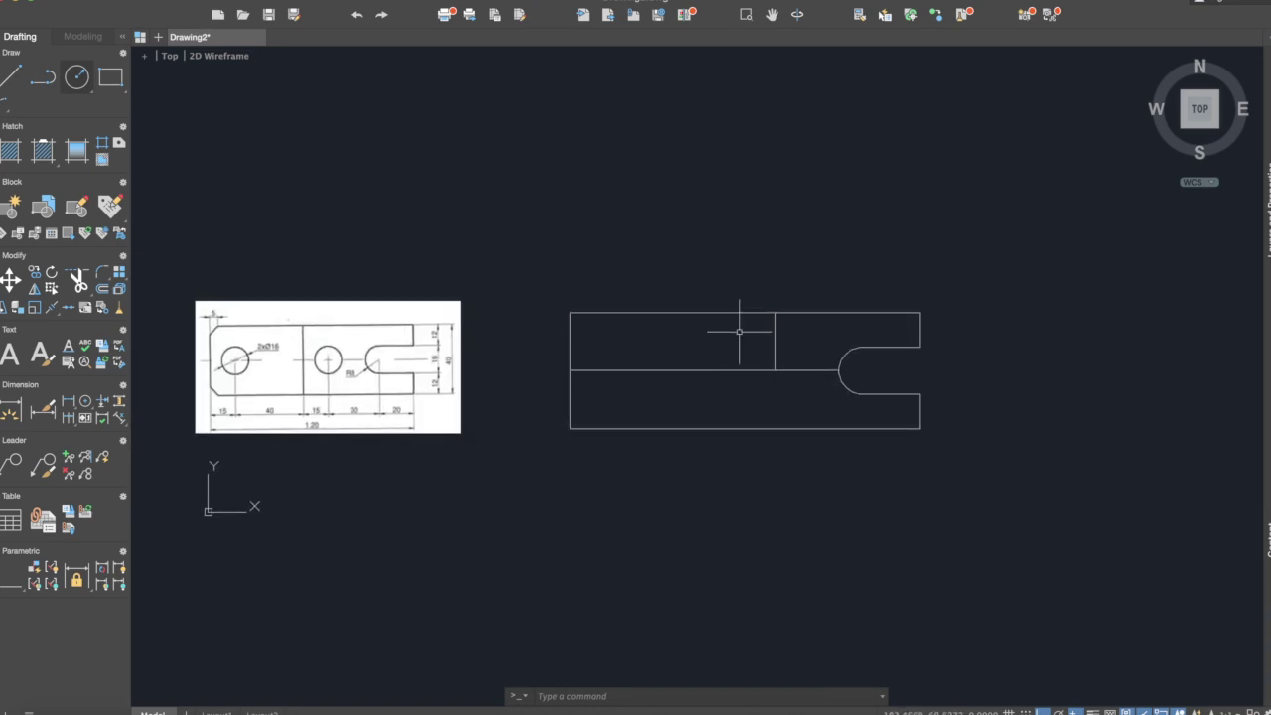
Step: Draw a radius-8 circle centred at the vertical line and centreline intersection
{"action": "left_click", "coordinate": [76, 76]}
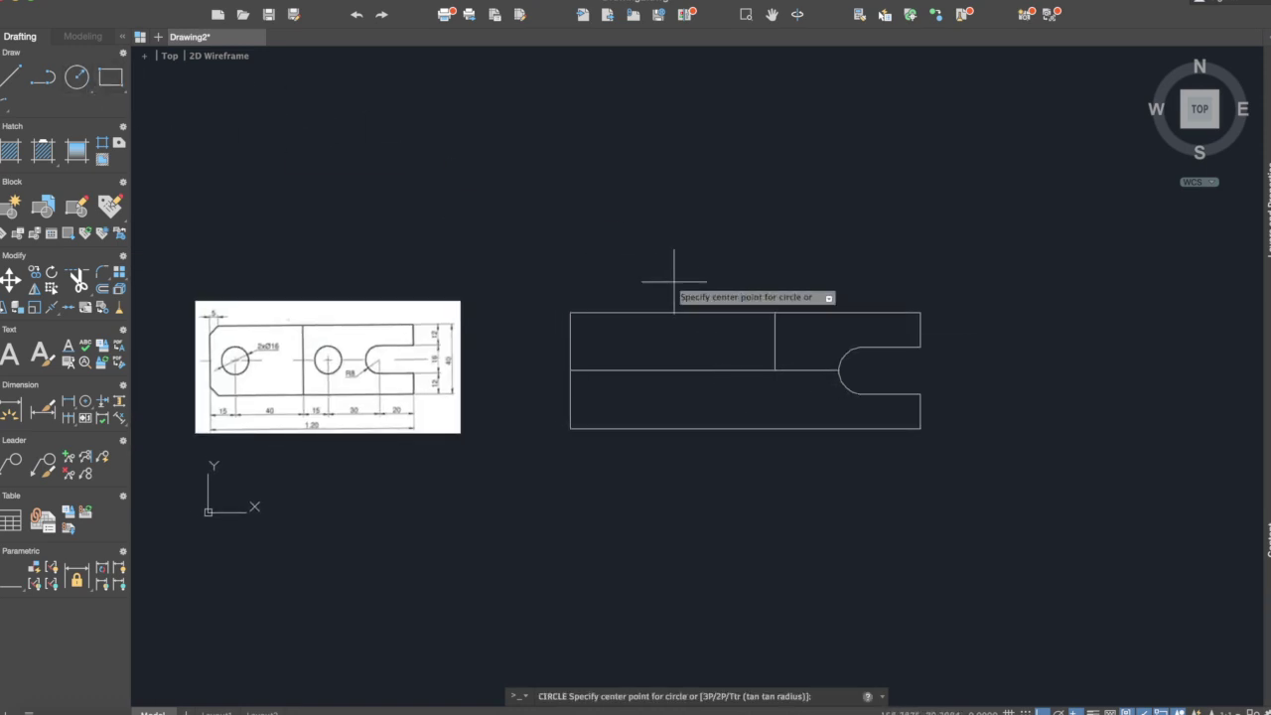
{"action": "left_click", "coordinate": [774, 371]}
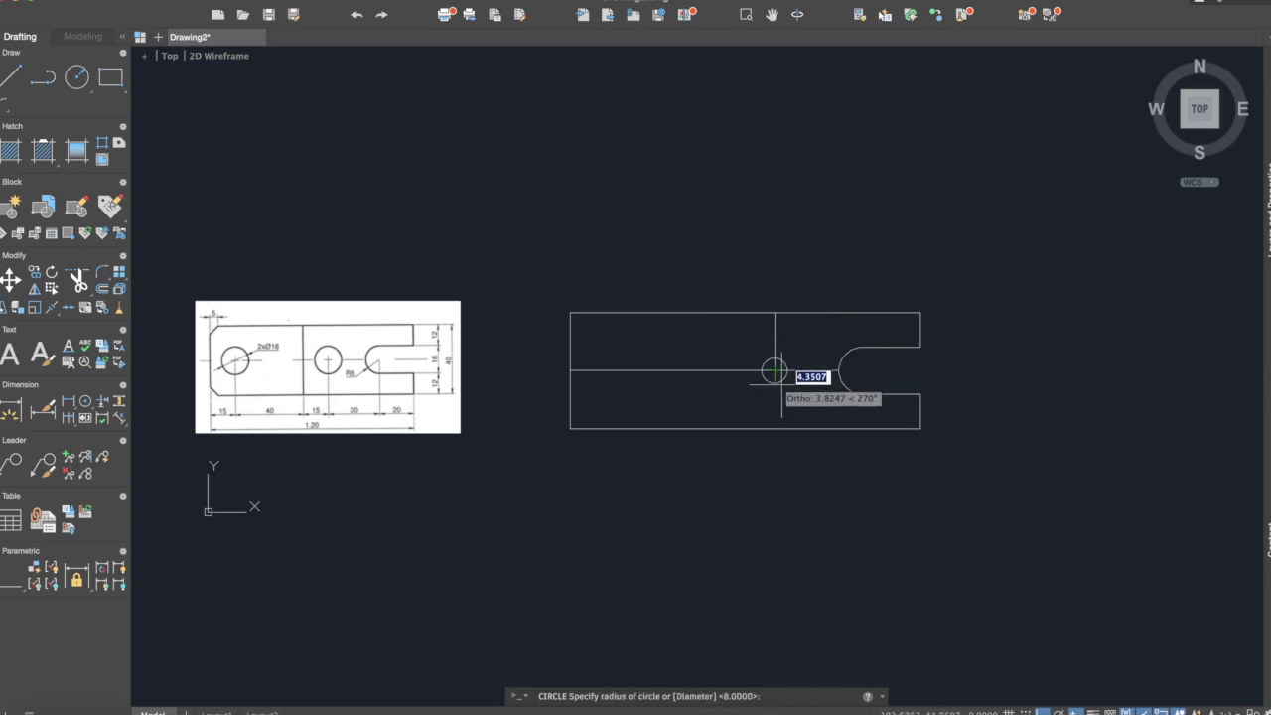
{"action": "type", "text": "8"}
{"action": "key", "text": "Return"}
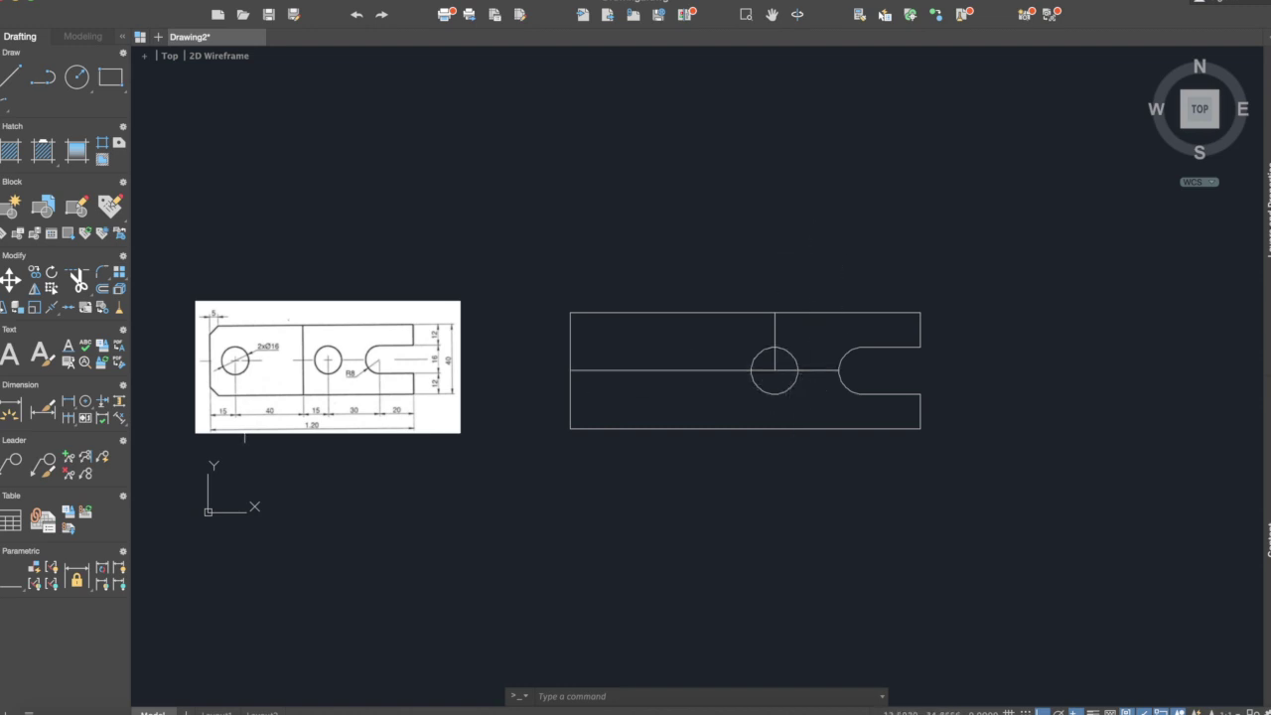
Step: Offset the hole's vertical centreline 15 units left, then delete the original line
{"action": "scroll", "coordinate": [314, 438], "scroll_direction": "up", "scroll_amount": 2}
{"action": "scroll", "coordinate": [319, 434], "scroll_direction": "up", "scroll_amount": 2}
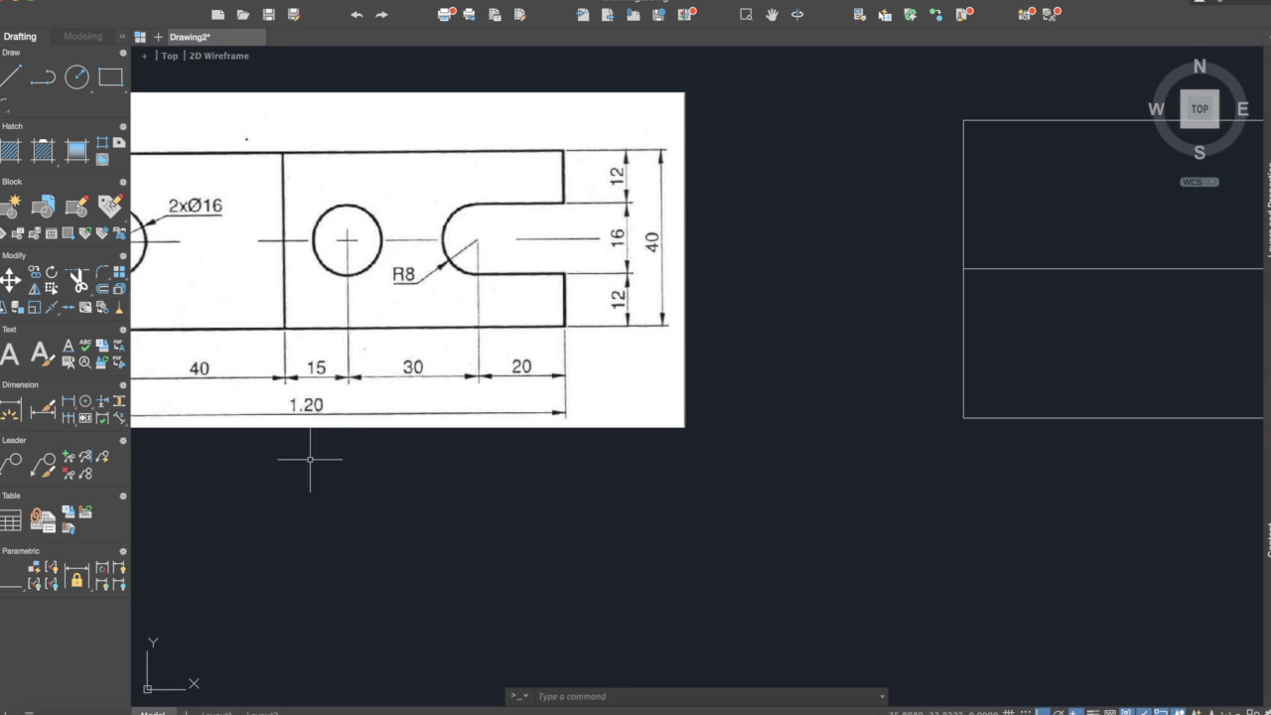
{"action": "scroll", "coordinate": [358, 474], "scroll_direction": "down", "scroll_amount": 3}
{"action": "middle_click_drag", "start_coordinate": [937, 378], "coordinate": [821, 375]}
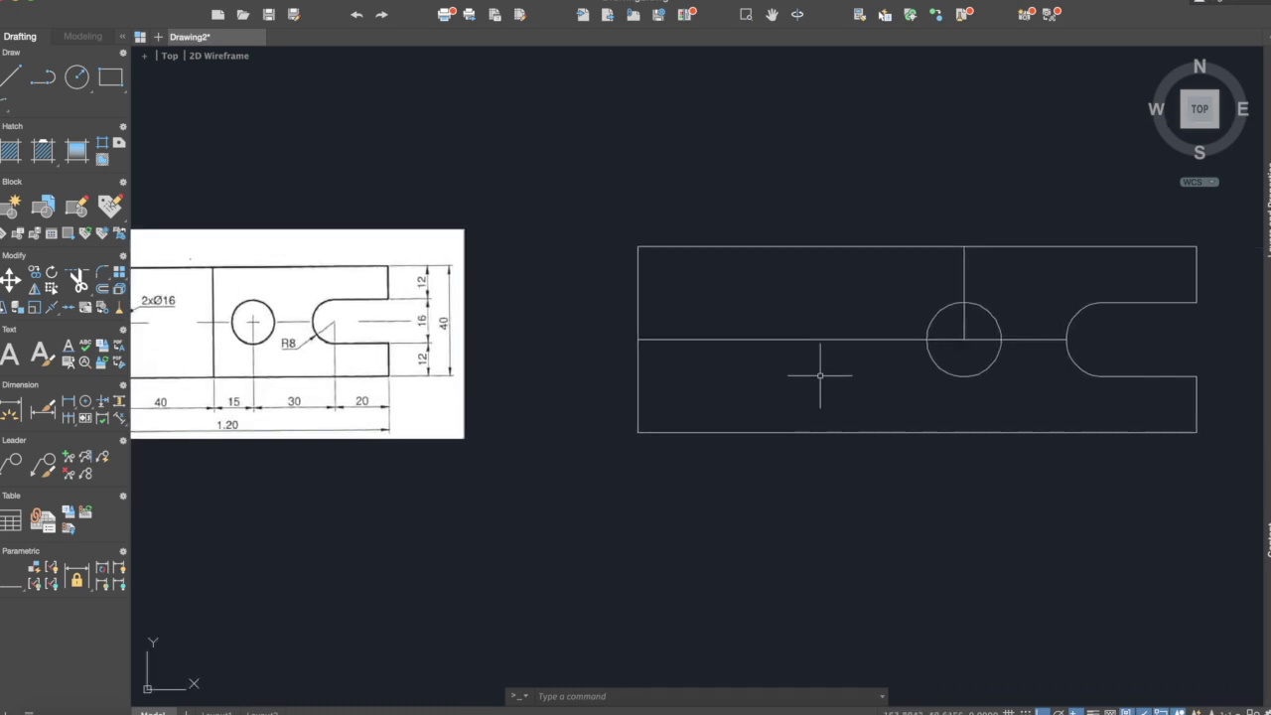
{"action": "type", "text": "off"}
{"action": "key", "text": "Return"}
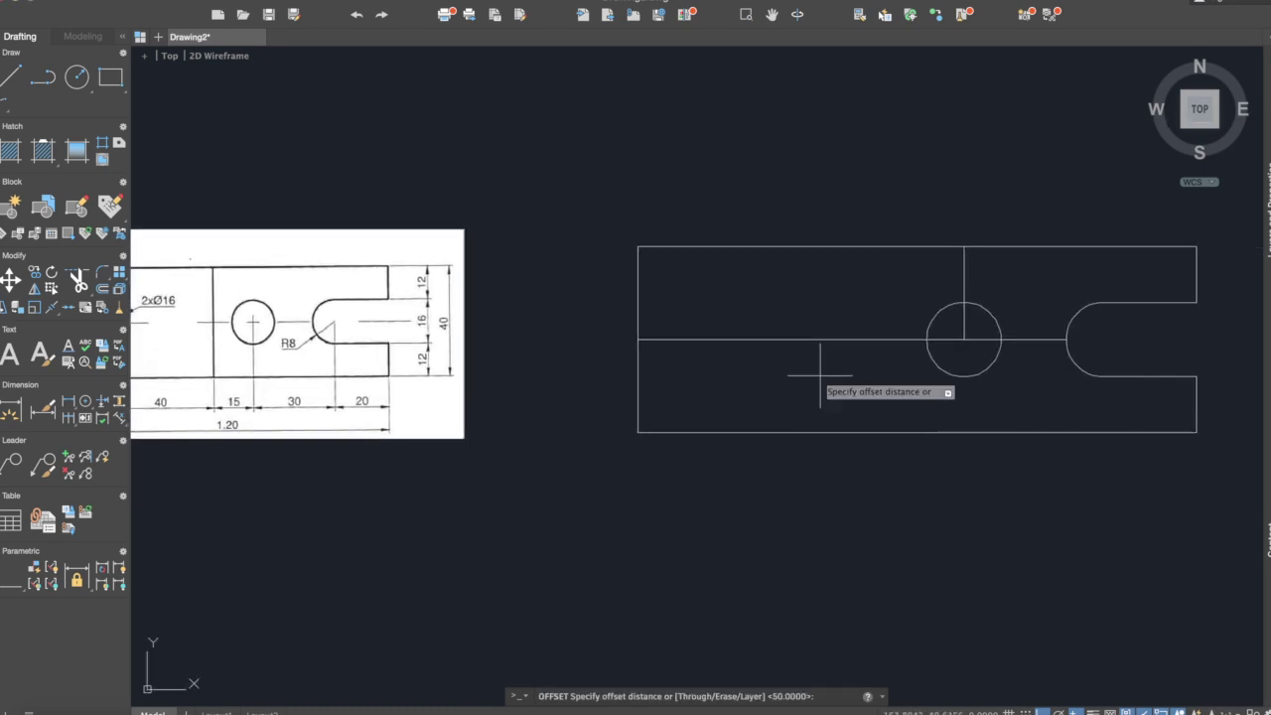
{"action": "type", "text": "15"}
{"action": "key", "text": "Return"}
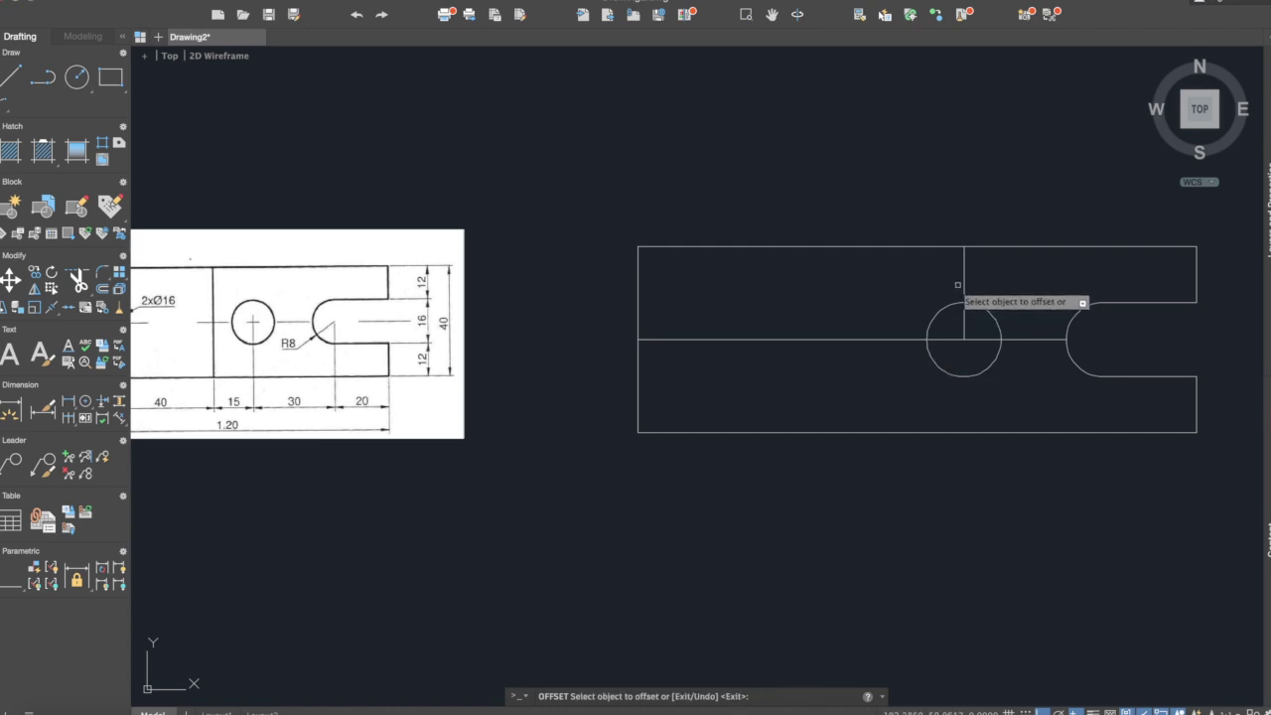
{"action": "left_click", "coordinate": [965, 284]}
{"action": "left_click", "coordinate": [899, 275]}
{"action": "key", "text": "Return"}
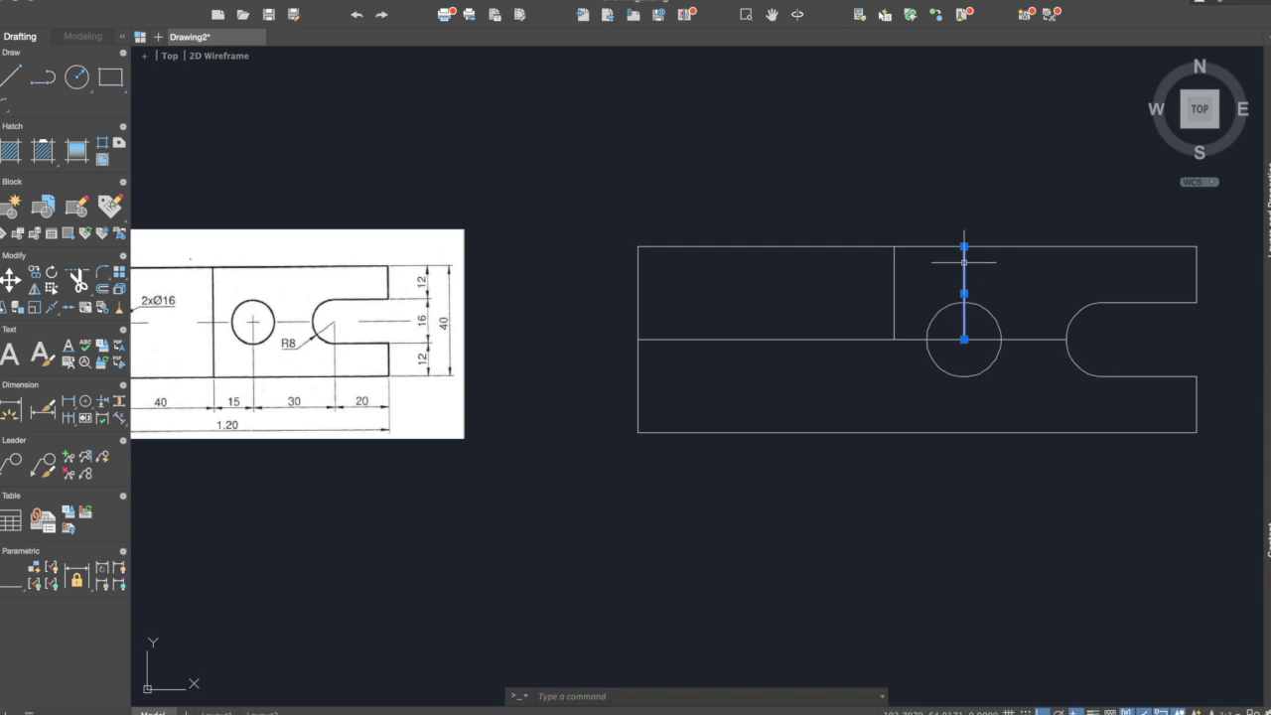
{"action": "key", "text": "Delete"}
Step: Stretch the new vertical line's lower end down to the plate's bottom edge
{"action": "left_click", "coordinate": [897, 295]}
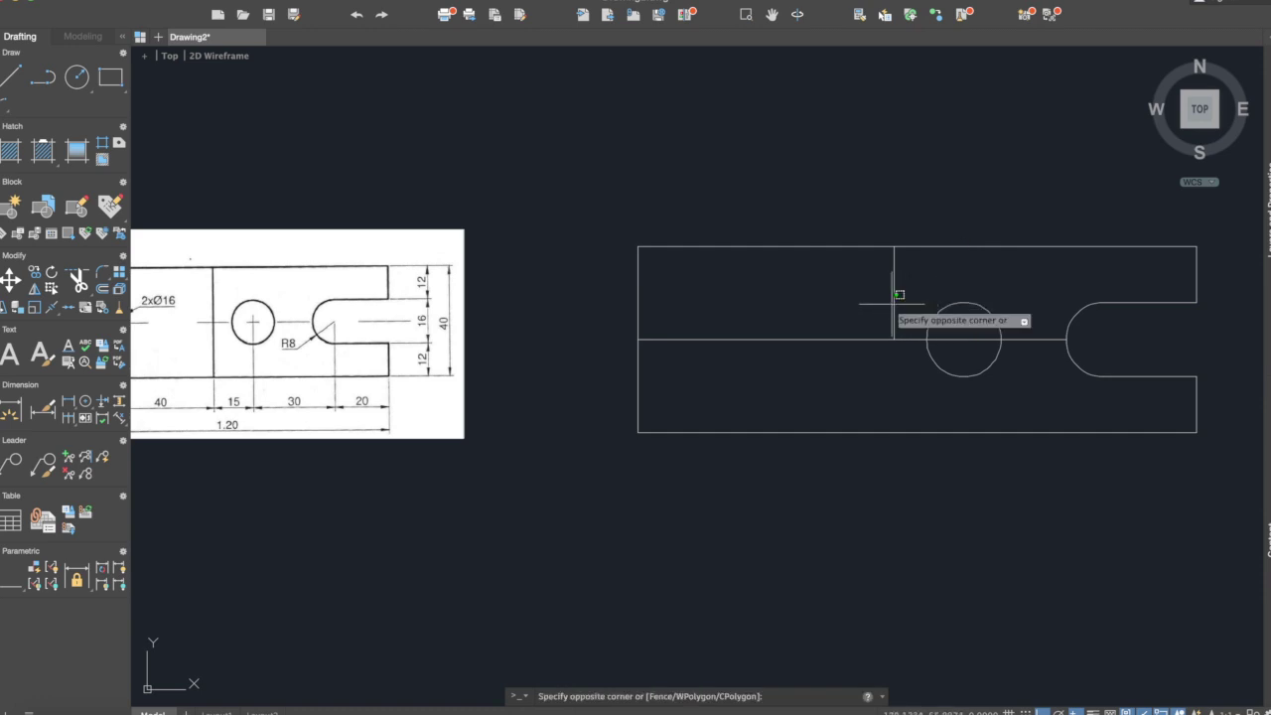
{"action": "left_click", "coordinate": [894, 304]}
{"action": "left_click", "coordinate": [894, 339]}
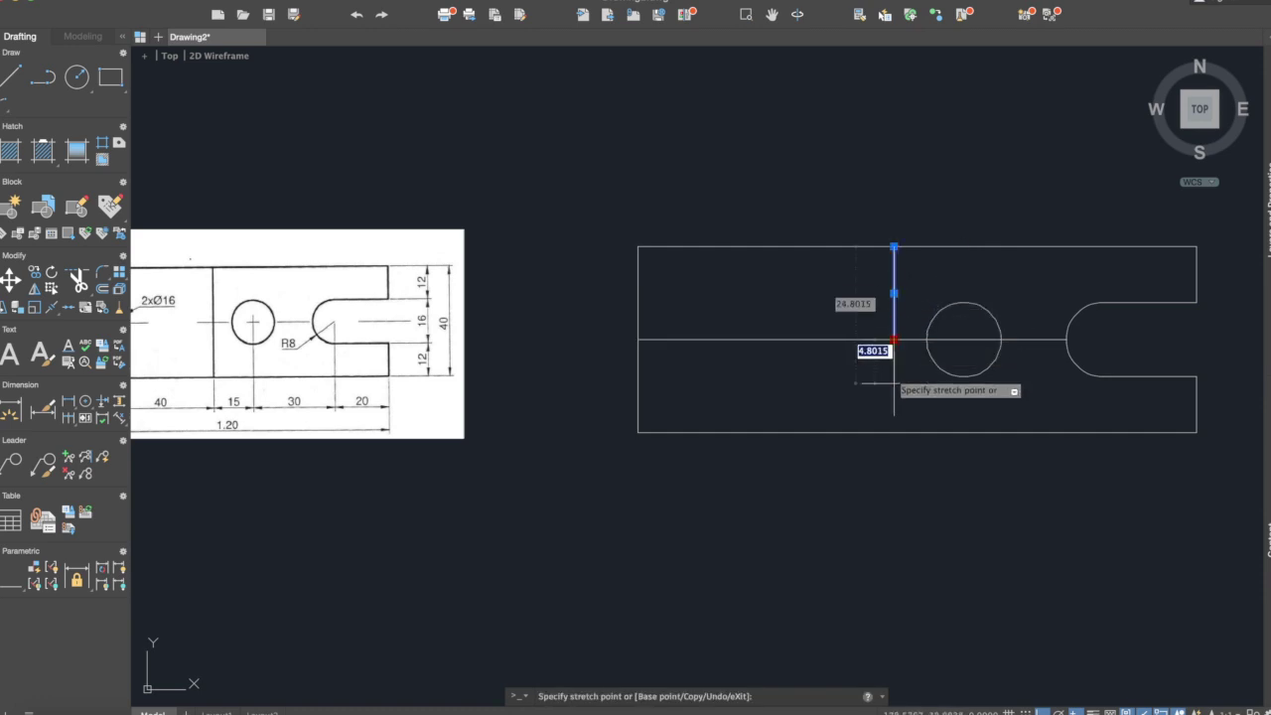
{"action": "left_click", "coordinate": [894, 434]}
{"action": "key", "text": "Escape"}
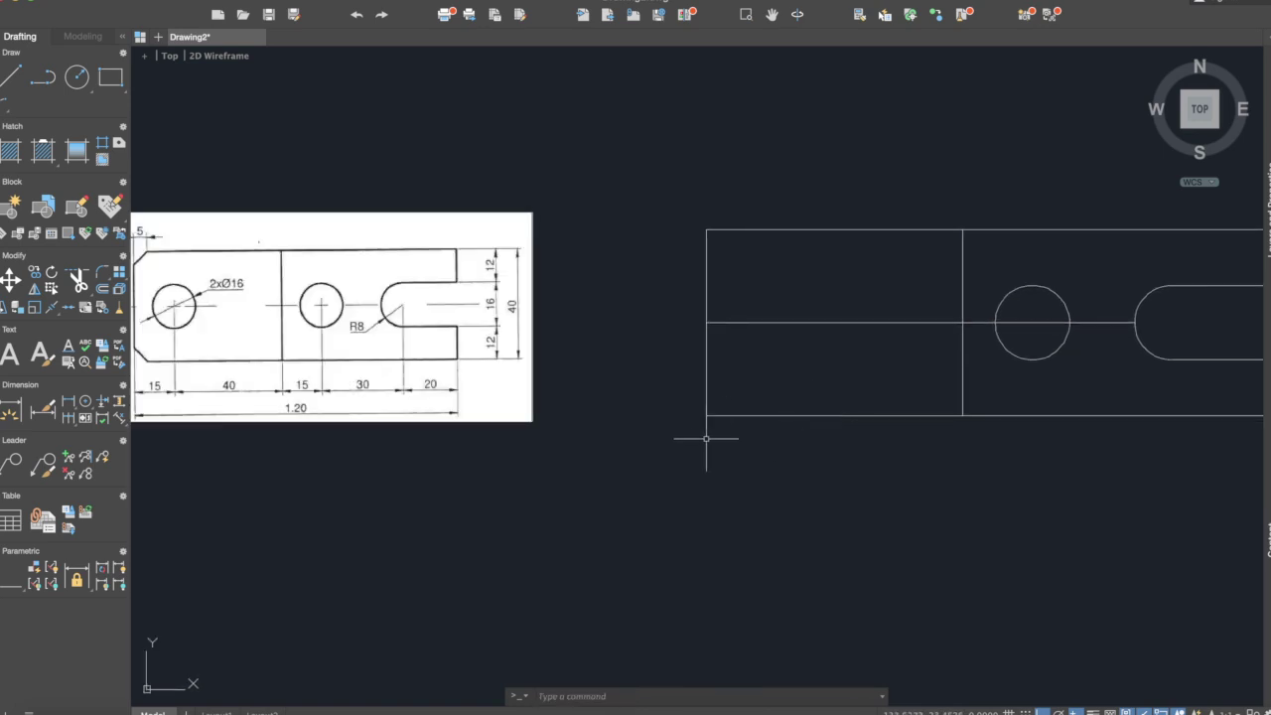
{"action": "scroll", "coordinate": [706, 438], "scroll_direction": "down", "scroll_amount": 2}
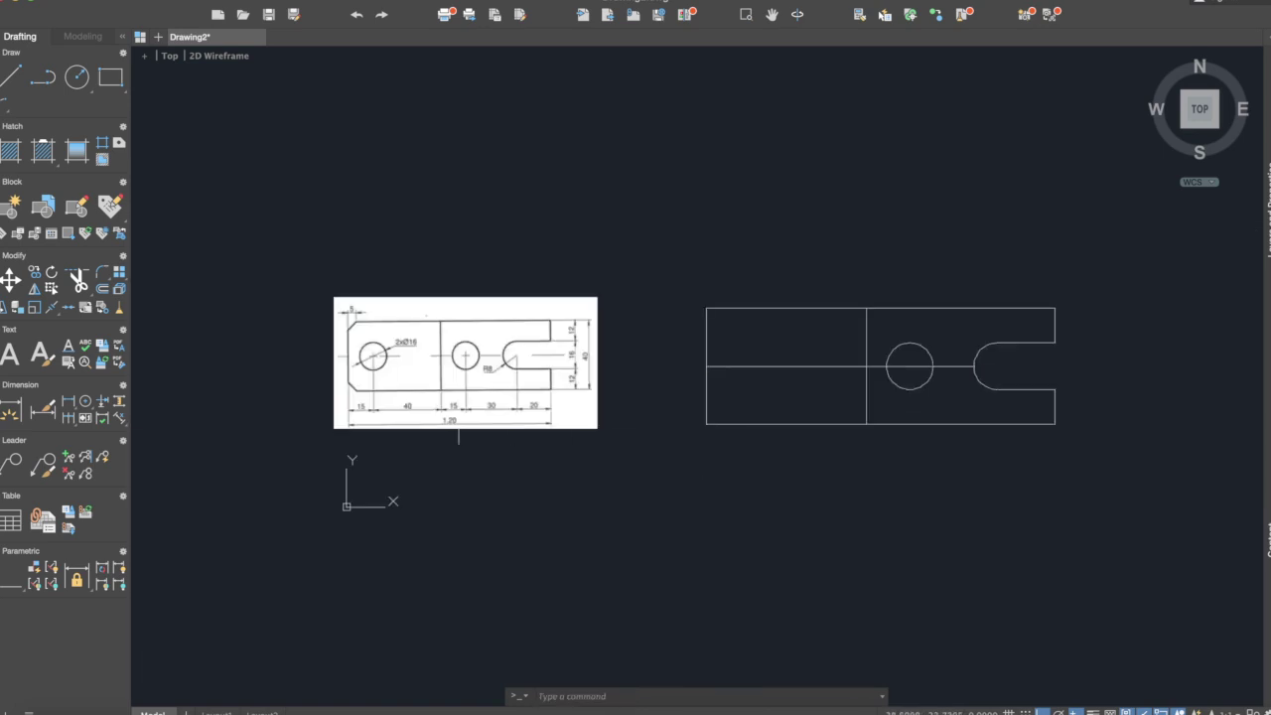
Step: Offset the plate's left edge 15 units inward to mark the left hole's centre
{"action": "scroll", "coordinate": [458, 437], "scroll_direction": "up", "scroll_amount": 2}
{"action": "middle_click_drag", "start_coordinate": [434, 437], "coordinate": [468, 409]}
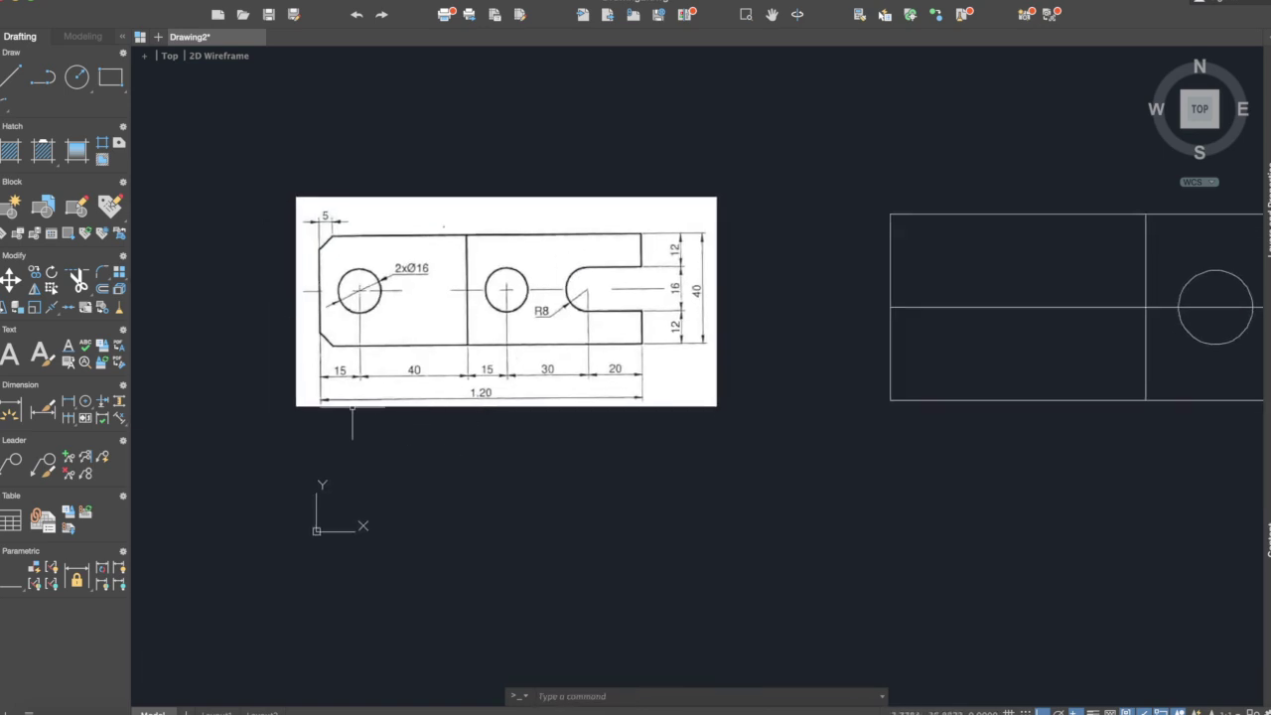
{"action": "middle_click_drag", "start_coordinate": [946, 476], "coordinate": [813, 494]}
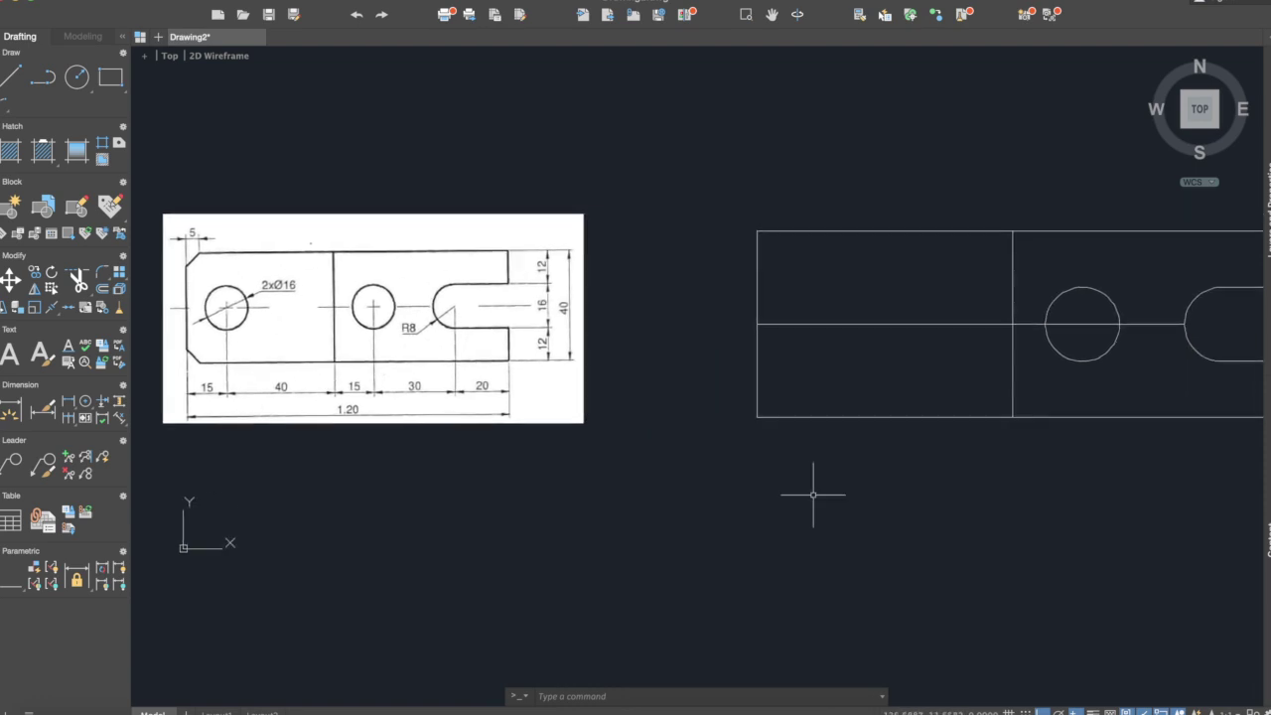
{"action": "middle_click_drag", "start_coordinate": [902, 458], "coordinate": [860, 463]}
{"action": "type", "text": "off"}
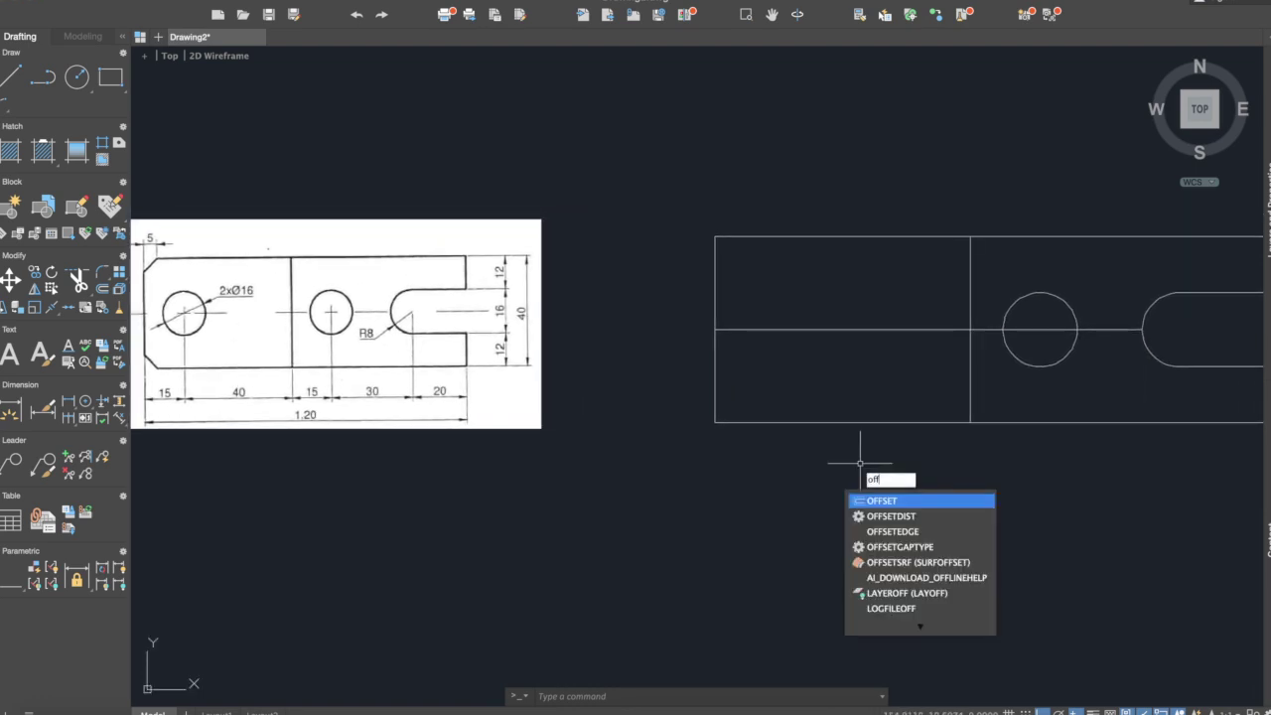
{"action": "key", "text": "Return"}
{"action": "type", "text": "15"}
{"action": "key", "text": "Return"}
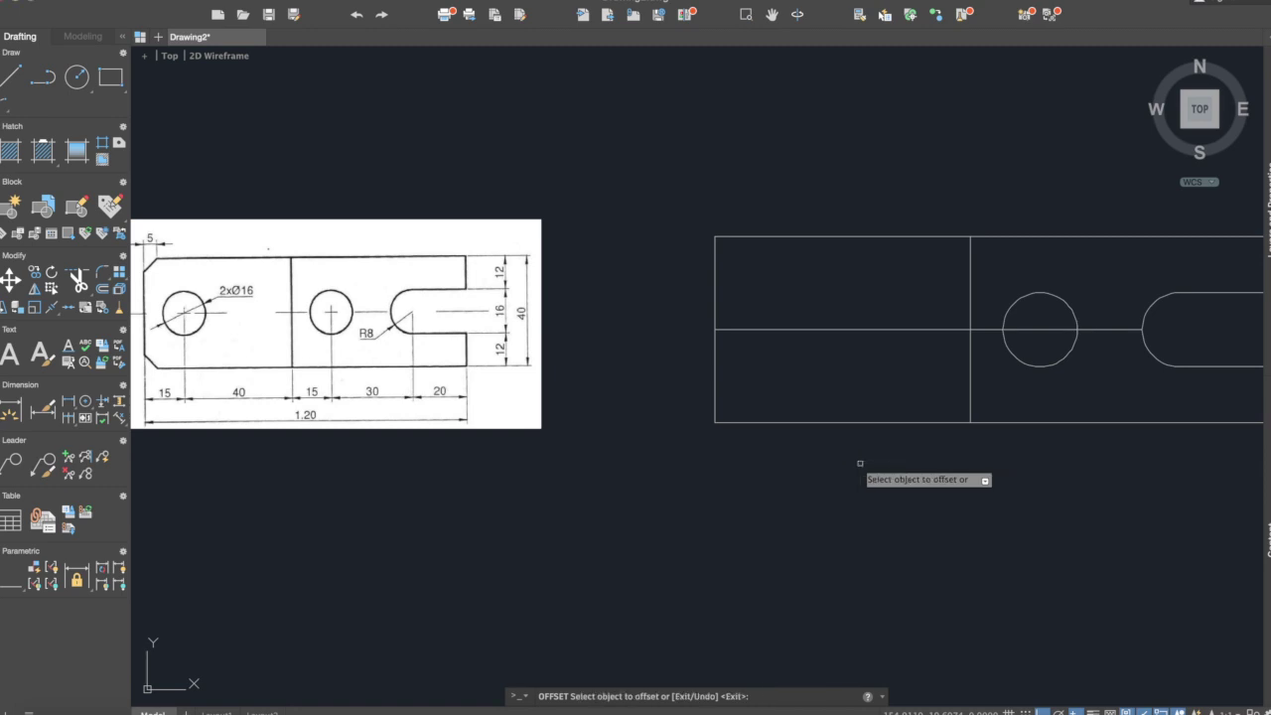
{"action": "left_click", "coordinate": [716, 294]}
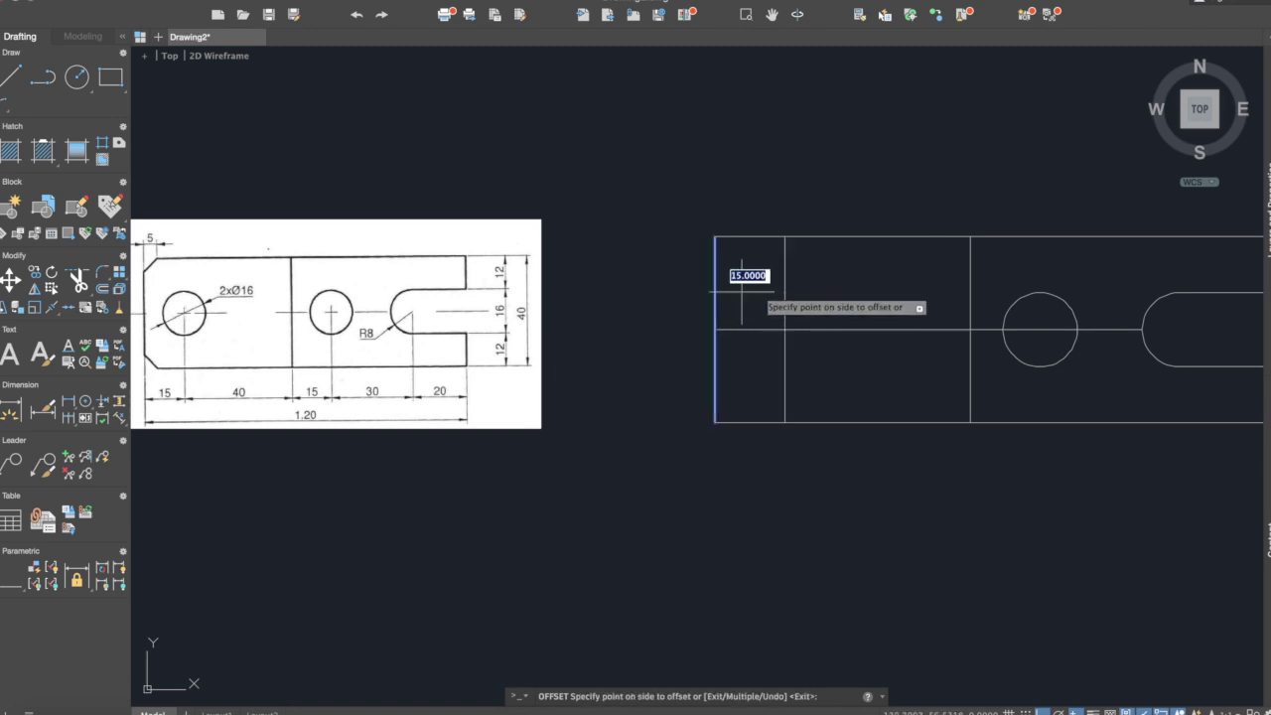
{"action": "left_click", "coordinate": [809, 285]}
{"action": "key", "text": "Escape"}
{"action": "scroll", "coordinate": [791, 342], "scroll_direction": "up", "scroll_amount": 2}
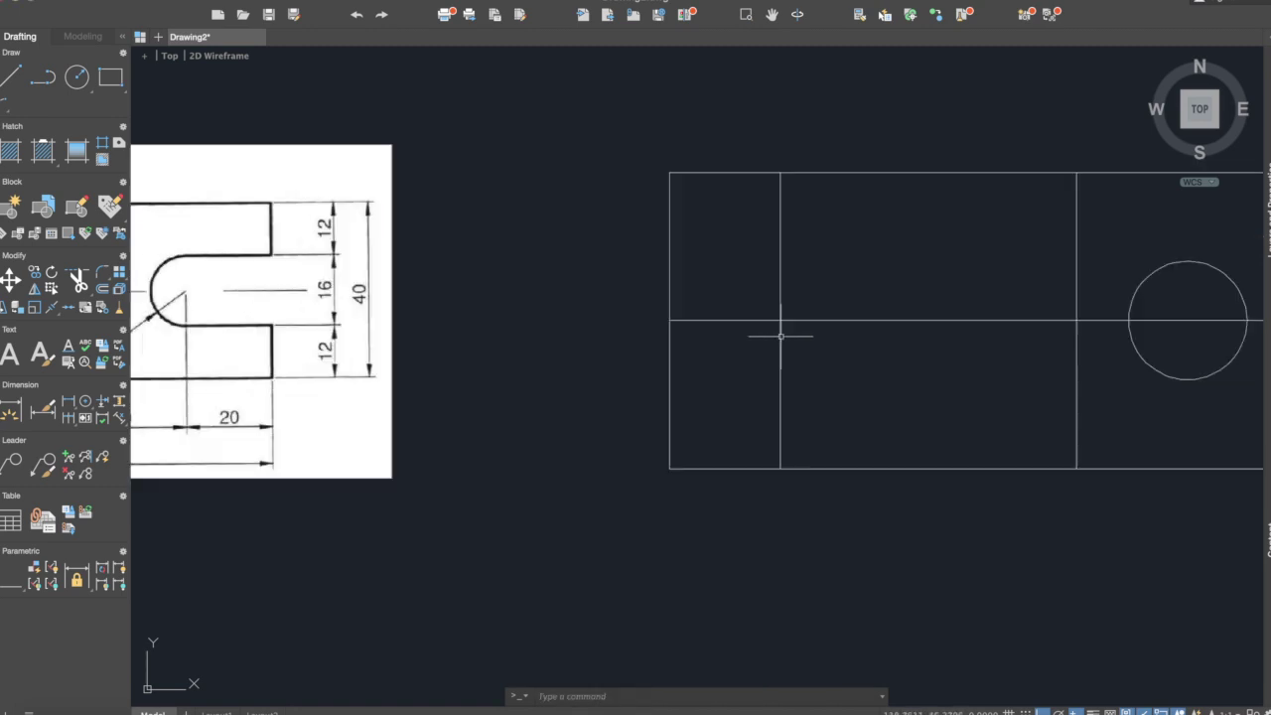
Step: Draw the left hole circle at the guide-centreline intersection, sized to match the other hole
{"action": "left_click", "coordinate": [76, 77]}
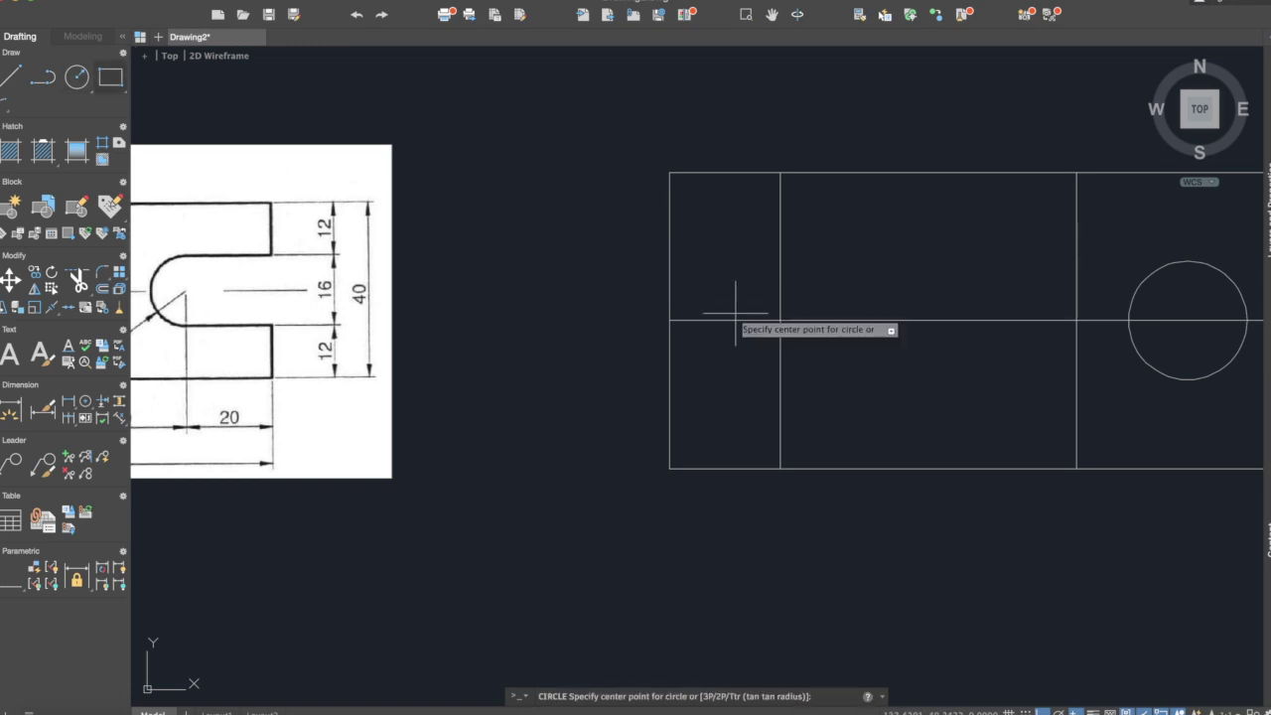
{"action": "left_click", "coordinate": [780, 321]}
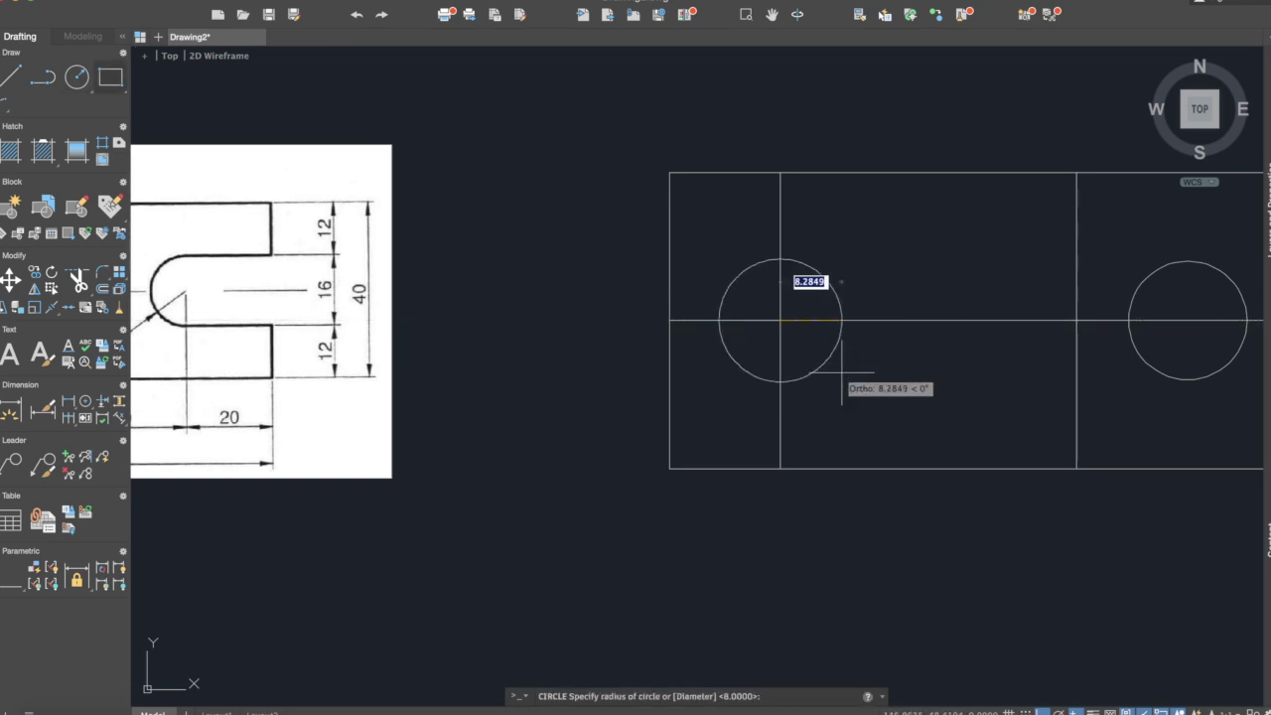
{"action": "left_click", "coordinate": [837, 353]}
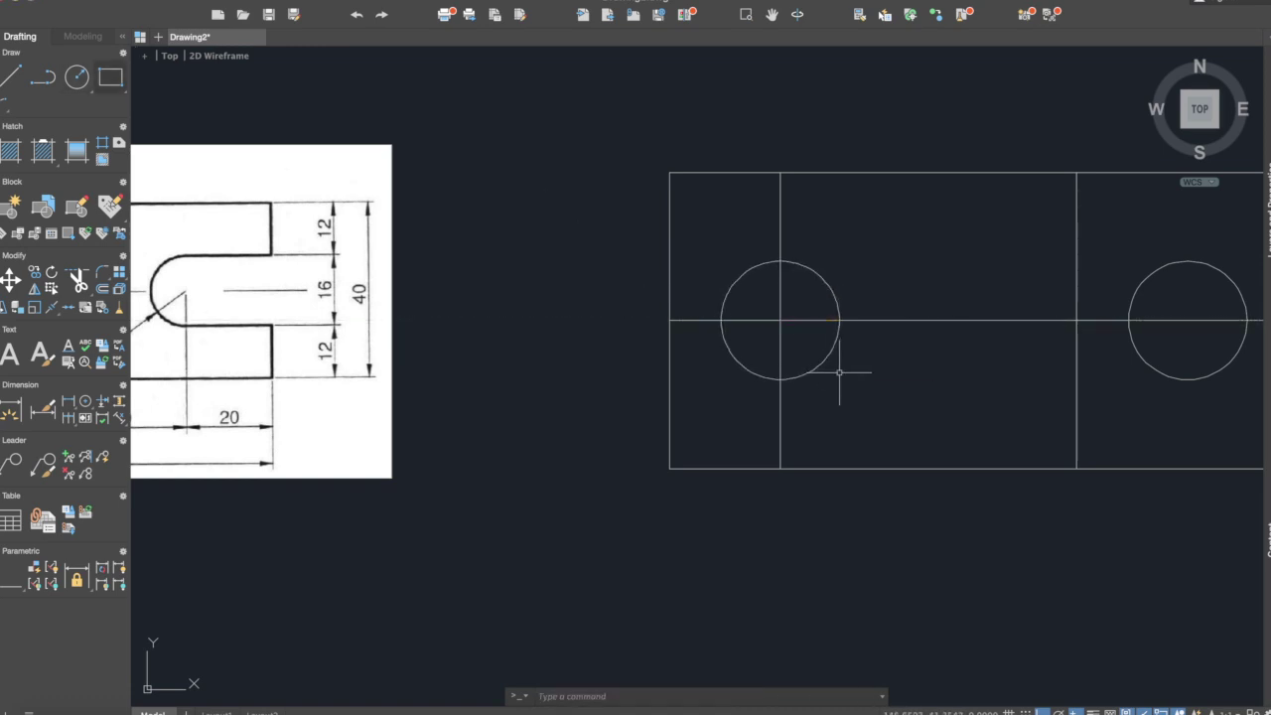
{"action": "scroll", "coordinate": [880, 348], "scroll_direction": "down", "scroll_amount": 2}
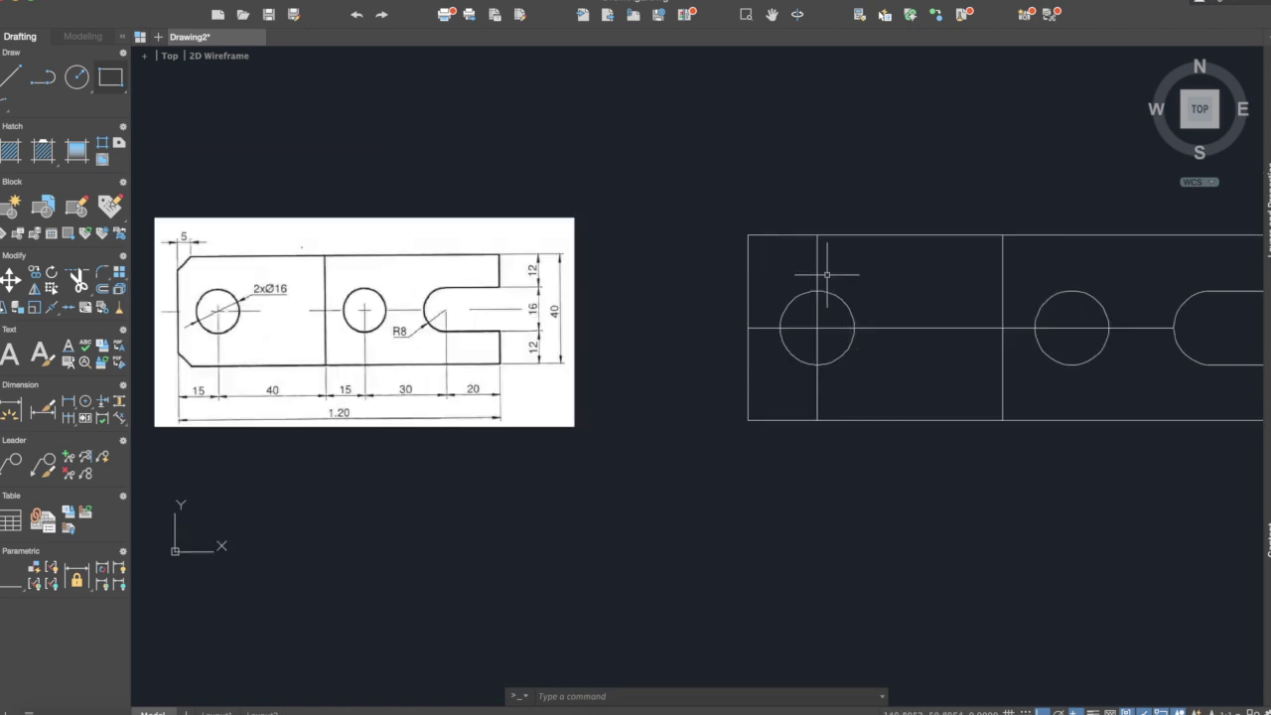
{"action": "middle_click_drag", "start_coordinate": [867, 290], "coordinate": [809, 290]}
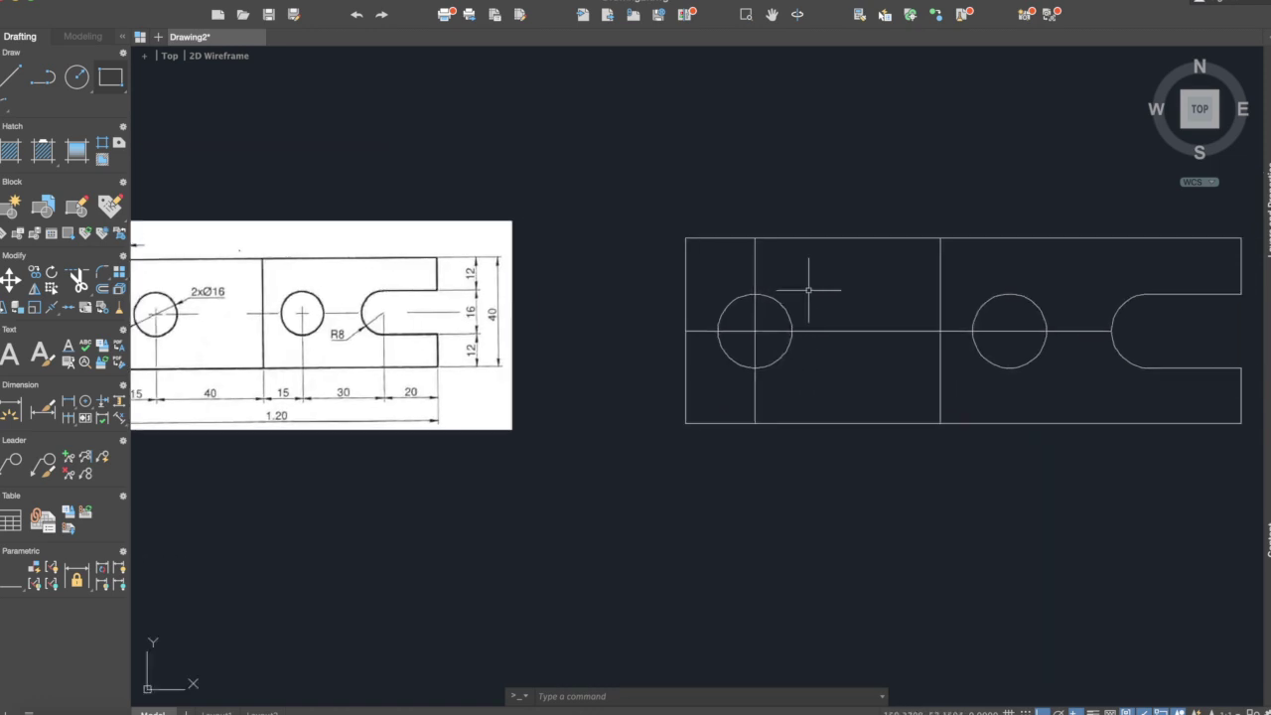
Step: Delete the vertical guide and the horizontal centreline through the left hole
{"action": "left_click", "coordinate": [755, 276]}
{"action": "left_click", "coordinate": [838, 331]}
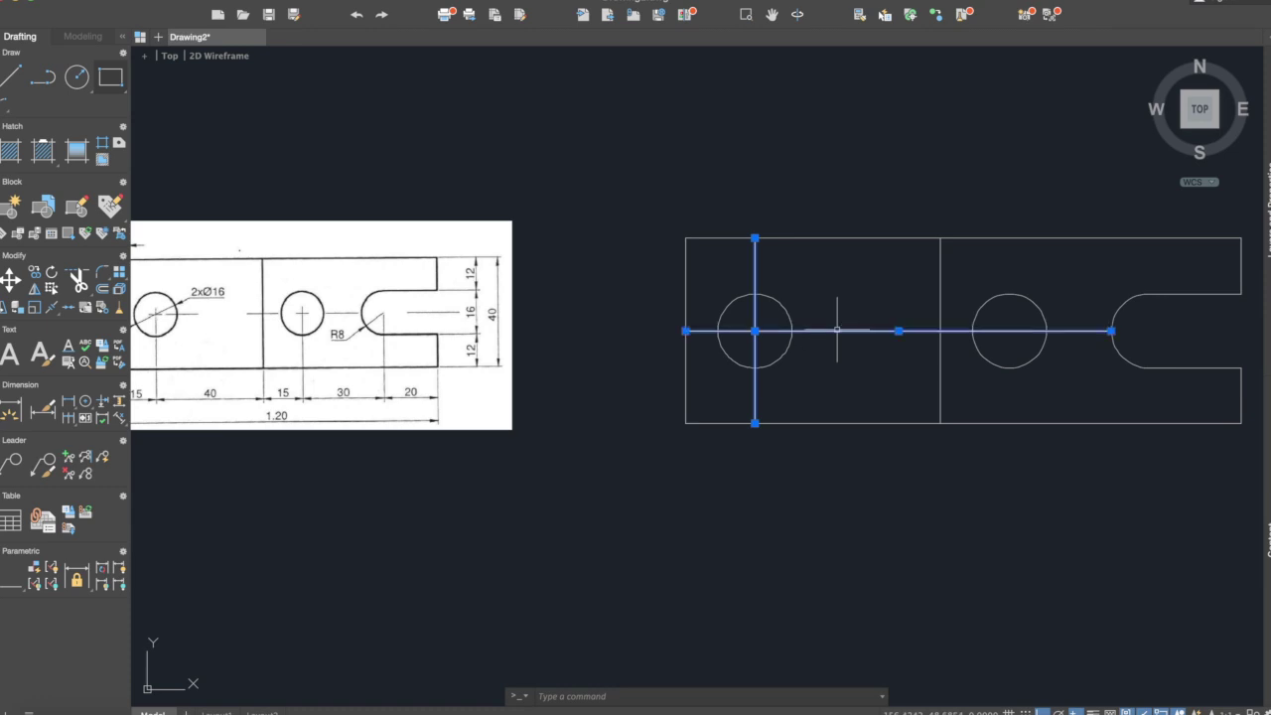
{"action": "key", "text": "Delete"}
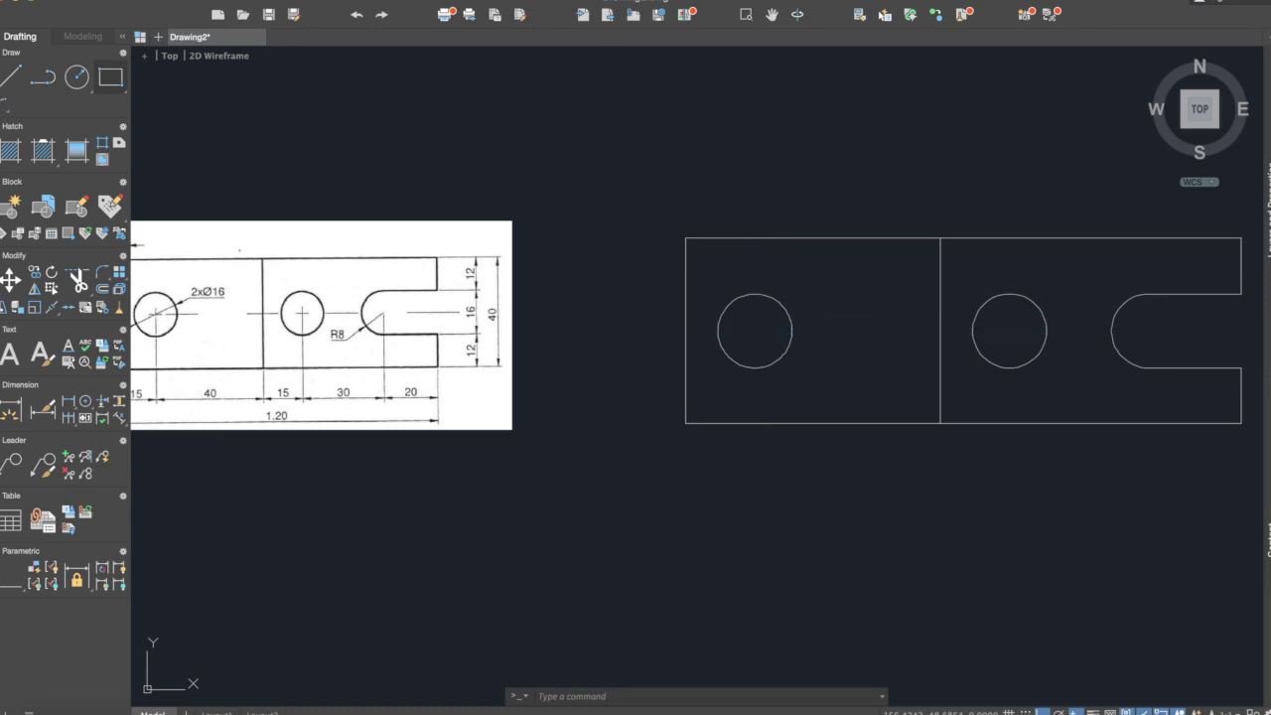
{"action": "scroll", "coordinate": [718, 369], "scroll_direction": "left", "scroll_amount": 5}
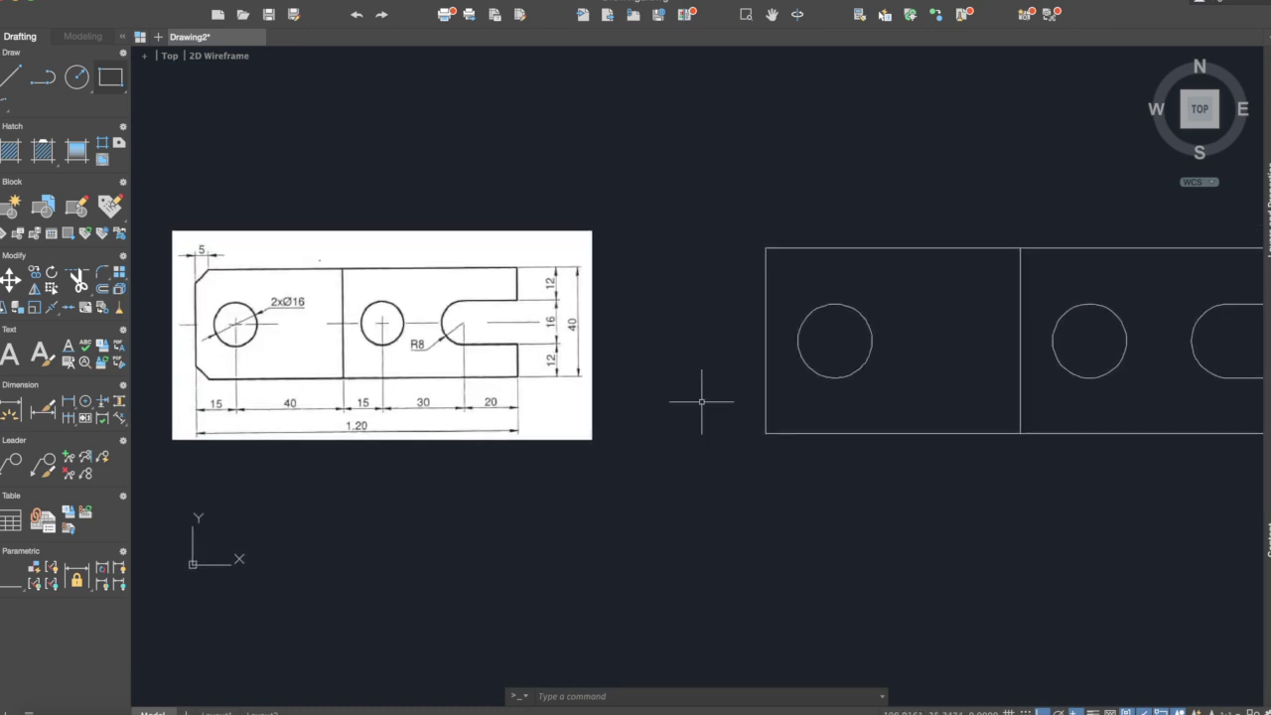
{"action": "scroll", "coordinate": [205, 276], "scroll_direction": "up", "scroll_amount": 4}
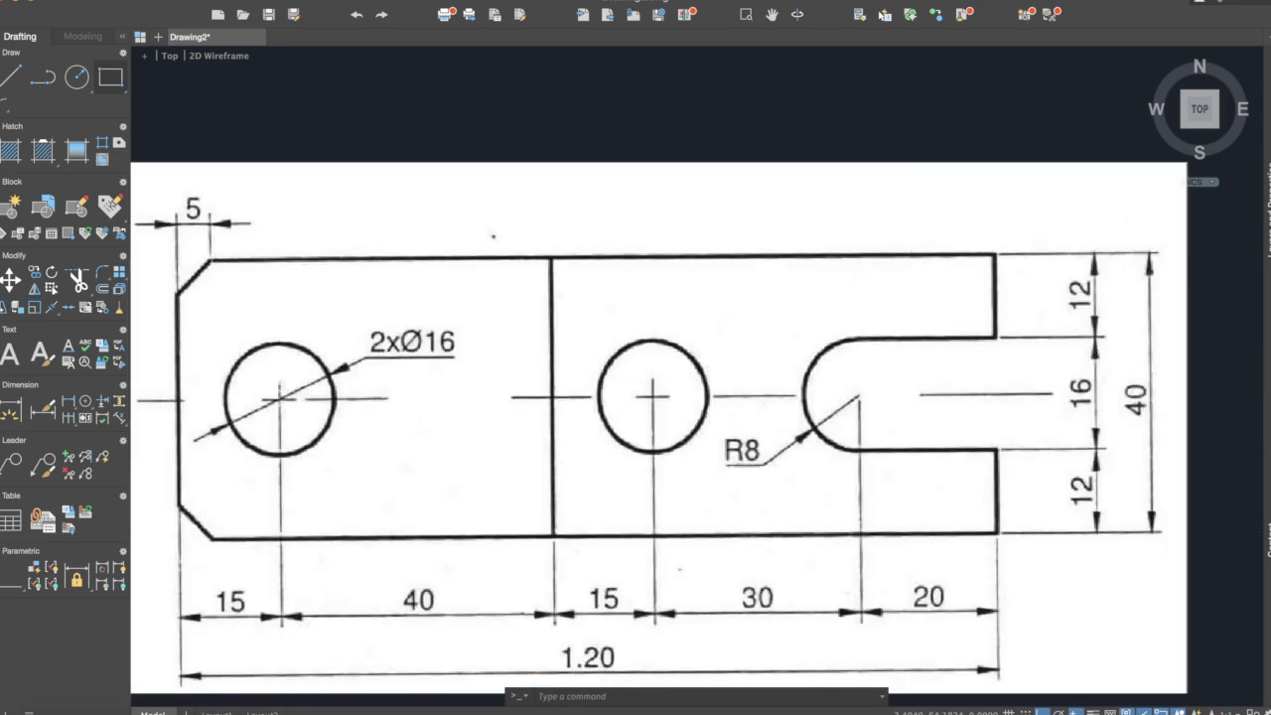
{"action": "scroll", "coordinate": [195, 255], "scroll_direction": "down", "scroll_amount": 2}
{"action": "scroll", "coordinate": [861, 347], "scroll_direction": "down", "scroll_amount": 2}
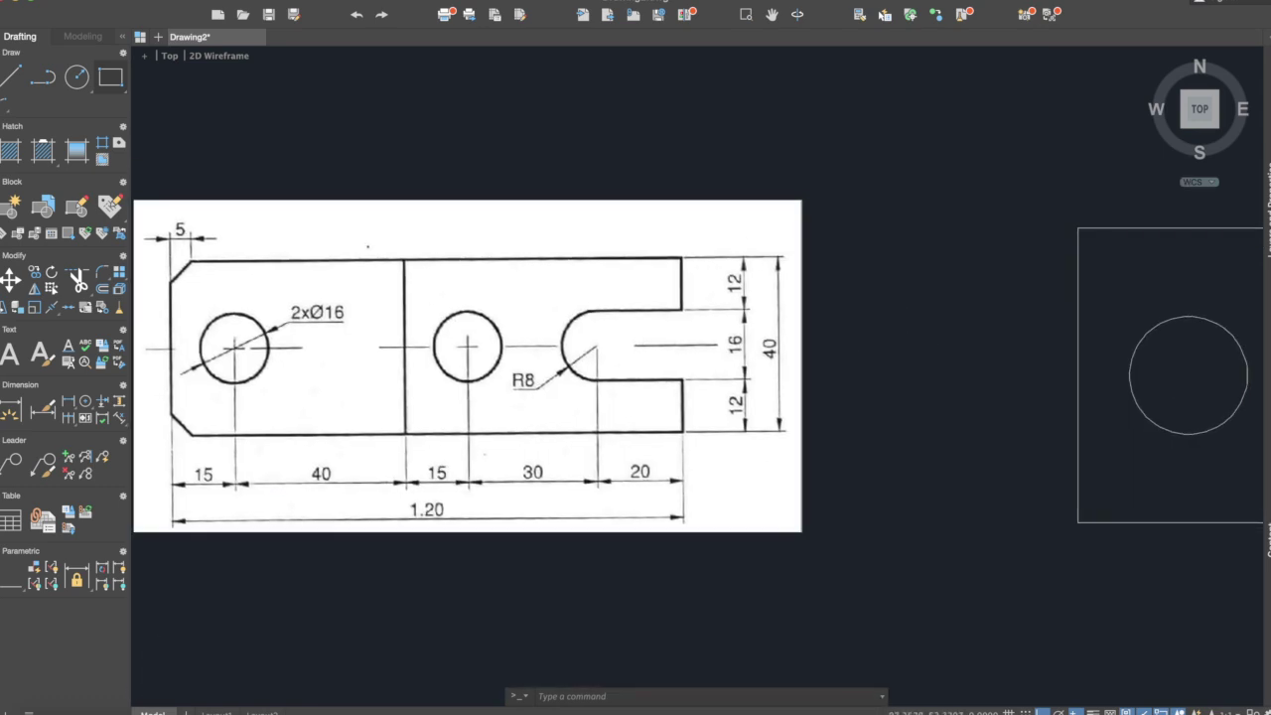
{"action": "middle_click_drag", "start_coordinate": [940, 357], "coordinate": [905, 356]}
Step: Offset the plate's left edge a short distance inward to create a vertical guide line
{"action": "type", "text": "off"}
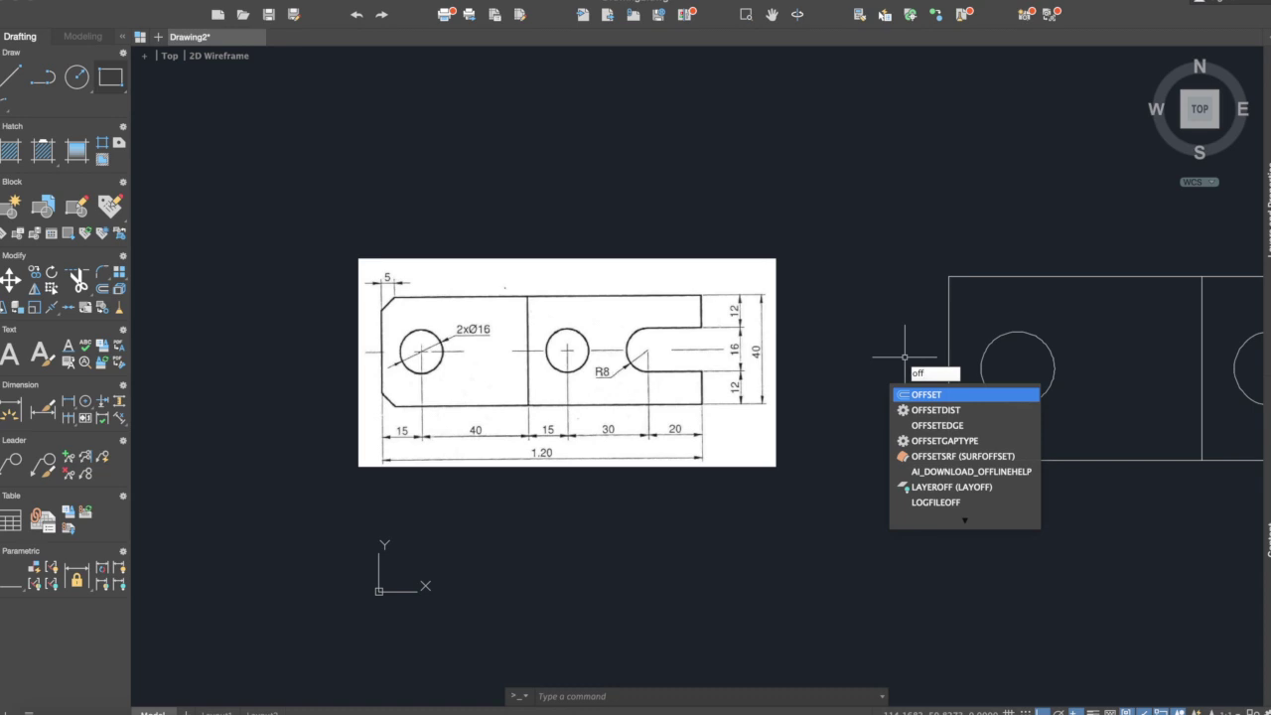
{"action": "key", "text": "Return"}
{"action": "key", "text": "Return"}
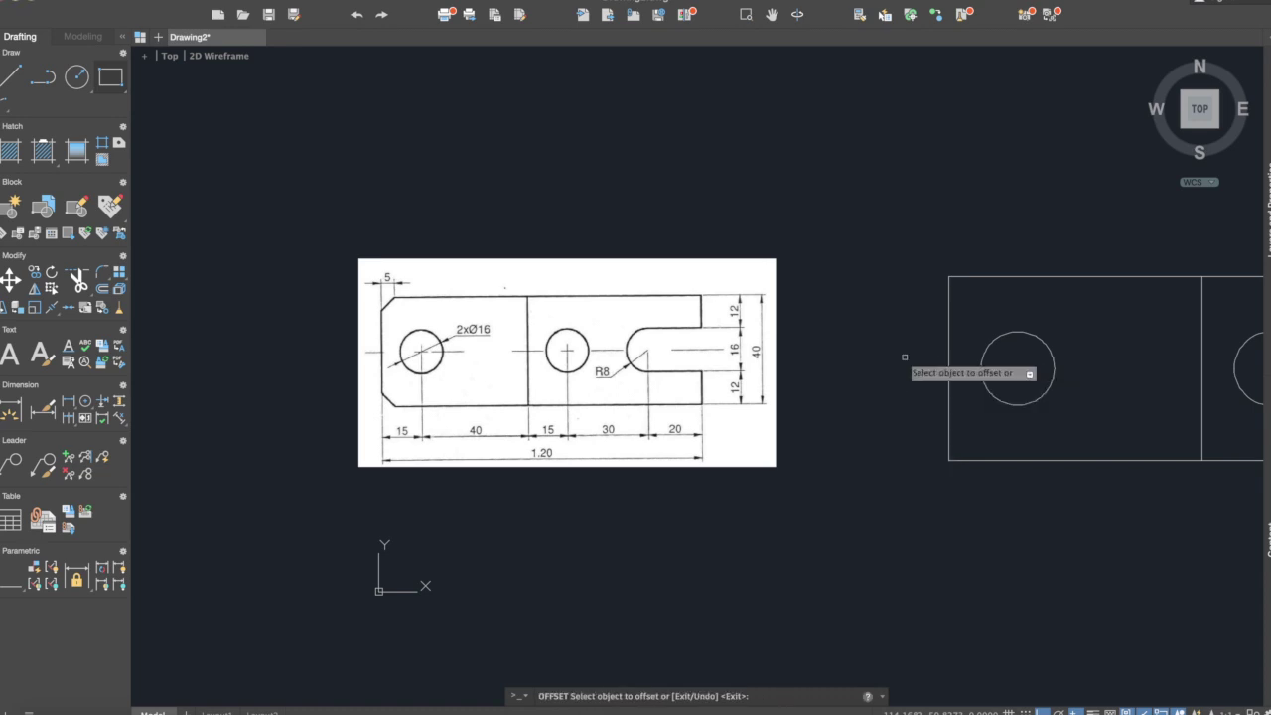
{"action": "left_click", "coordinate": [951, 305]}
{"action": "left_click", "coordinate": [964, 303]}
{"action": "key", "text": "Escape"}
{"action": "scroll", "coordinate": [962, 302], "scroll_direction": "up", "scroll_amount": 3}
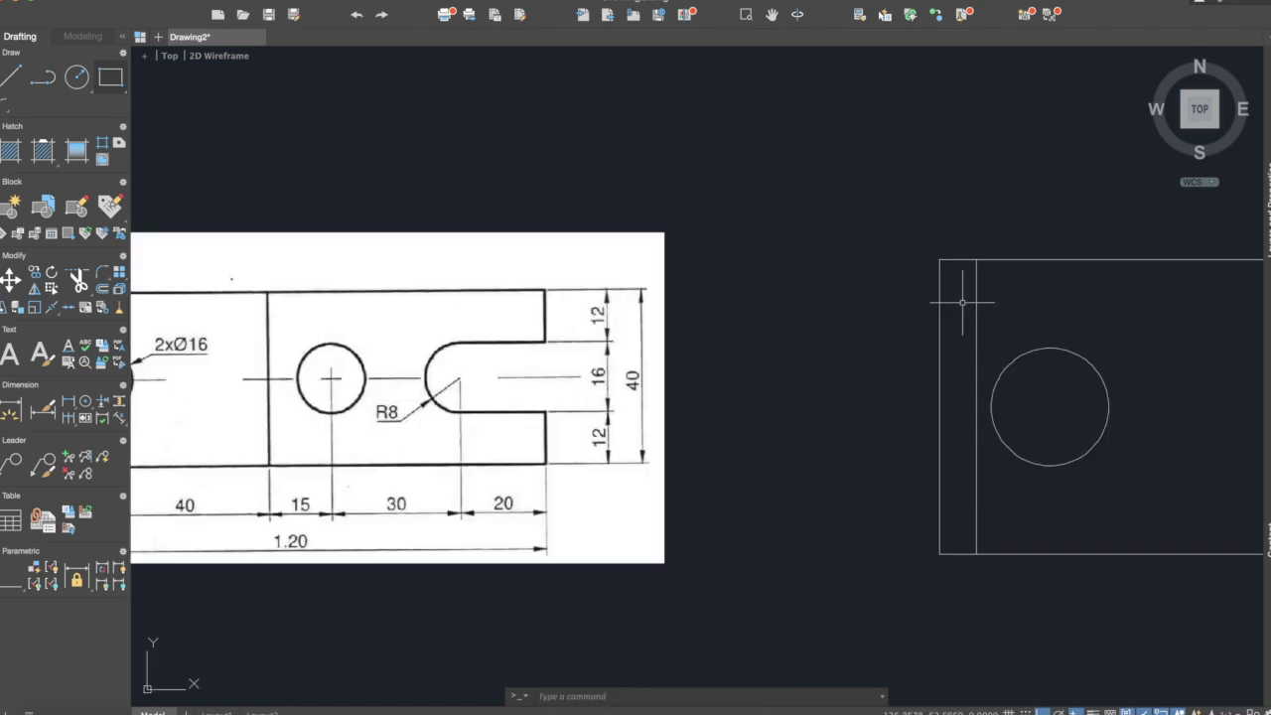
{"action": "scroll", "coordinate": [954, 288], "scroll_direction": "down", "scroll_amount": 2}
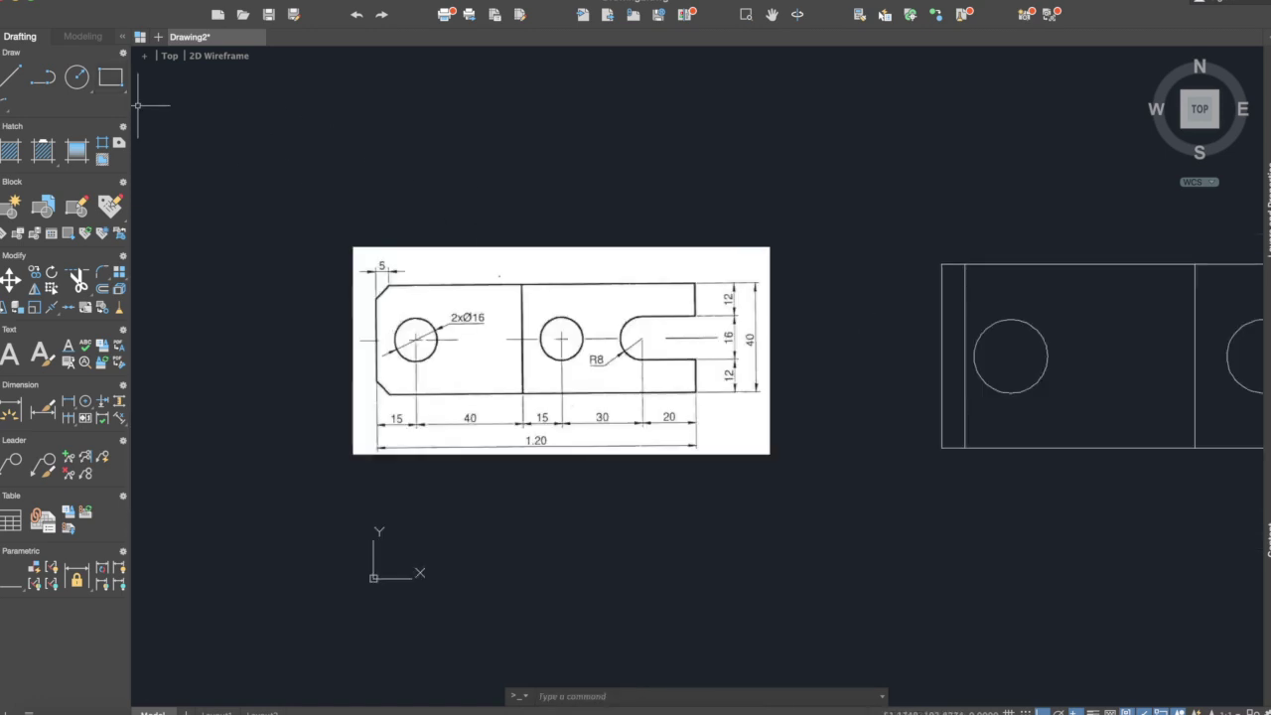
Step: Draw a 20-unit line at 235° down-left from the guide line's top intersection, with Ortho off
{"action": "left_click", "coordinate": [11, 77]}
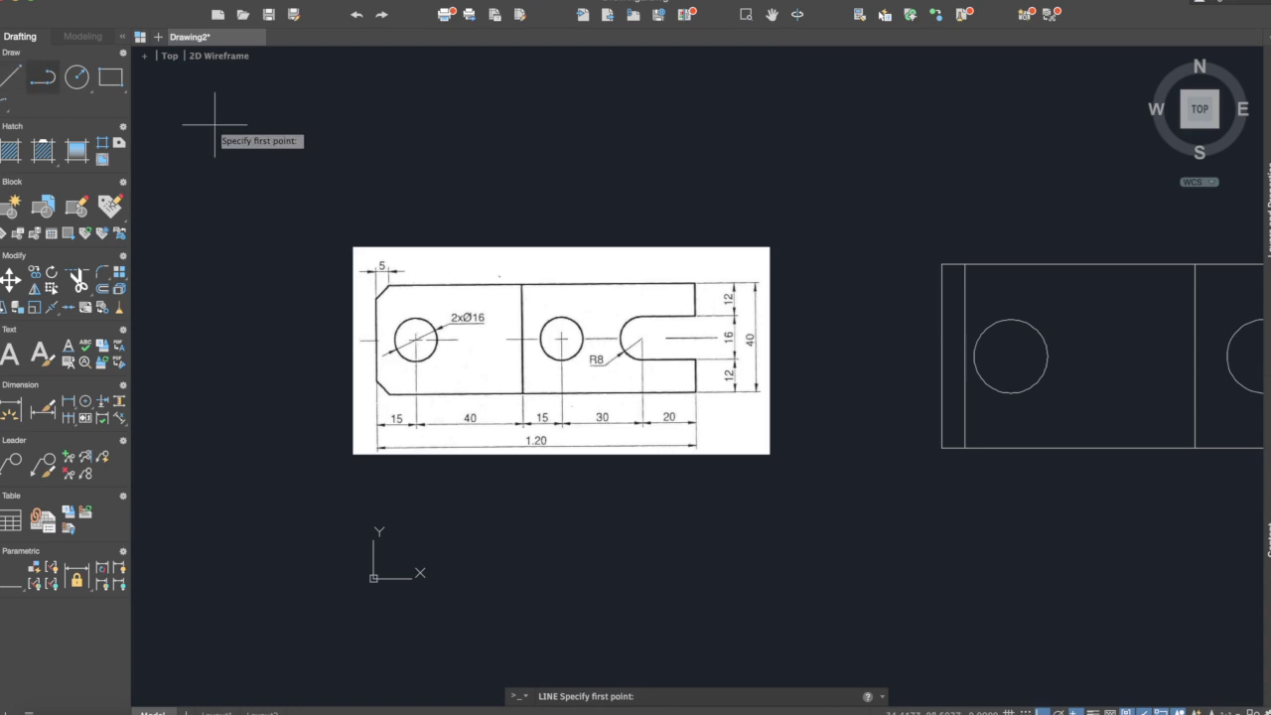
{"action": "left_click", "coordinate": [965, 264]}
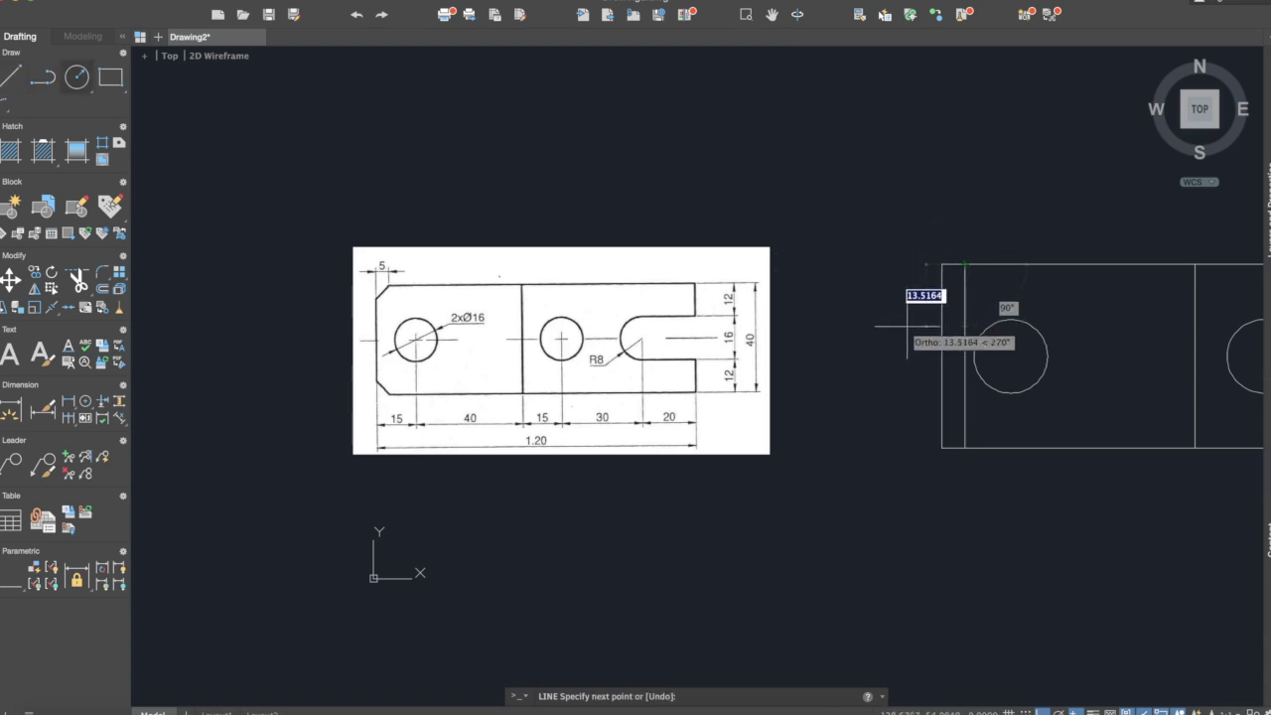
{"action": "key", "text": "Escape"}
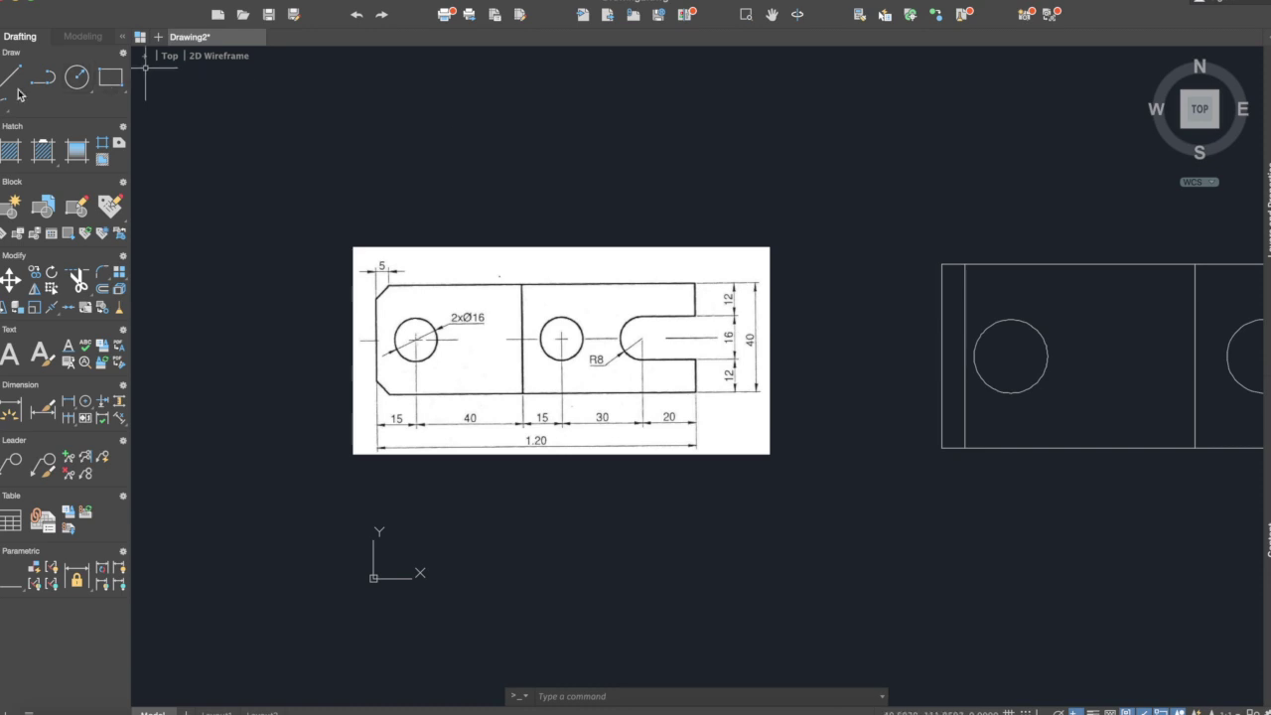
{"action": "key", "text": "Return"}
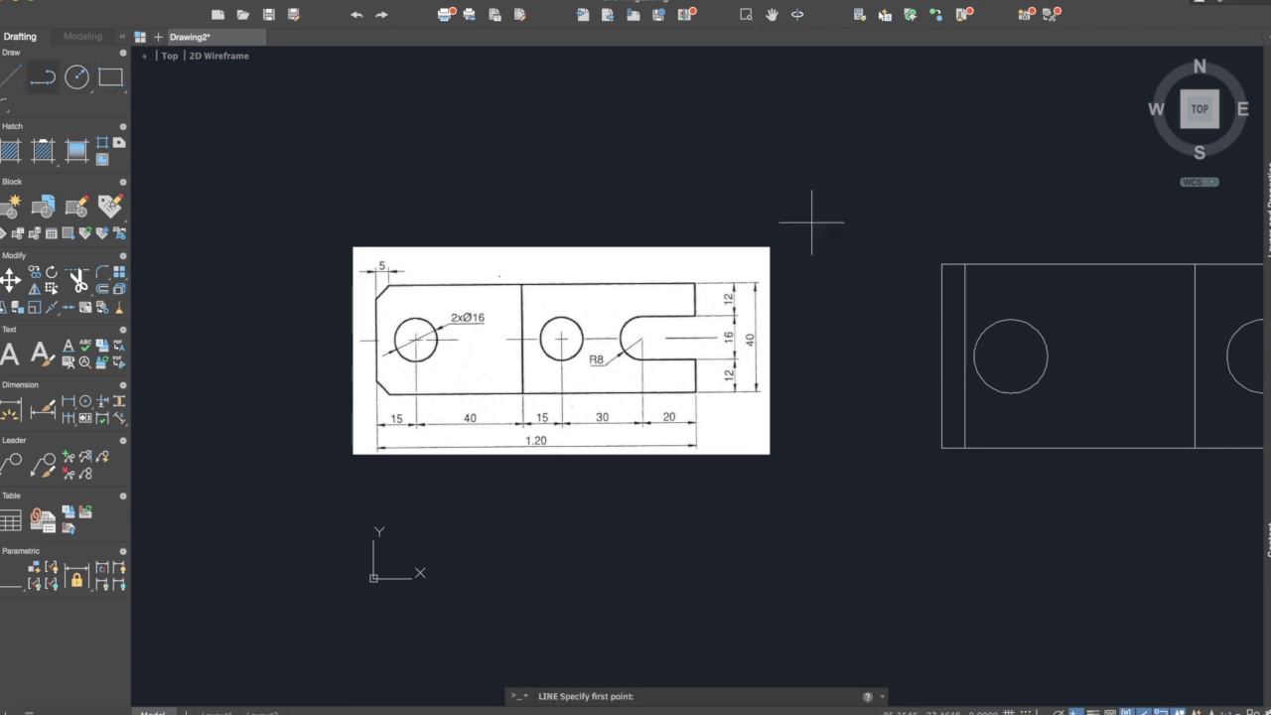
{"action": "left_click", "coordinate": [963, 264]}
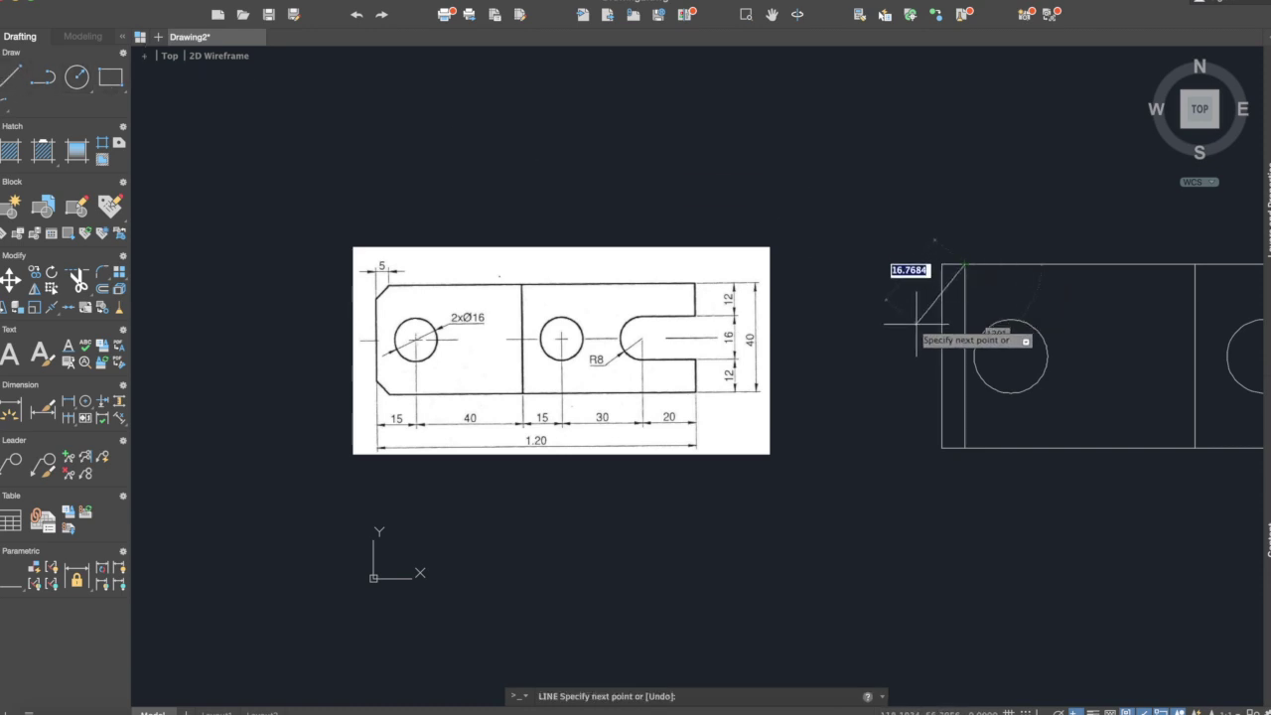
{"action": "key", "text": "F8"}
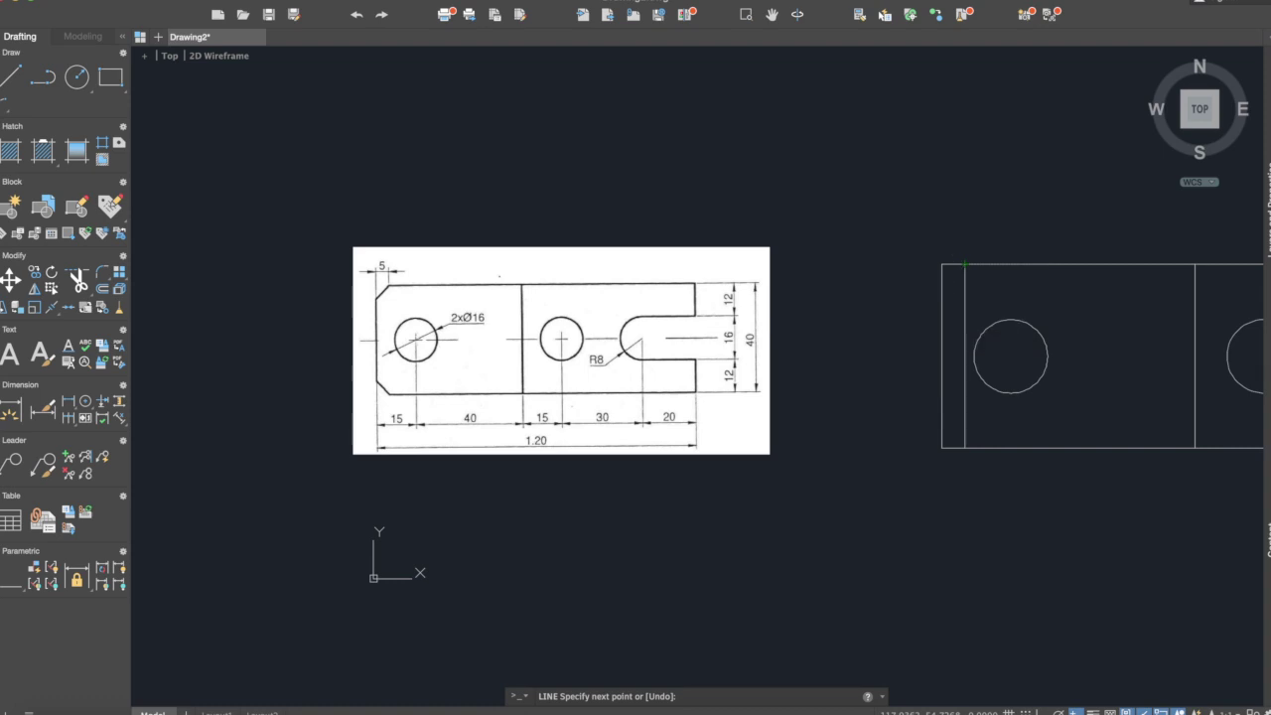
{"action": "key", "text": "F8"}
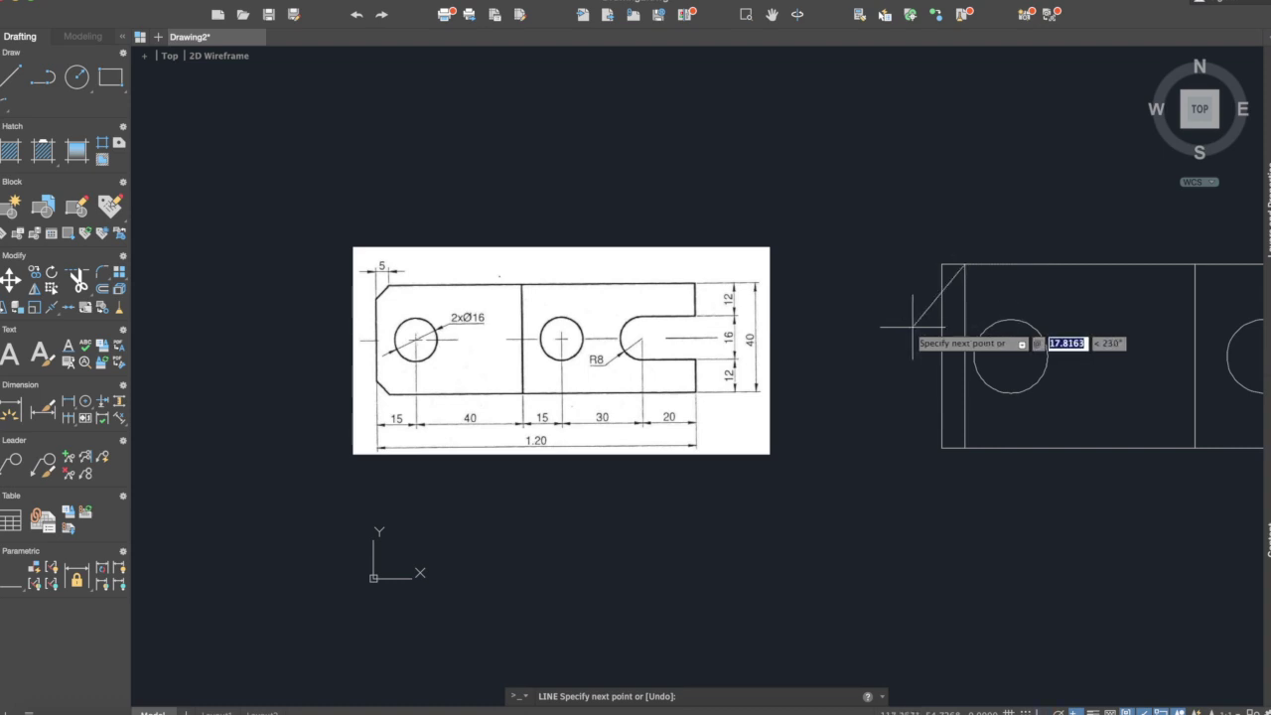
{"action": "type", "text": "20"}
{"action": "key", "text": "Tab"}
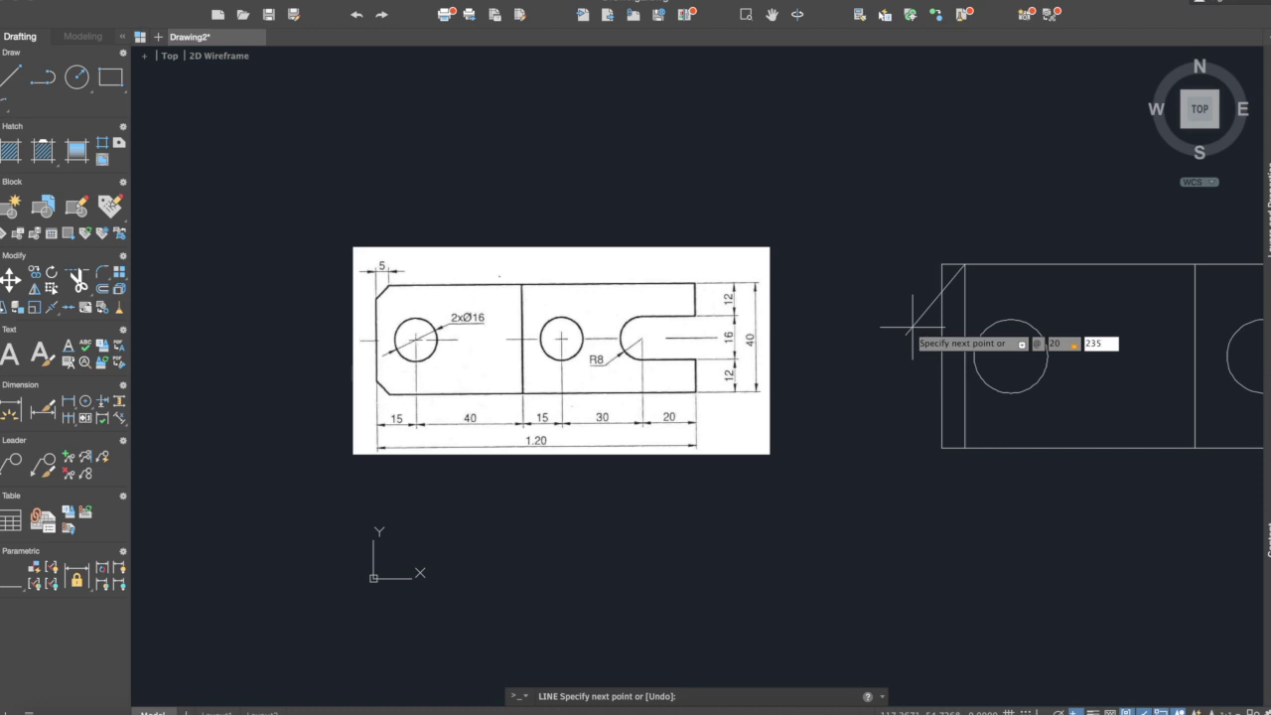
{"action": "key", "text": "Return"}
{"action": "key", "text": "Return"}
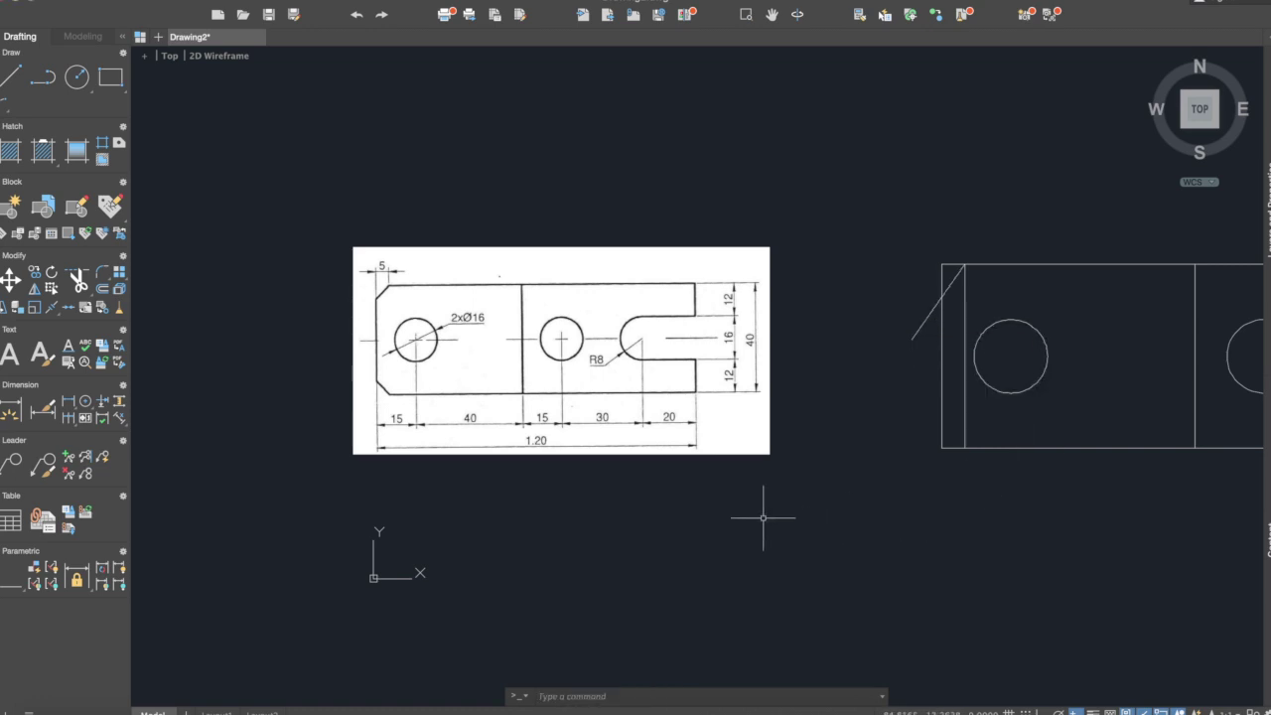
Step: Trim the diagonal back to the plate's left edge and erase the inner vertical guide line
{"action": "type", "text": "trim"}
{"action": "key", "text": "Return"}
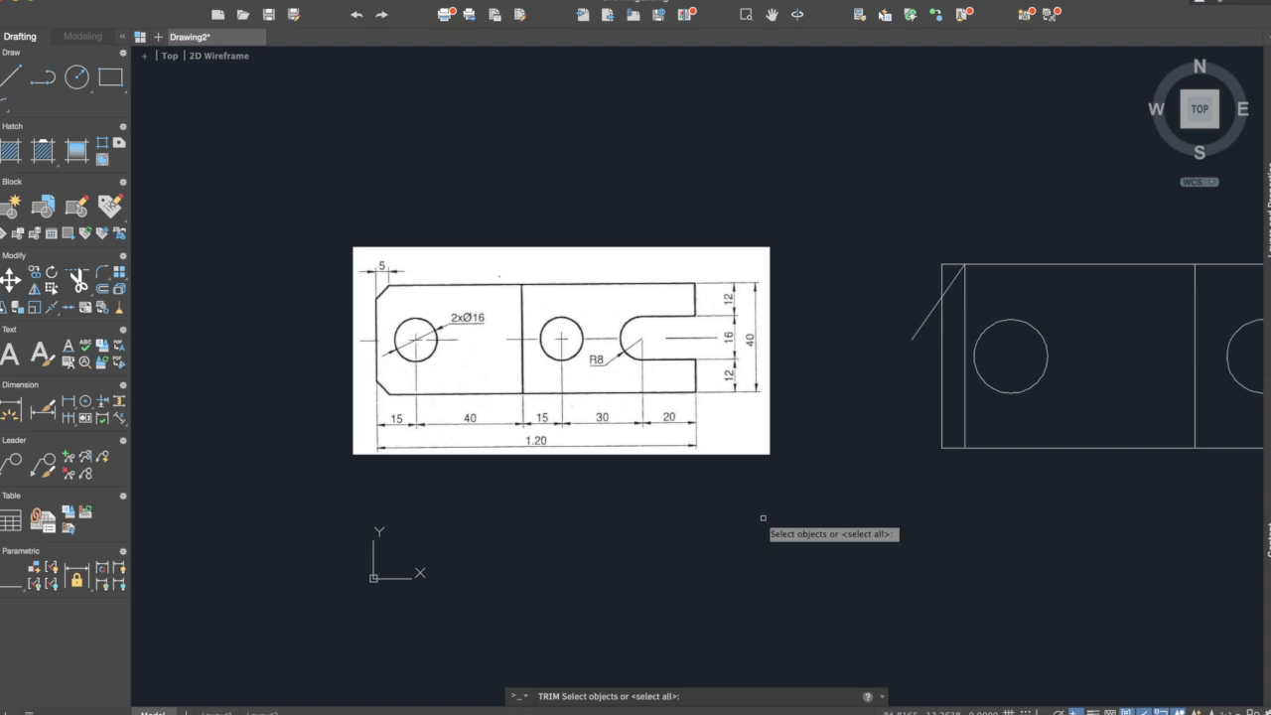
{"action": "left_click", "coordinate": [1189, 539]}
{"action": "left_click", "coordinate": [852, 157]}
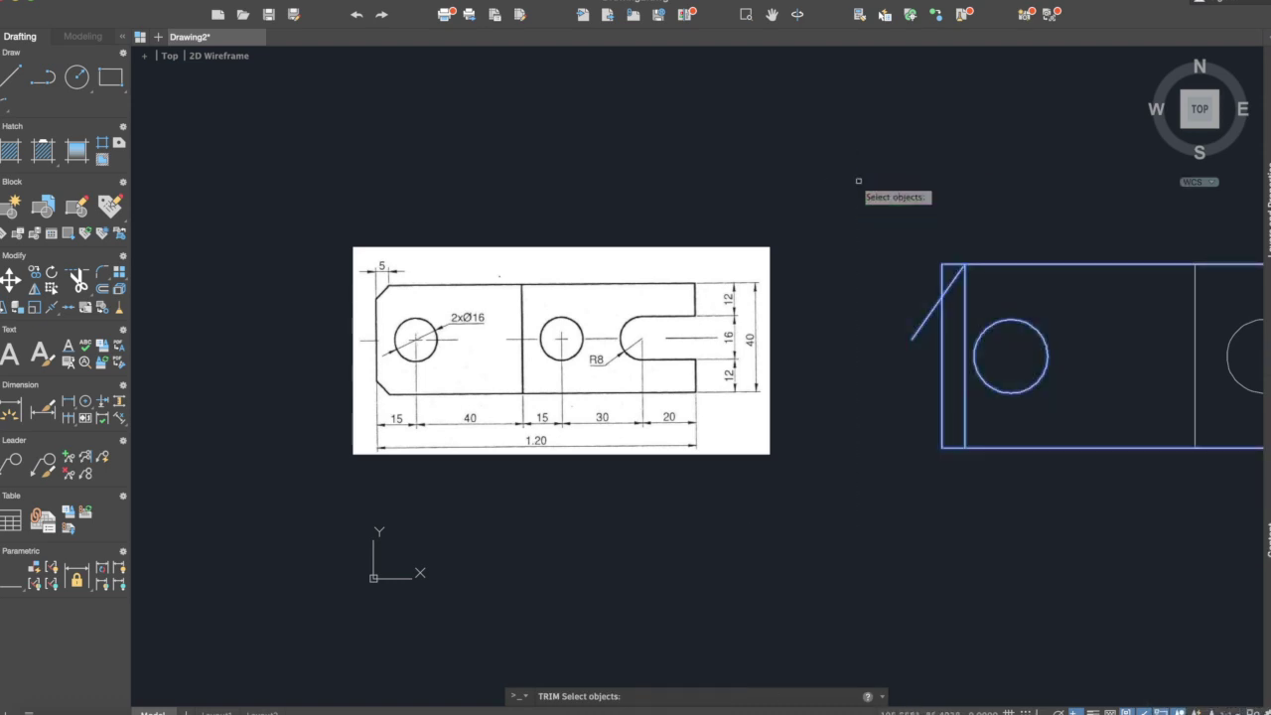
{"action": "key", "text": "Return"}
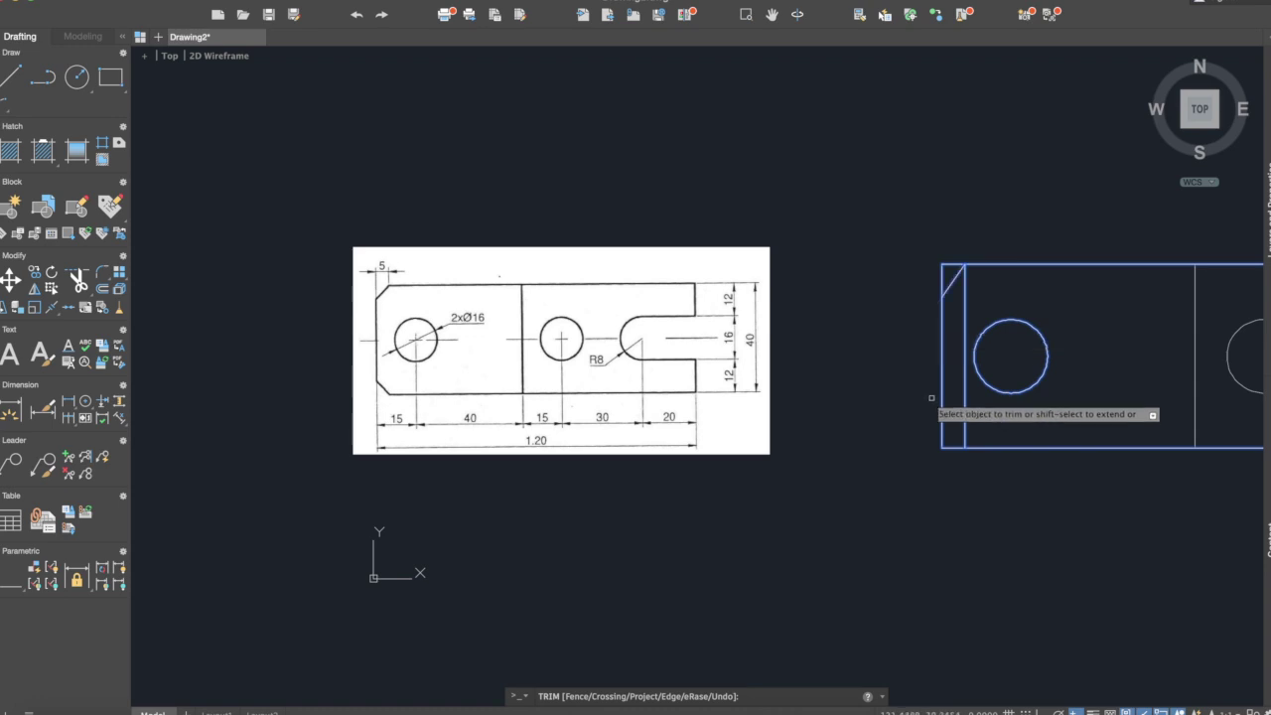
{"action": "key", "text": "Escape"}
{"action": "left_click", "coordinate": [964, 304]}
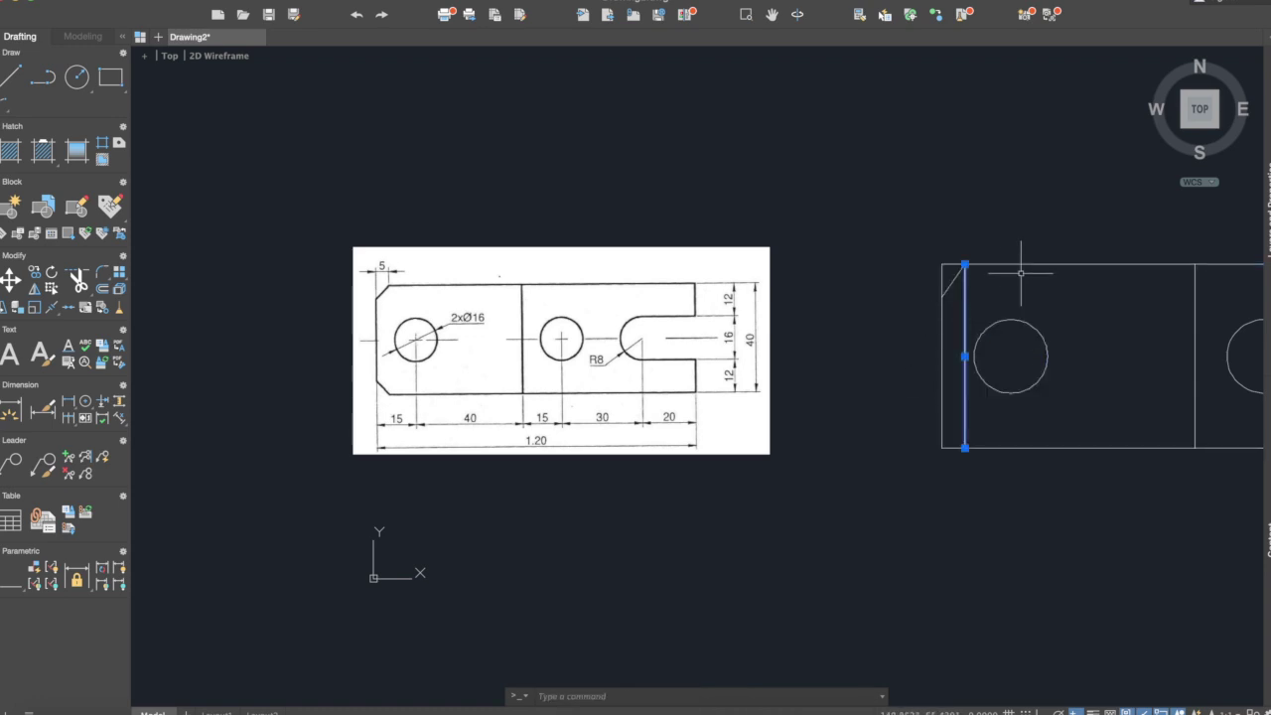
{"action": "key", "text": "Delete"}
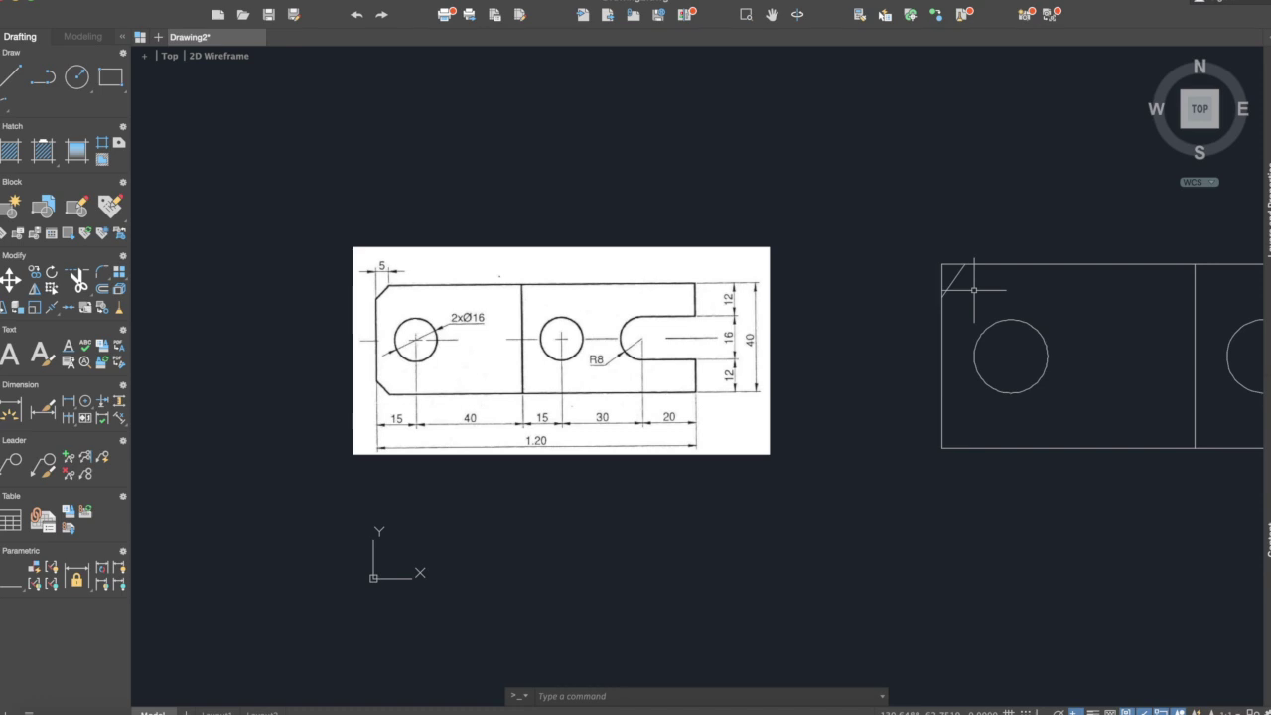
Step: Mirror the top-left chamfer line across a horizontal axis through the left edge's midpoint, keeping the original
{"action": "type", "text": "mirror"}
{"action": "key", "text": "Return"}
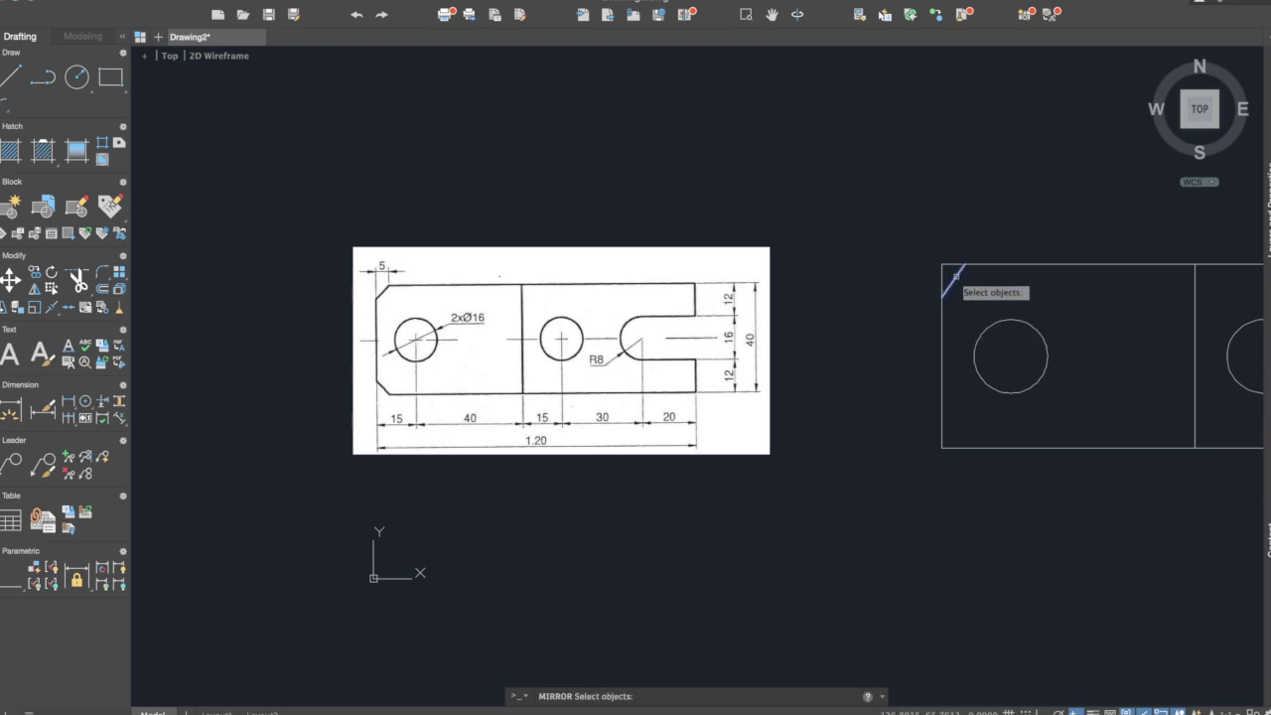
{"action": "left_click", "coordinate": [956, 275]}
{"action": "key", "text": "Return"}
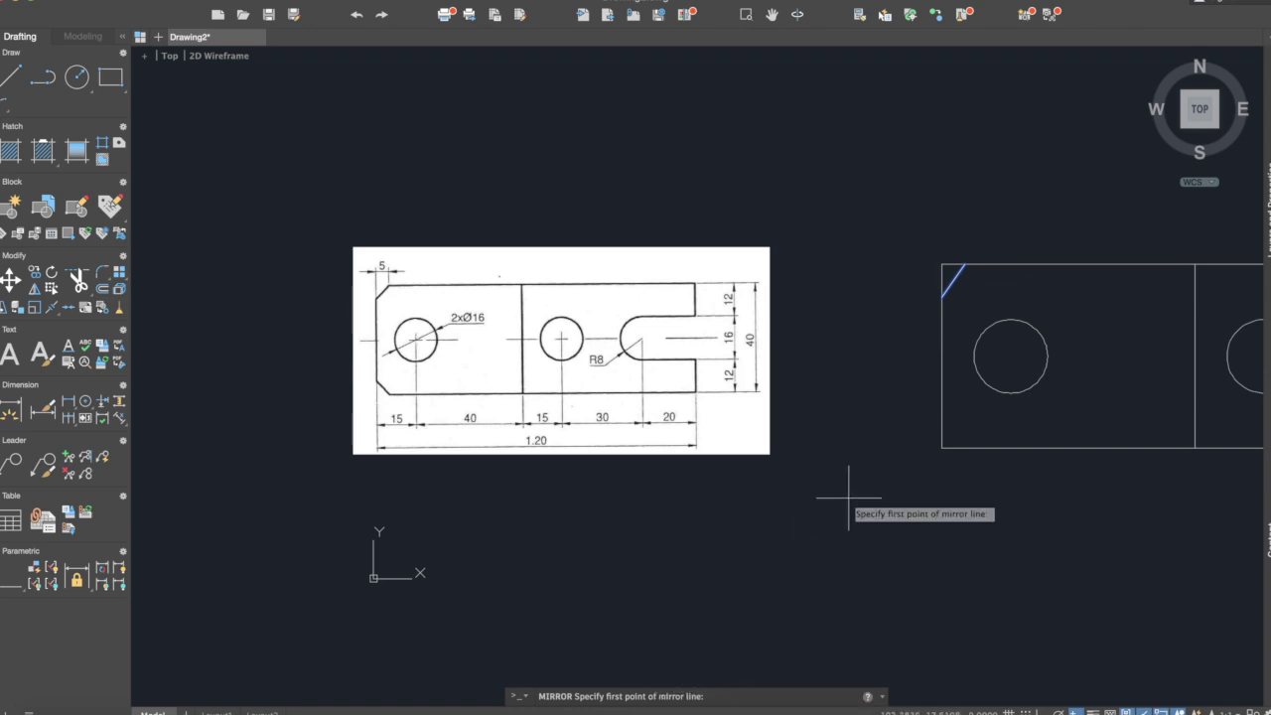
{"action": "left_click", "coordinate": [941, 357]}
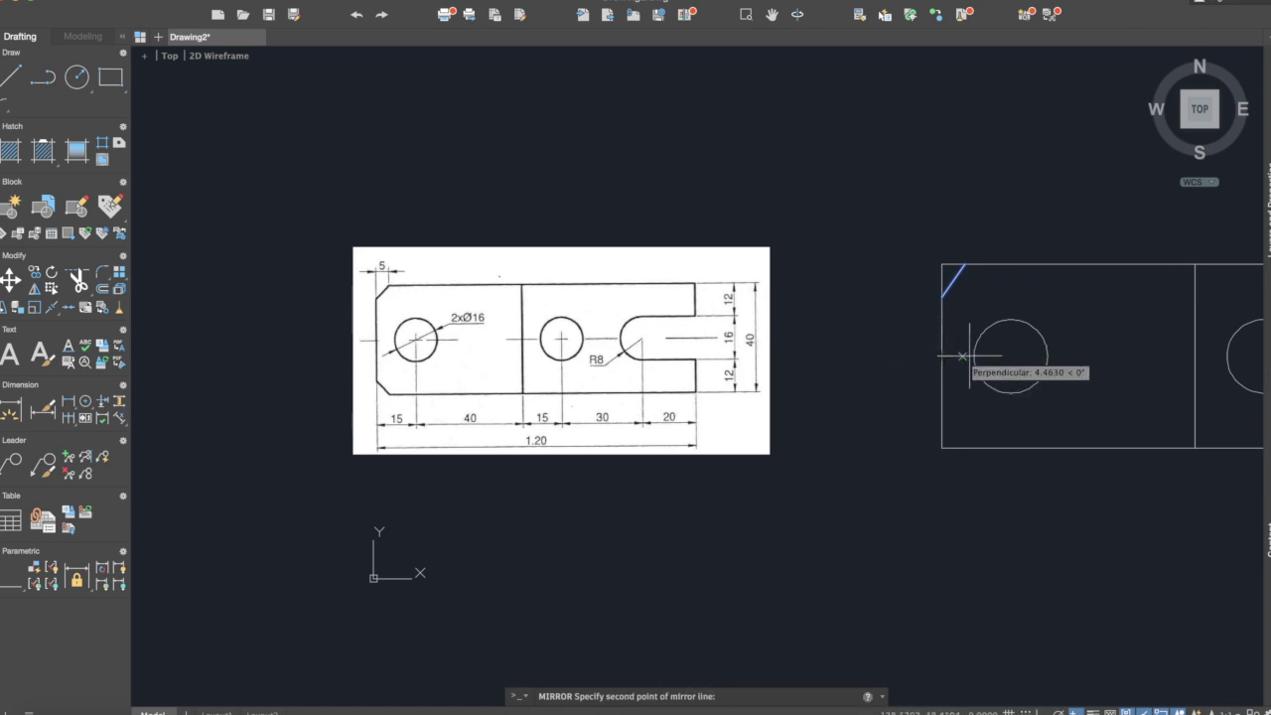
{"action": "left_click", "coordinate": [1195, 356]}
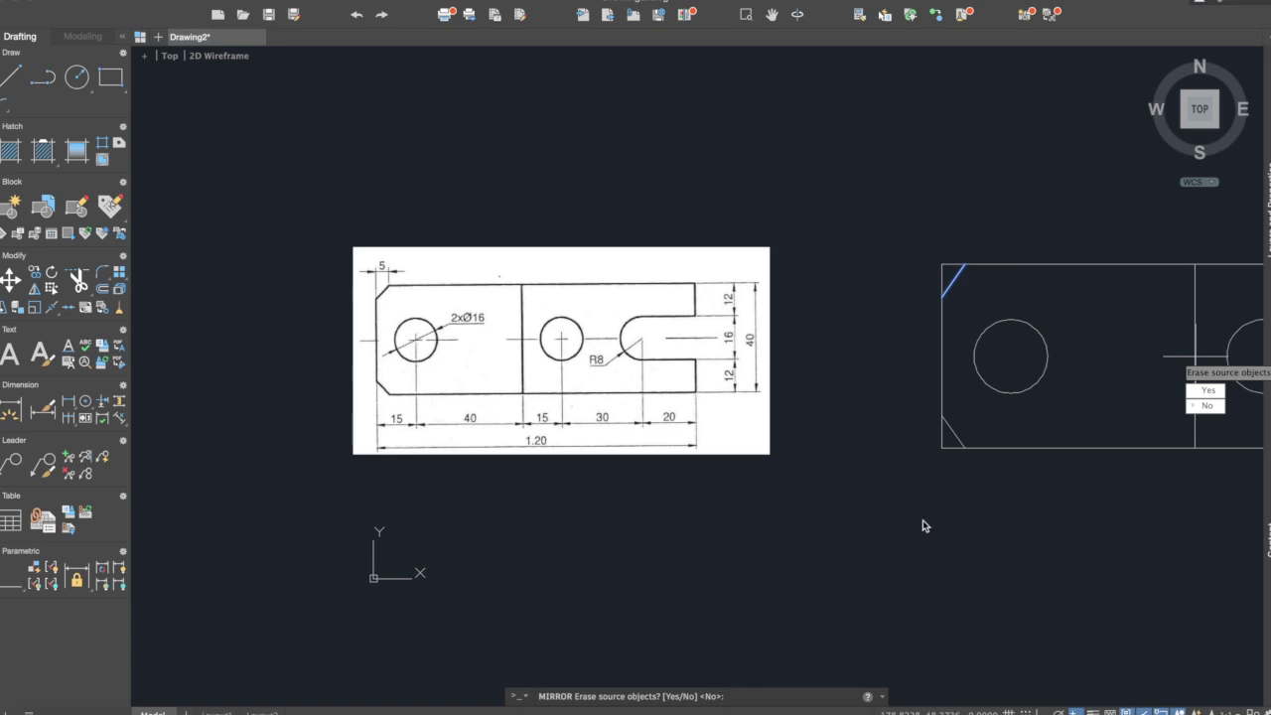
{"action": "key", "text": "Return"}
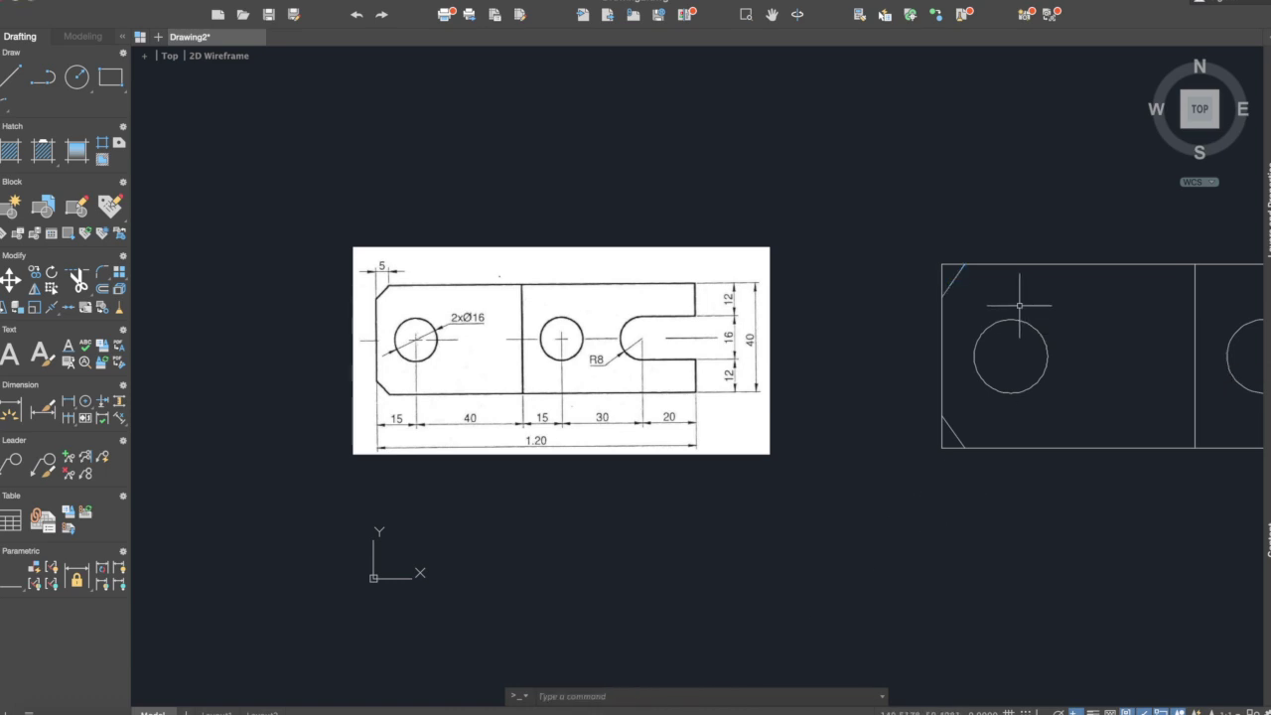
Step: Trim the left-edge stubs above the top chamfer and below the bottom chamfer
{"action": "type", "text": "trim"}
{"action": "key", "text": "Return"}
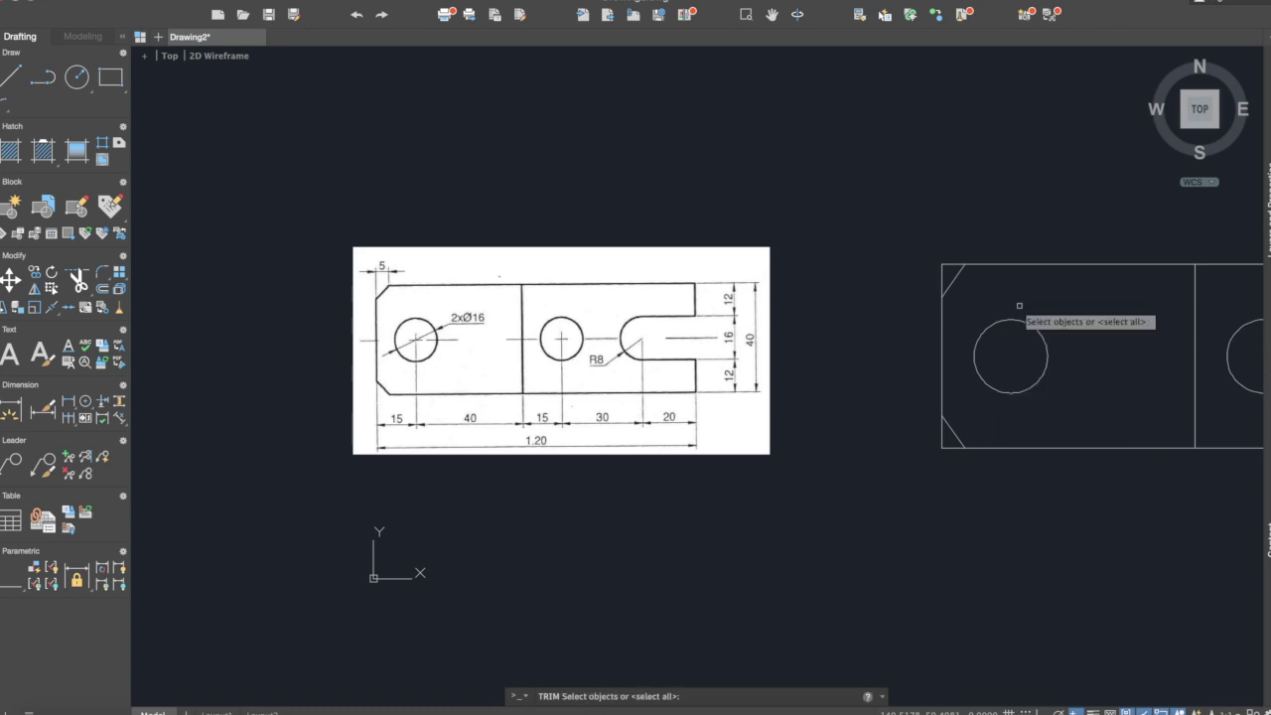
{"action": "middle_click_drag", "start_coordinate": [1118, 489], "coordinate": [888, 503]}
{"action": "left_click", "coordinate": [911, 519]}
{"action": "left_click", "coordinate": [682, 257]}
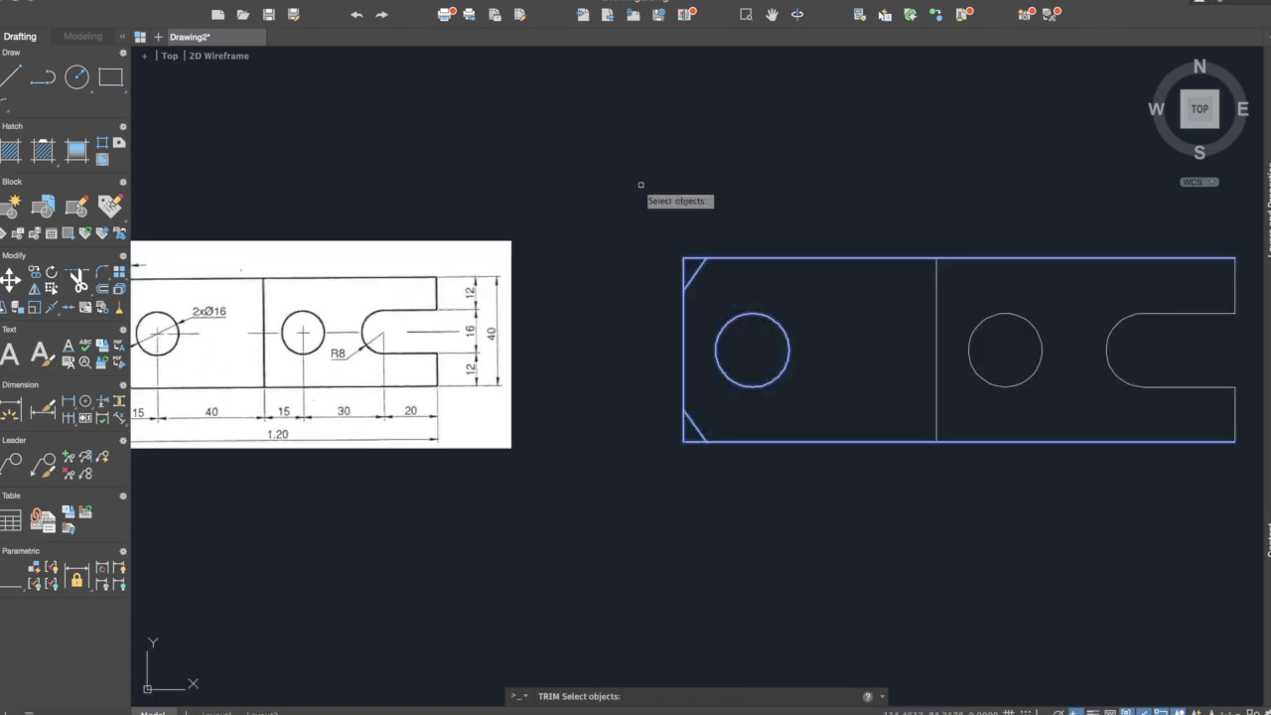
{"action": "key", "text": "Return"}
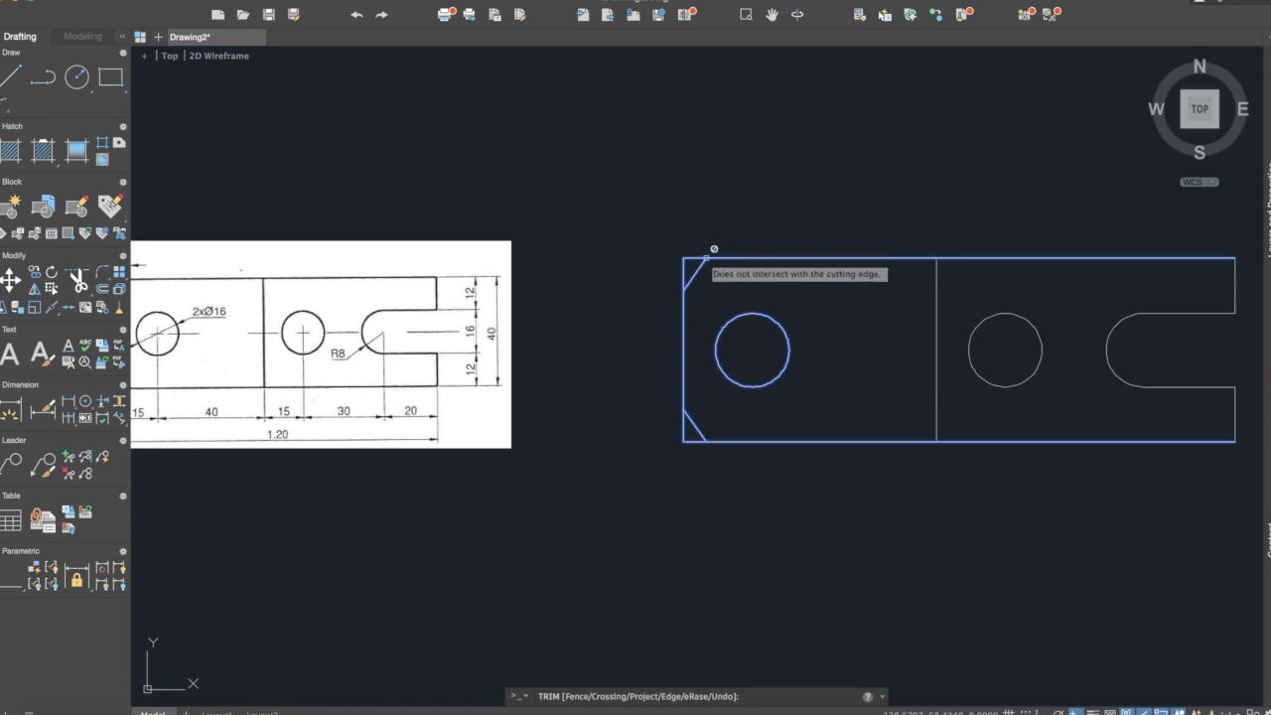
{"action": "left_click", "coordinate": [684, 268]}
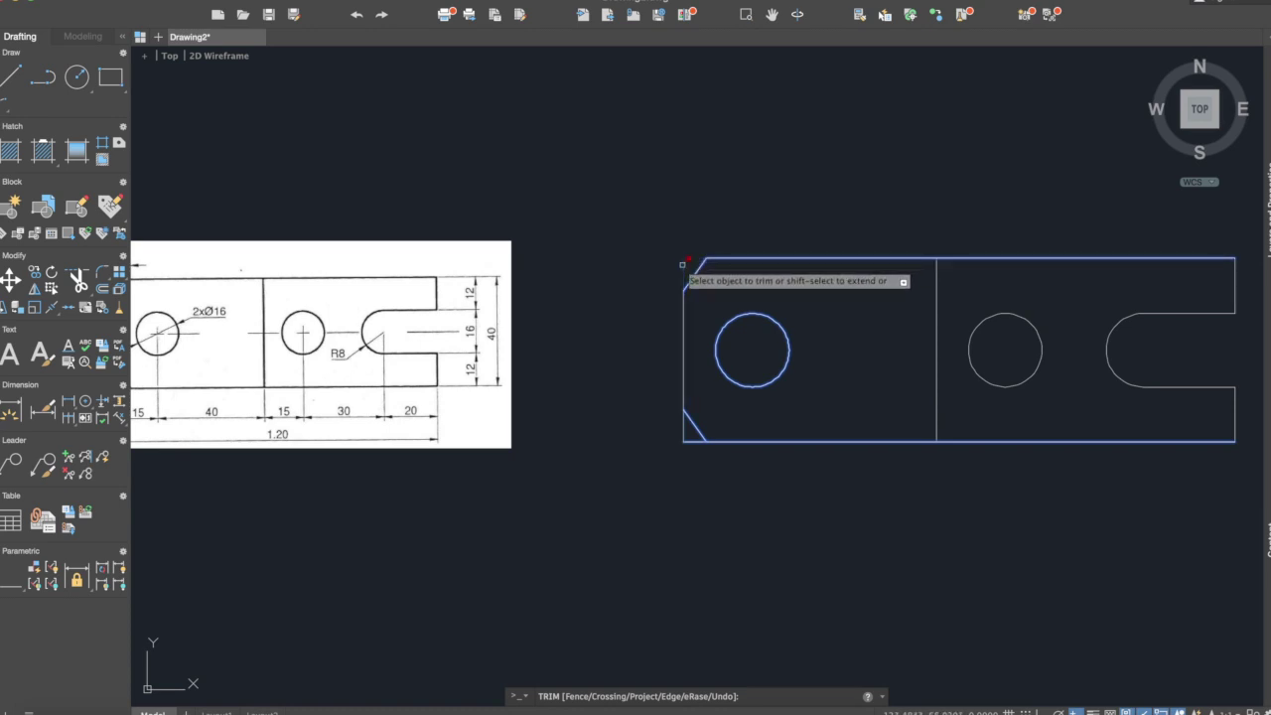
{"action": "left_click", "coordinate": [685, 431]}
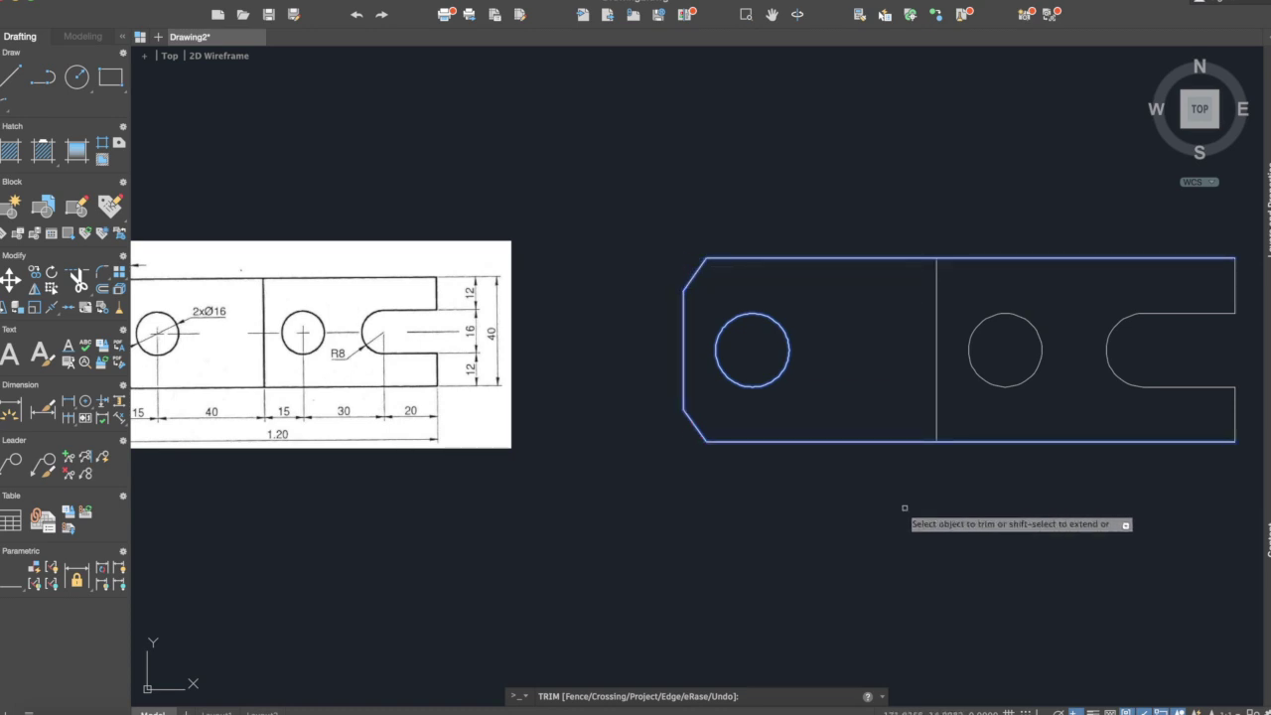
{"action": "key", "text": "Return"}
Step: Zoom and pan until the whole plate outline and the reference image are both visible
{"action": "scroll", "coordinate": [801, 509], "scroll_direction": "down", "scroll_amount": 3}
{"action": "scroll", "coordinate": [706, 474], "scroll_direction": "up", "scroll_amount": 4}
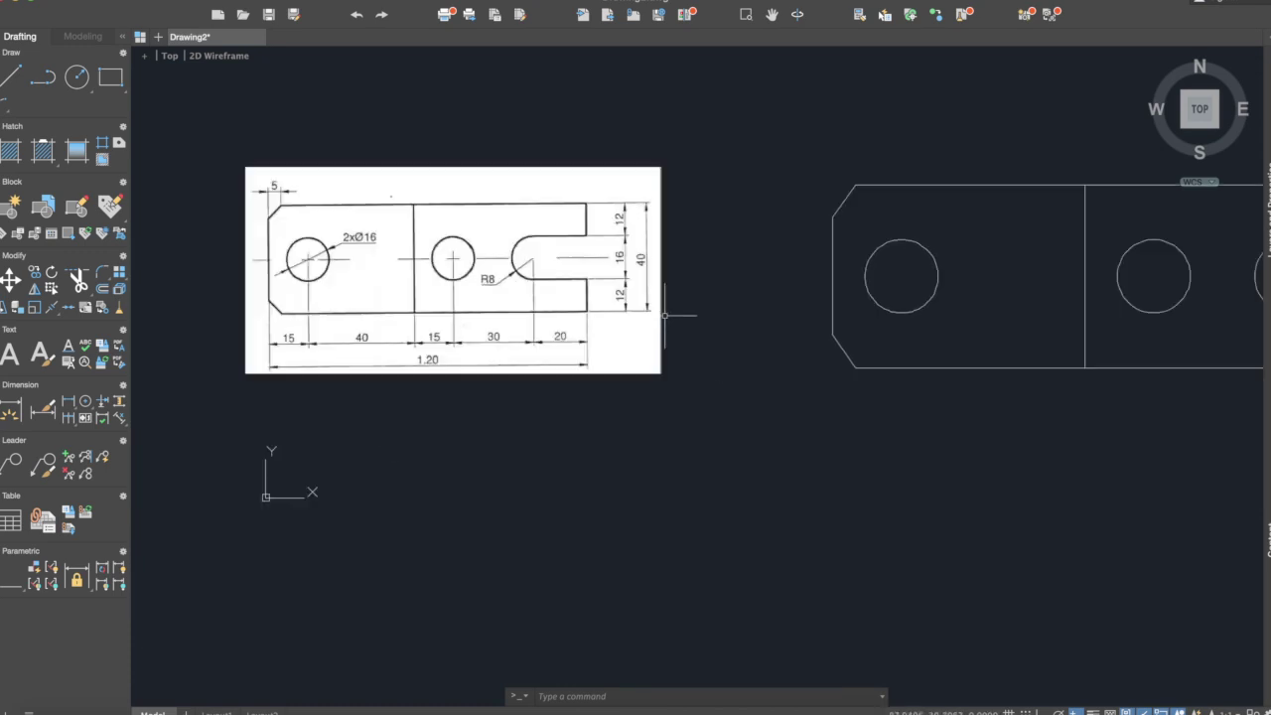
{"action": "scroll", "coordinate": [812, 401], "scroll_direction": "right", "scroll_amount": 2}
{"action": "scroll", "coordinate": [936, 434], "scroll_direction": "down", "scroll_amount": 3}
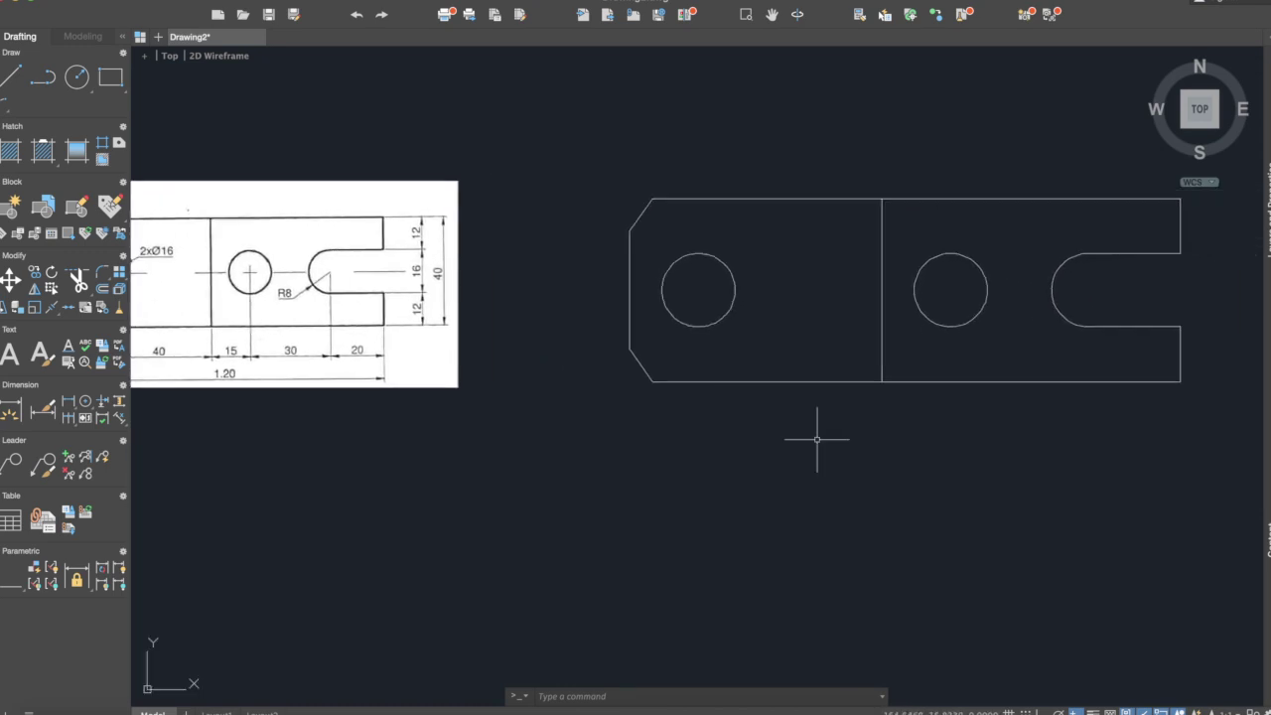
{"action": "scroll", "coordinate": [815, 459], "scroll_direction": "left", "scroll_amount": 1}
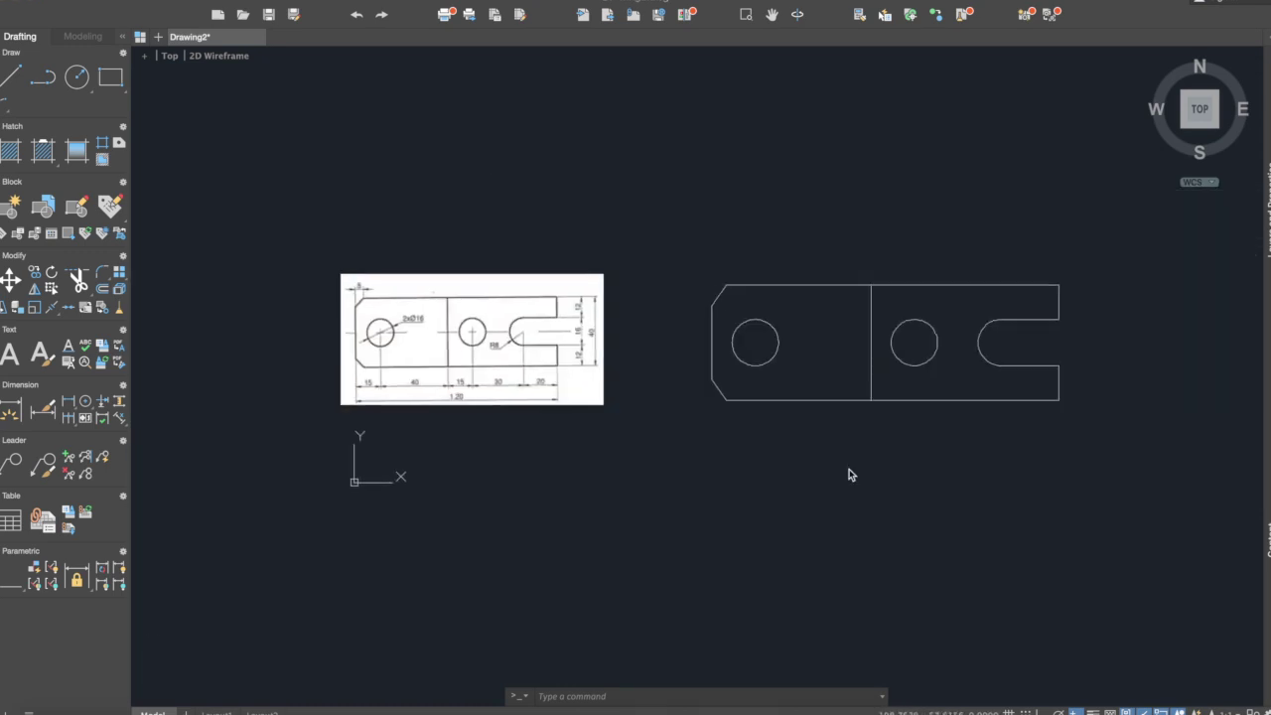